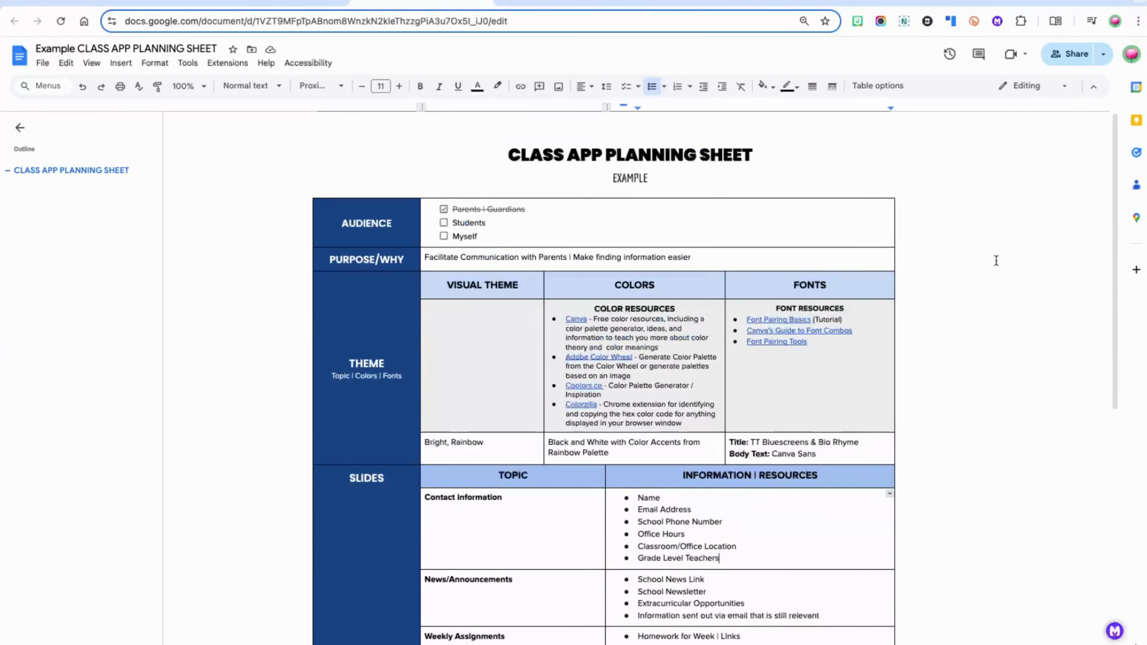
Scroll through the Class App Planning Sheet to review its theme and slide topics
{"action": "scroll", "coordinate": [997, 261], "scroll_direction": "down", "scroll_amount": 4}
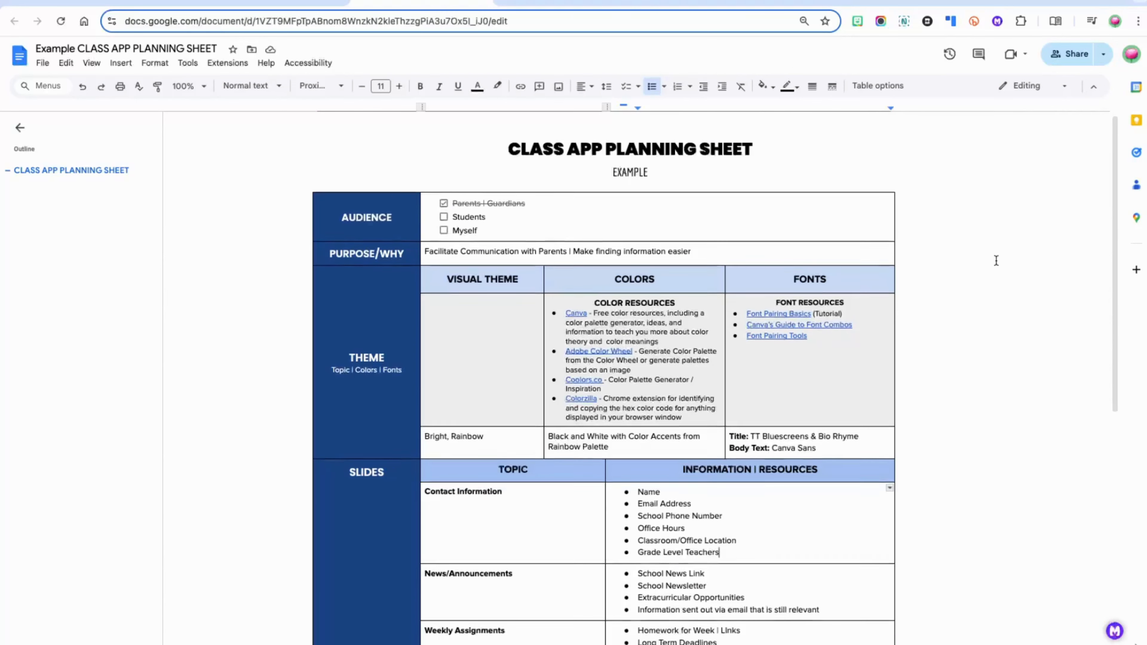
{"action": "scroll", "coordinate": [996, 261], "scroll_direction": "down", "scroll_amount": 3}
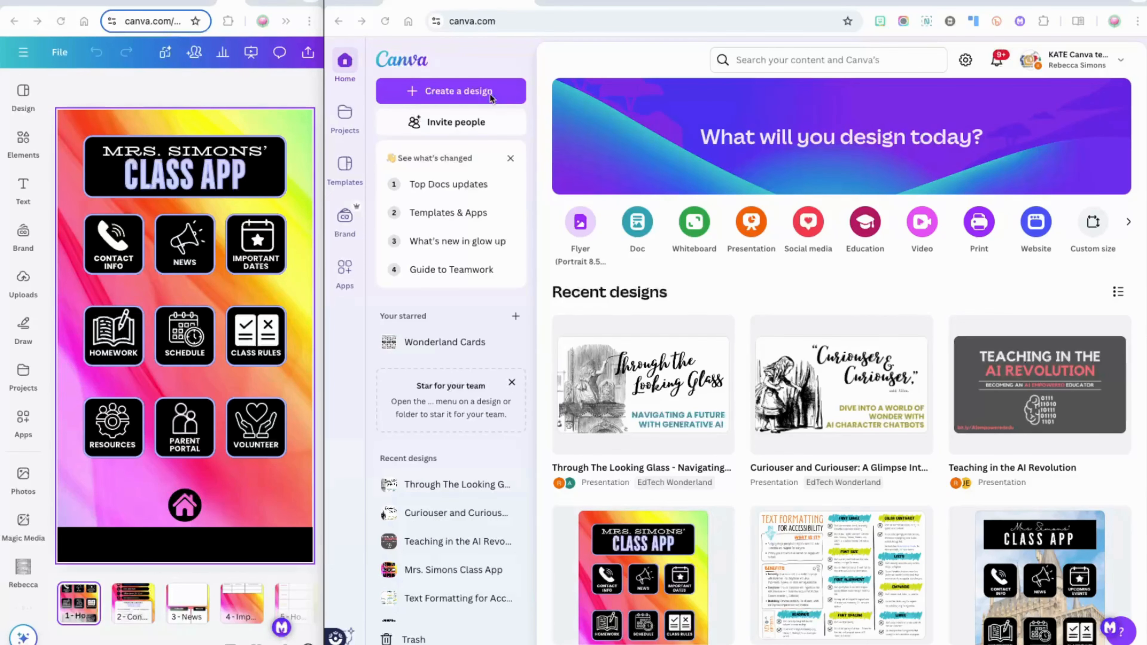
Create a new custom-size design of 1080 × 1920 px
{"action": "left_click", "coordinate": [468, 94]}
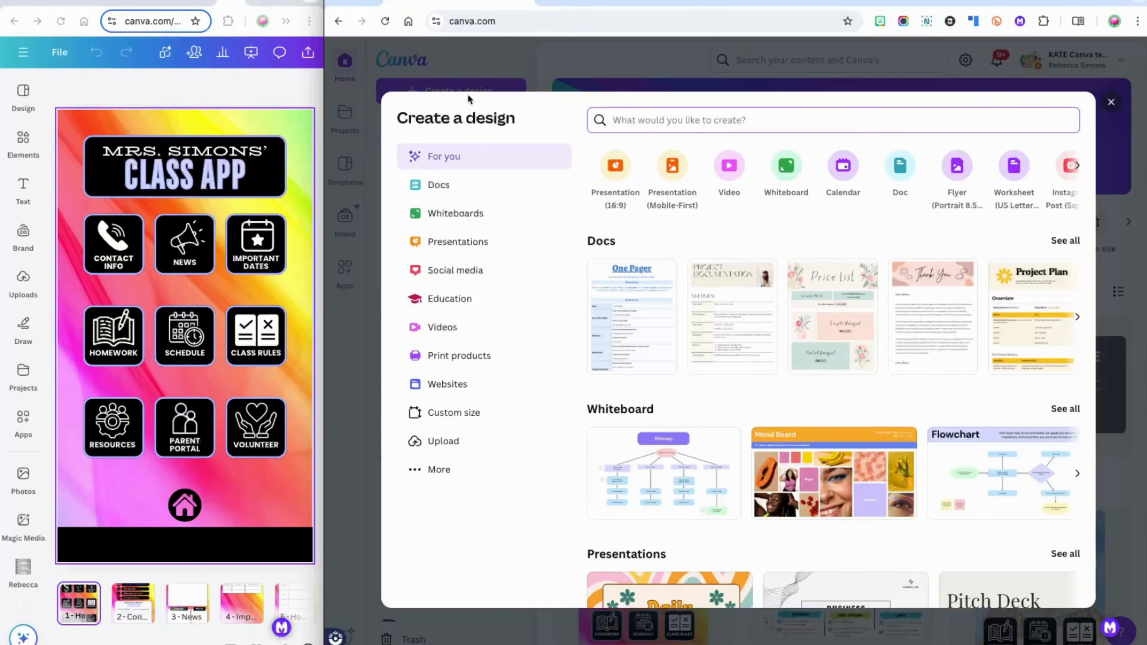
{"action": "left_click", "coordinate": [477, 418]}
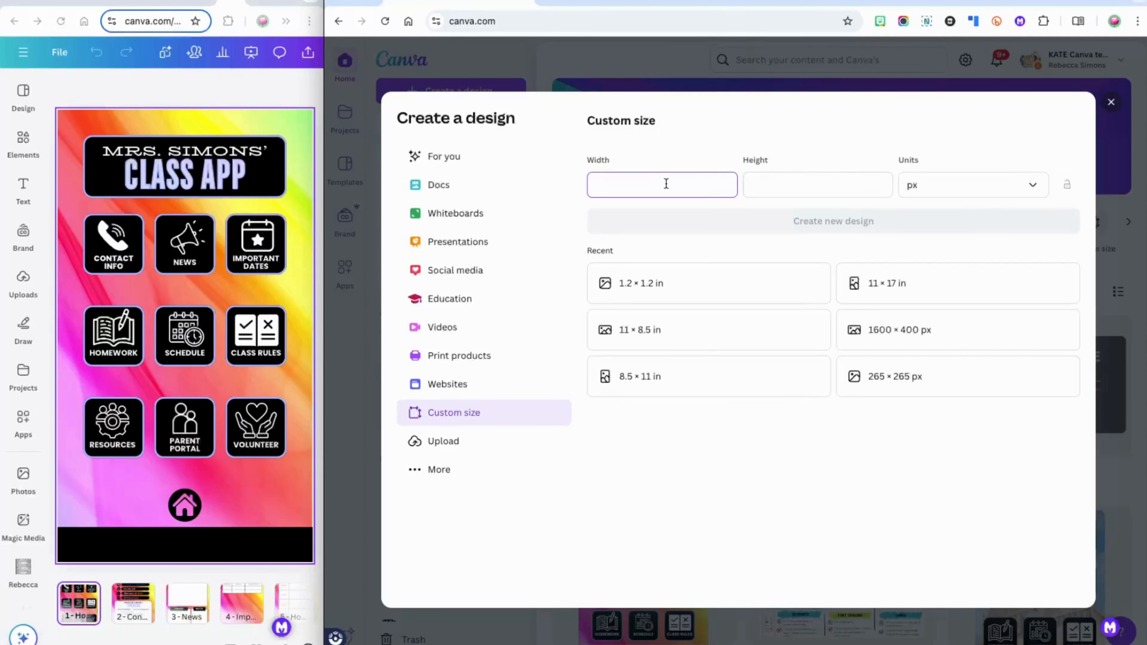
{"action": "type", "text": "1080"}
{"action": "left_click", "coordinate": [790, 179]}
{"action": "type", "text": "1920"}
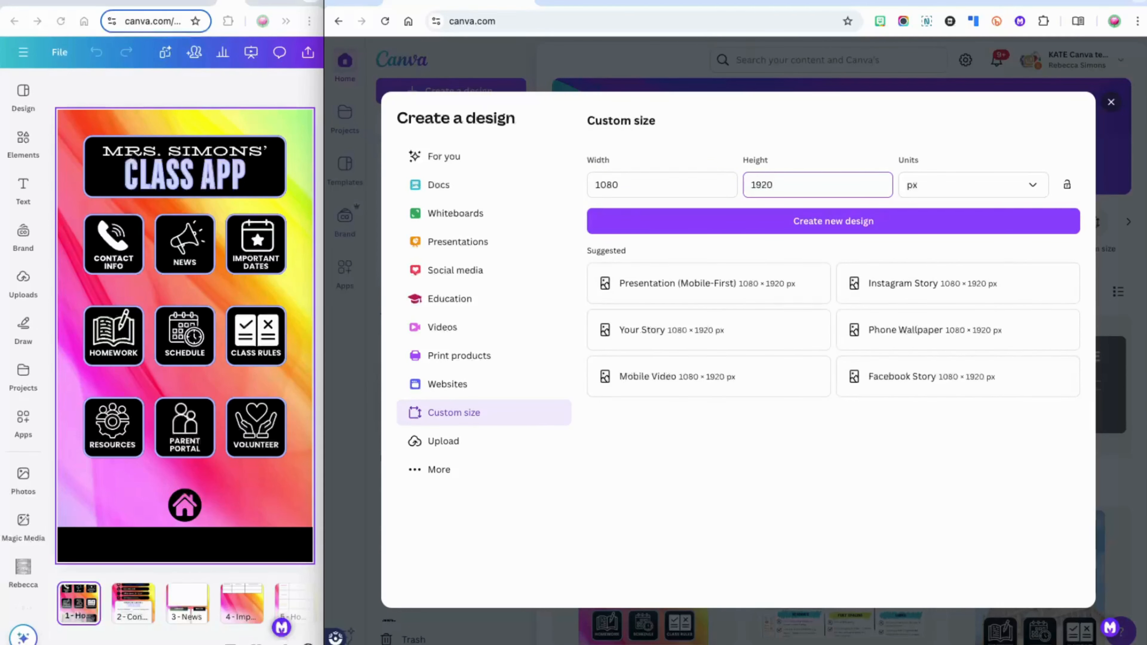
{"action": "left_click", "coordinate": [741, 293]}
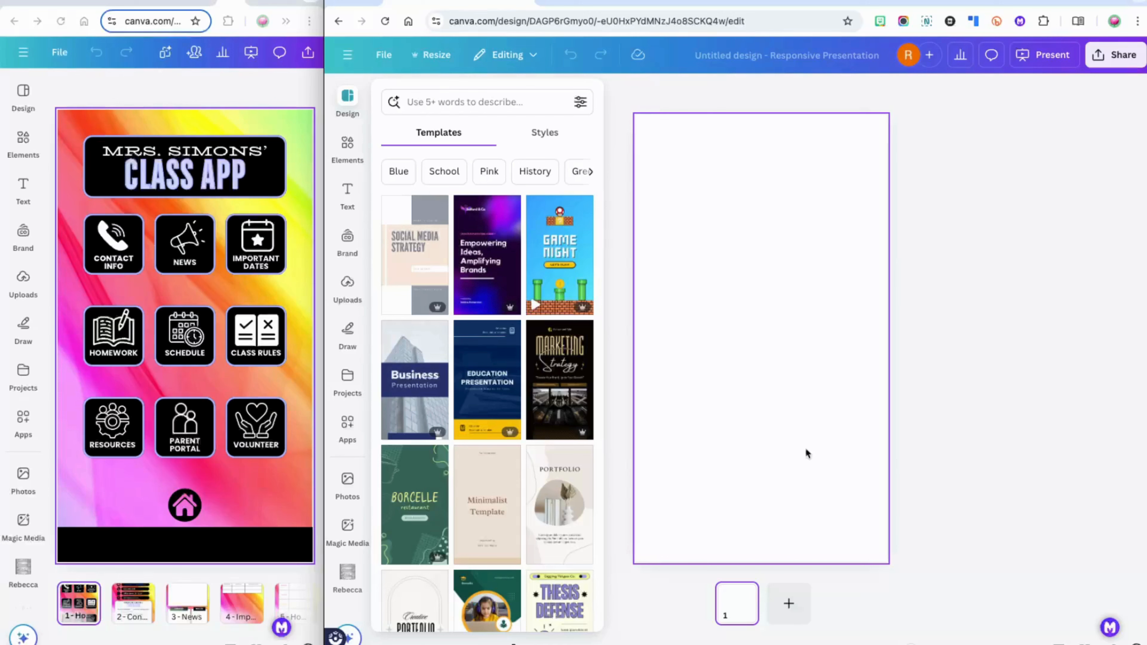
Search Elements photos for 'bright' and set the rainbow swirl photo as the page background
{"action": "left_click", "coordinate": [347, 146]}
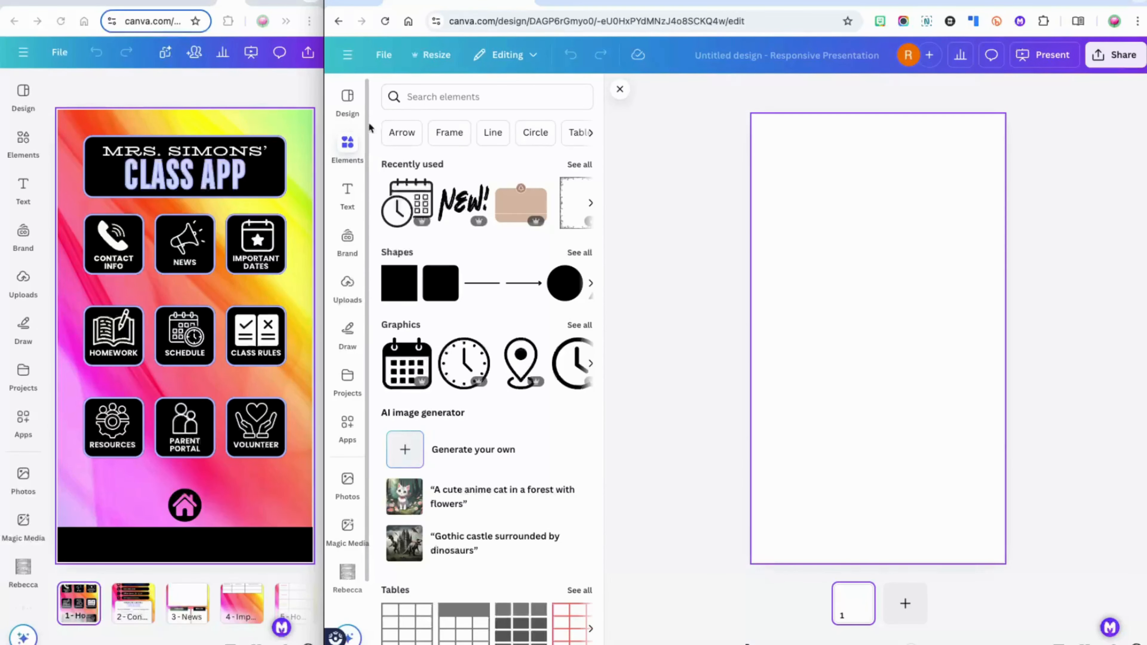
{"action": "left_click", "coordinate": [445, 92]}
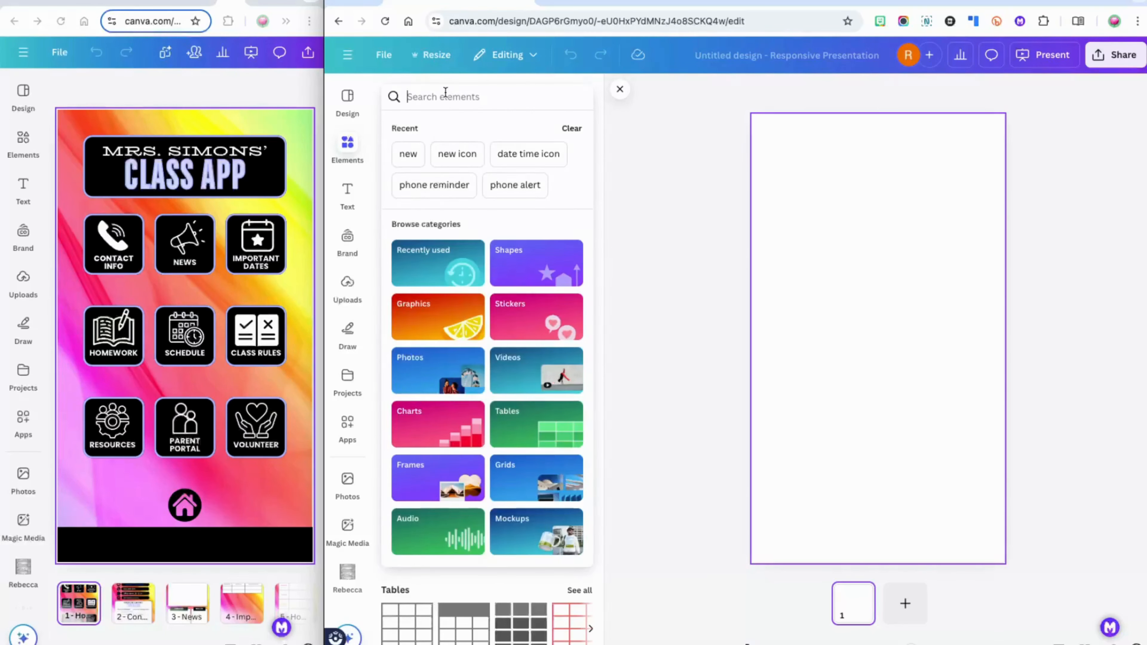
{"action": "type", "text": "bright"}
{"action": "key", "text": "Return"}
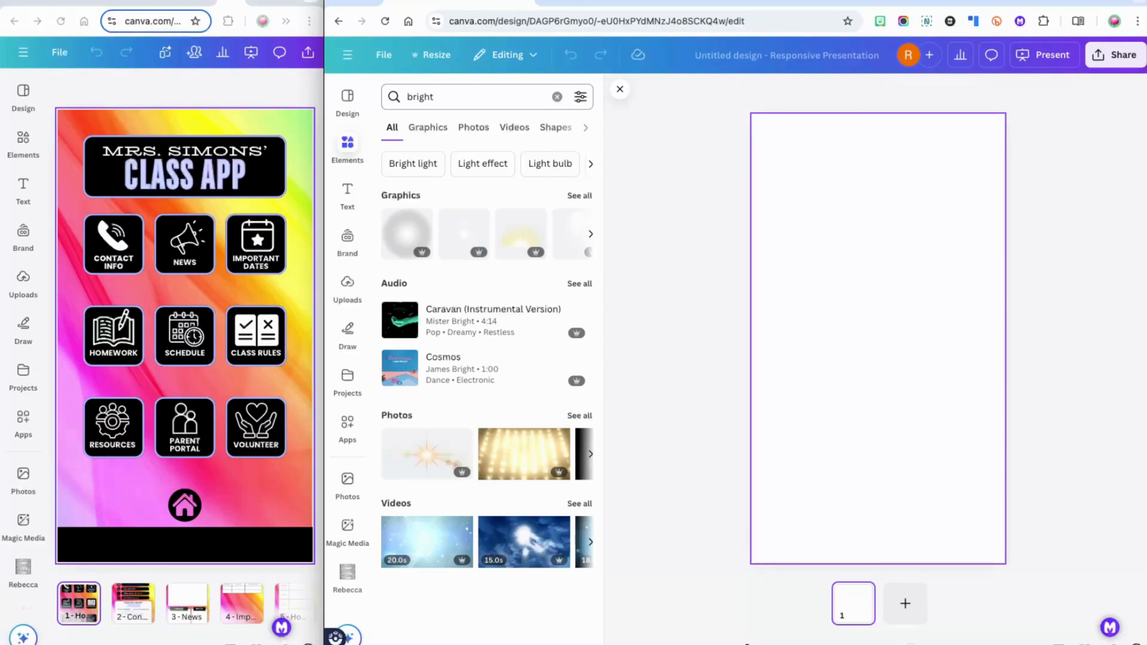
{"action": "left_click", "coordinate": [474, 128]}
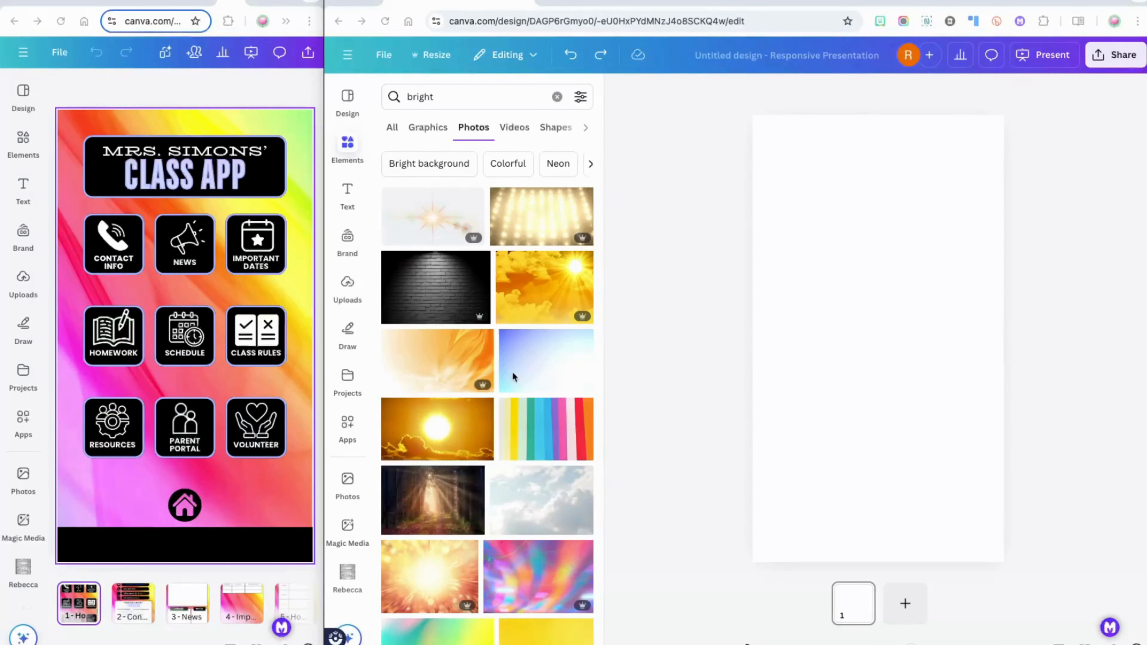
{"action": "scroll", "coordinate": [512, 376], "scroll_direction": "down", "scroll_amount": 8}
{"action": "scroll", "coordinate": [513, 371], "scroll_direction": "down", "scroll_amount": 3}
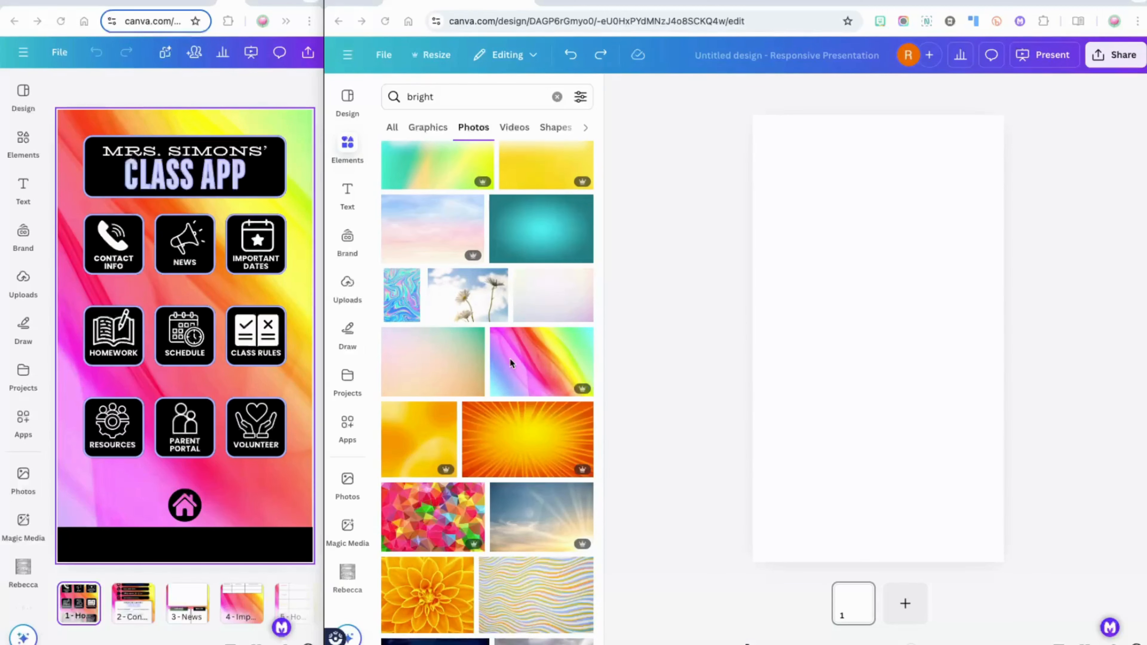
{"action": "left_click_drag", "start_coordinate": [513, 358], "coordinate": [782, 316]}
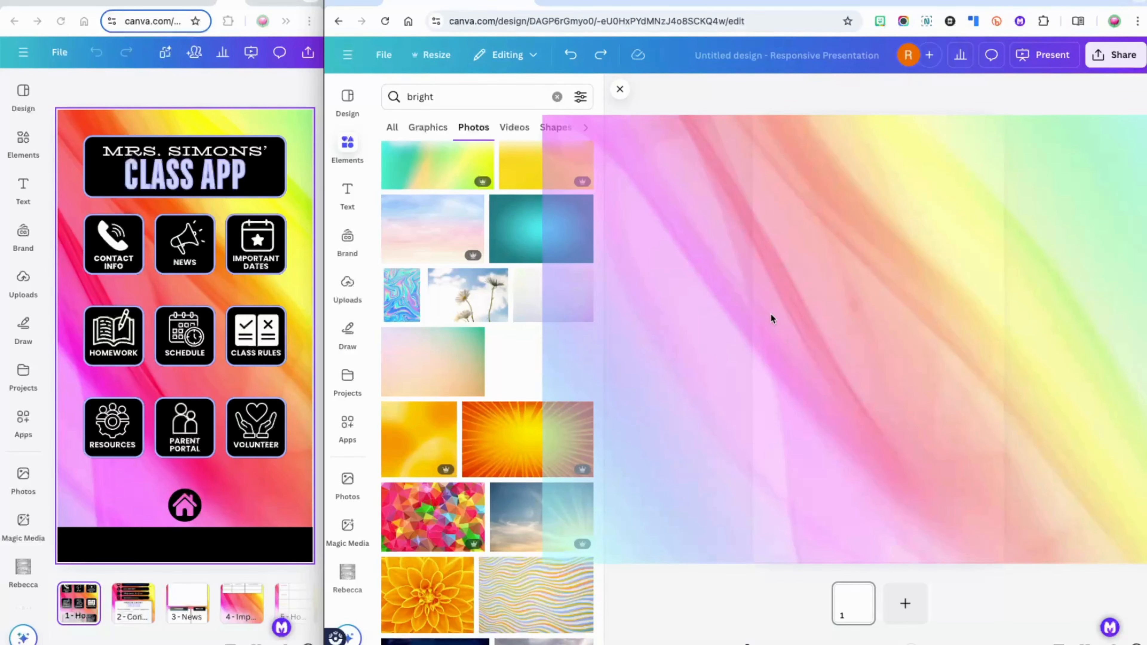
{"action": "left_click_drag", "start_coordinate": [771, 318], "coordinate": [772, 319]}
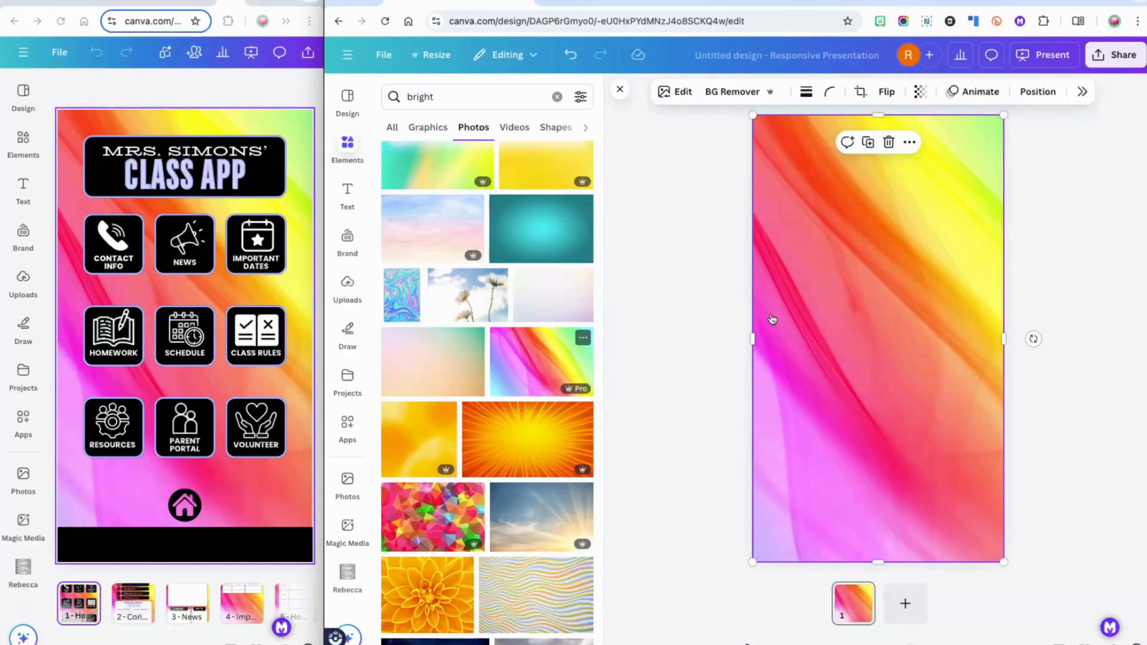
Crop and shift the rainbow background image within its frame
{"action": "double_click", "coordinate": [831, 359]}
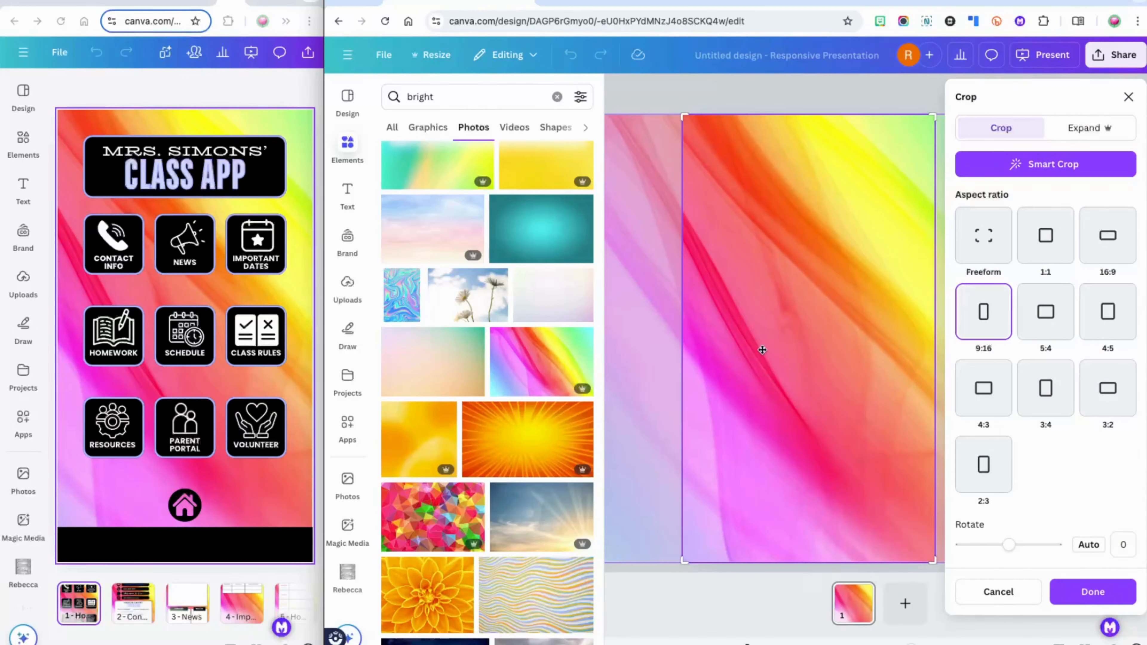
{"action": "left_click_drag", "start_coordinate": [763, 350], "coordinate": [743, 377]}
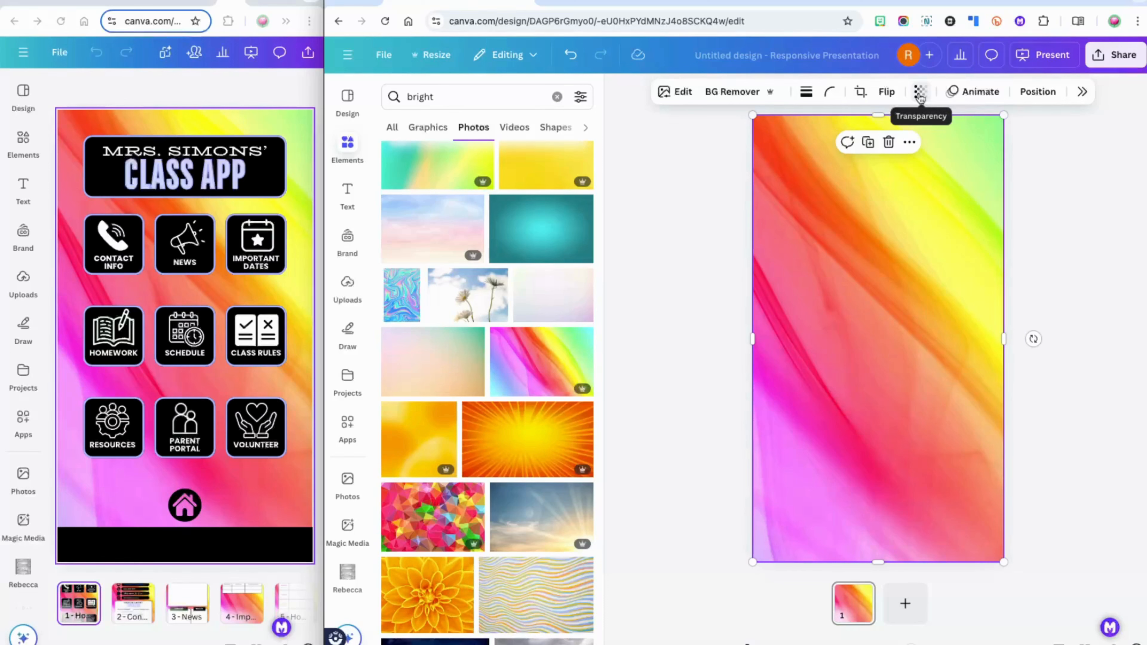
{"action": "left_click", "coordinate": [97, 1]}
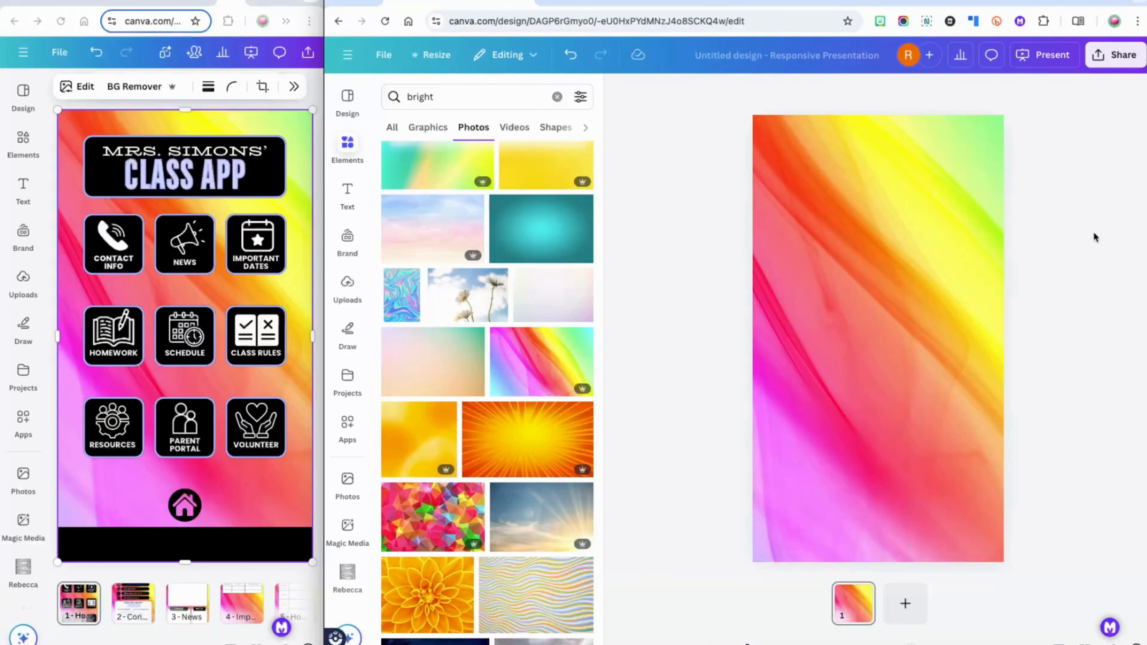
Try the background at transparency 79, then restore it to 100
{"action": "left_click", "coordinate": [933, 226]}
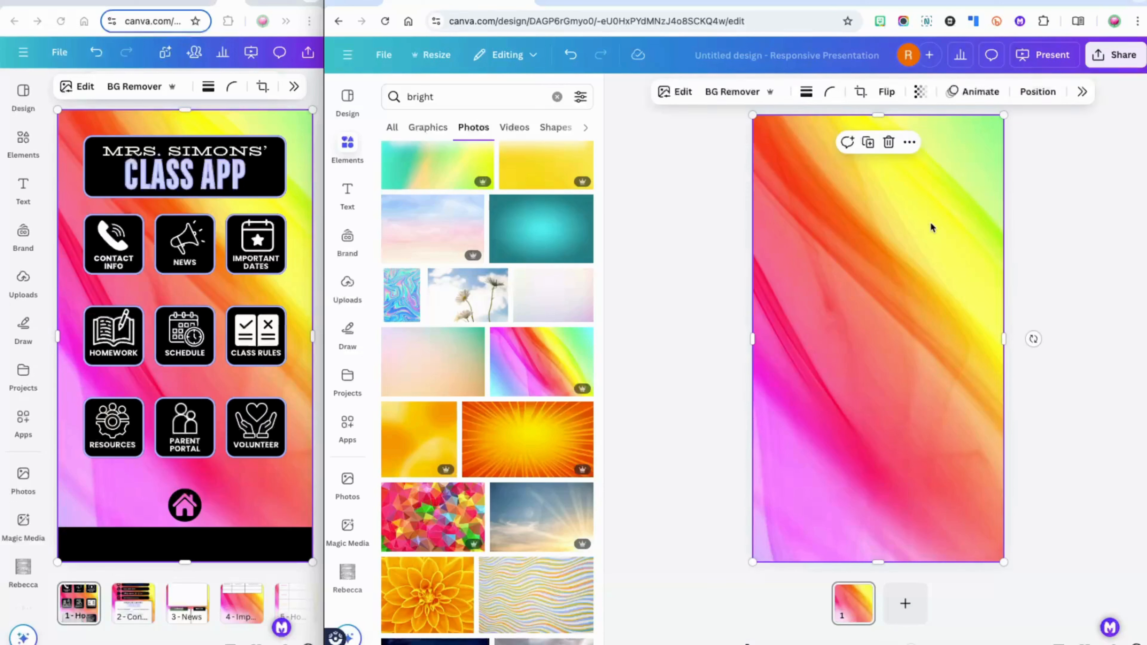
{"action": "left_click", "coordinate": [923, 94]}
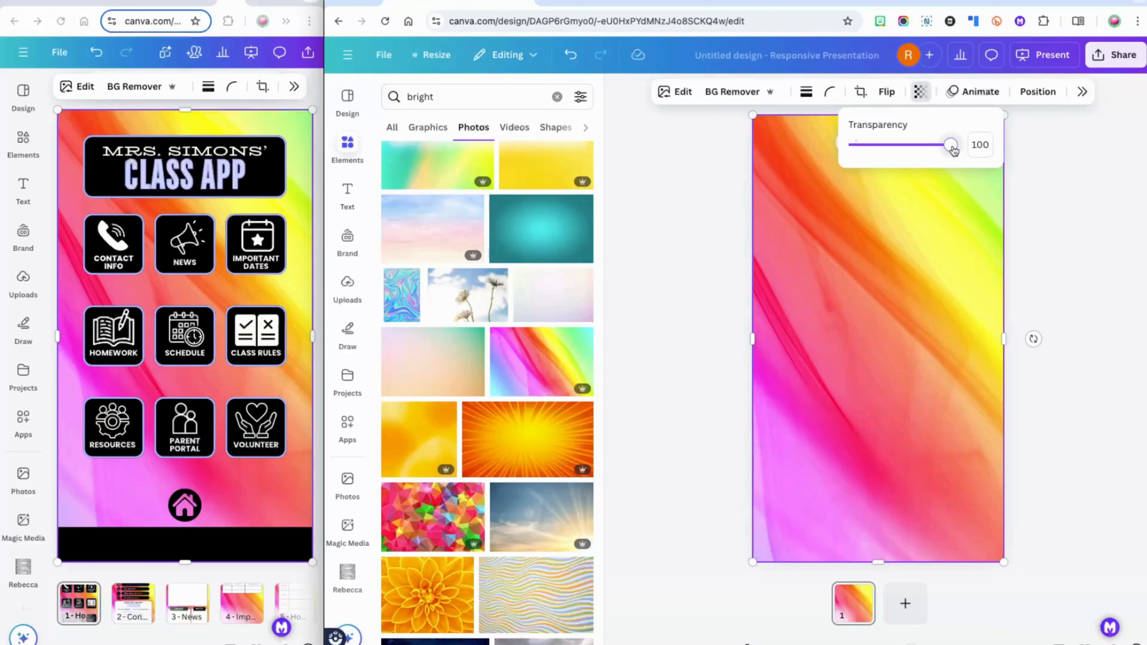
{"action": "mouse_move", "coordinate": [953, 149]}
{"action": "left_mouse_down"}
{"action": "mouse_move", "coordinate": [927, 149]}
{"action": "mouse_move", "coordinate": [952, 146]}
{"action": "left_mouse_up"}
{"action": "left_click", "coordinate": [984, 445]}
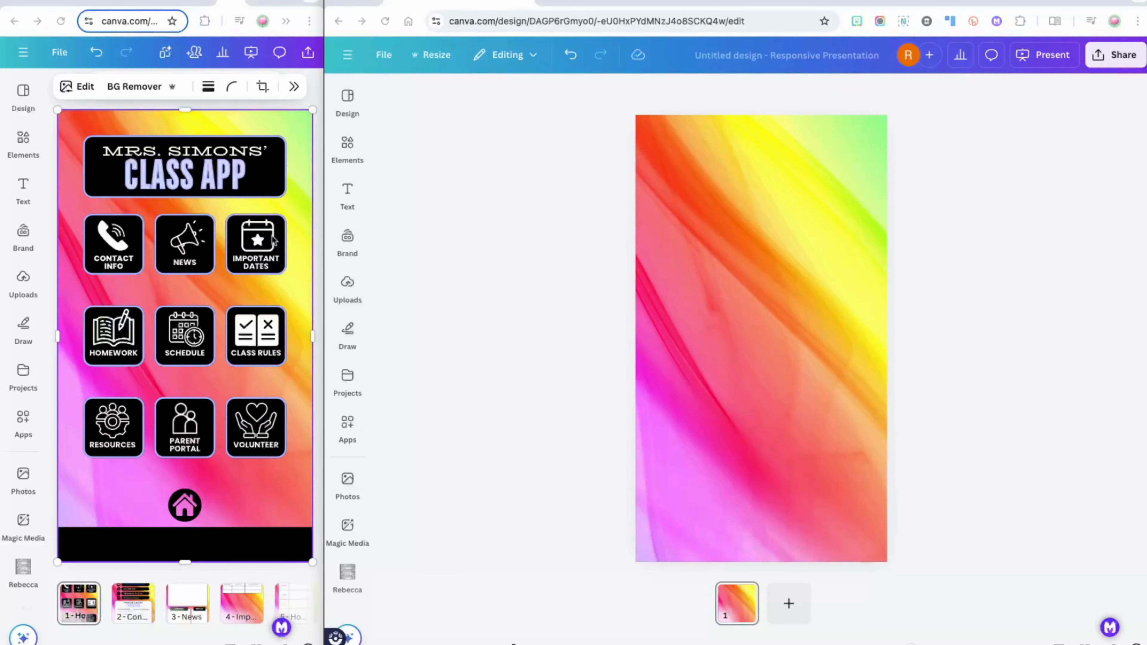
{"action": "left_click", "coordinate": [349, 151]}
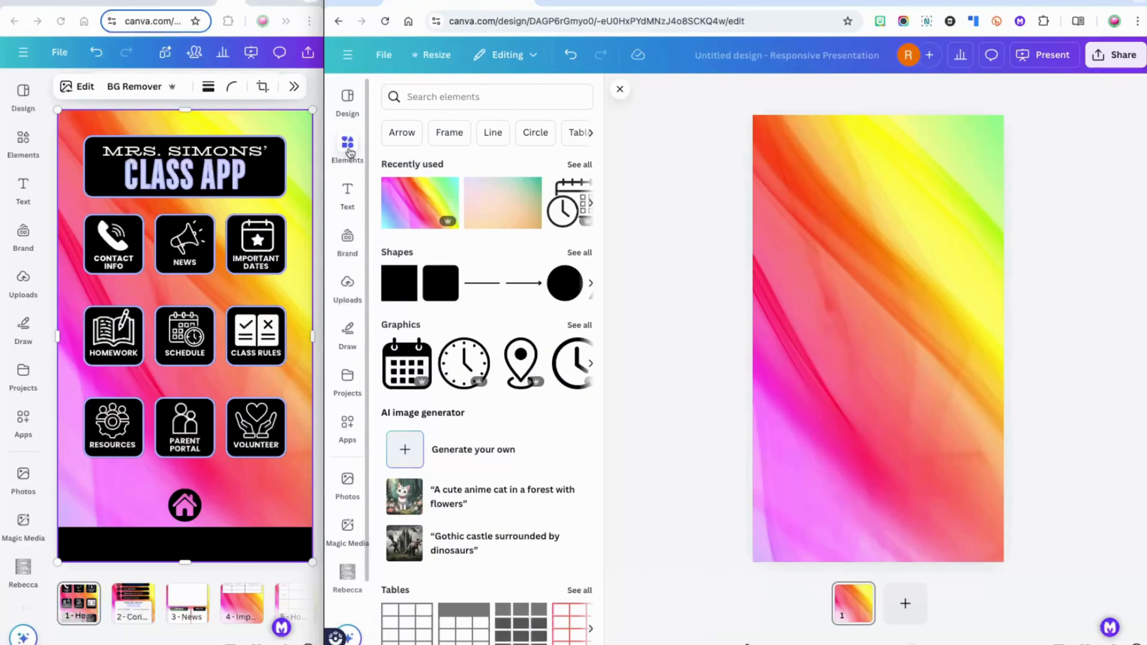
Place a black rounded square at the page top and stretch it into a wide title banner
{"action": "left_click", "coordinate": [437, 296]}
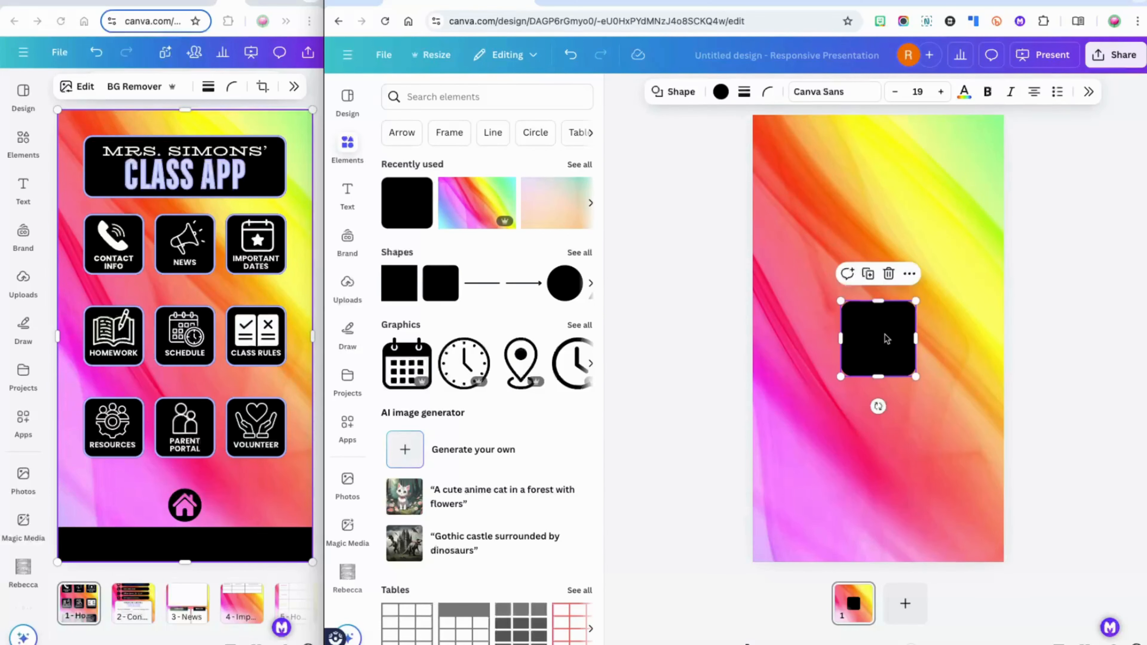
{"action": "left_click_drag", "start_coordinate": [887, 336], "coordinate": [772, 177]}
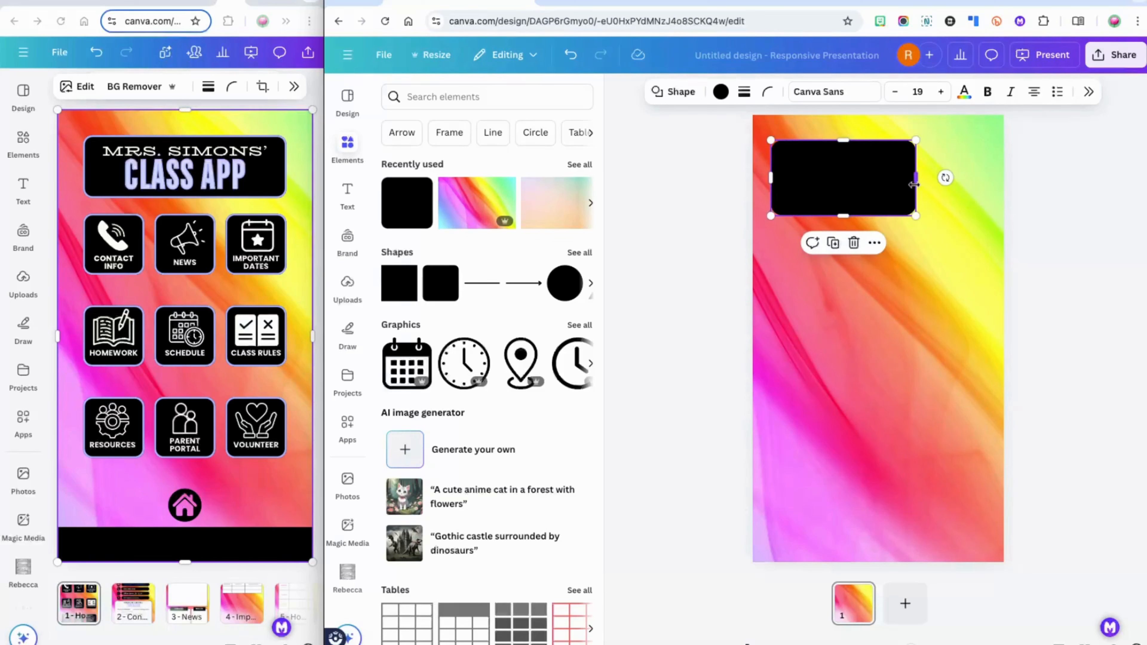
{"action": "left_click_drag", "start_coordinate": [916, 181], "coordinate": [988, 179]}
{"action": "left_click", "coordinate": [1047, 215]}
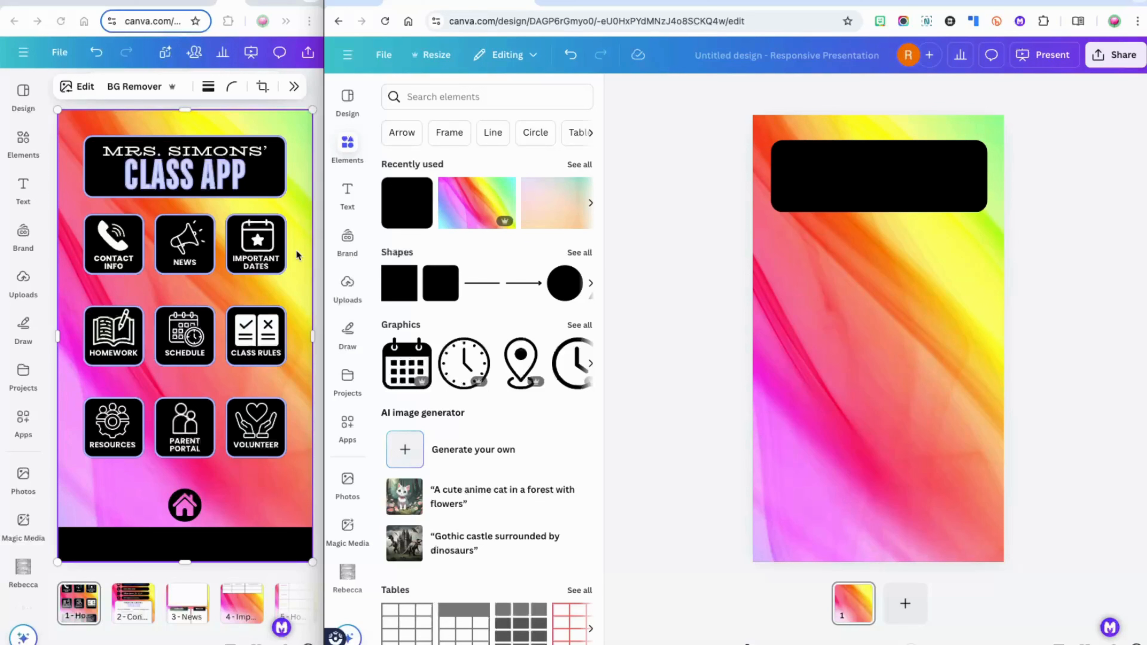
{"action": "left_click", "coordinate": [317, 251]}
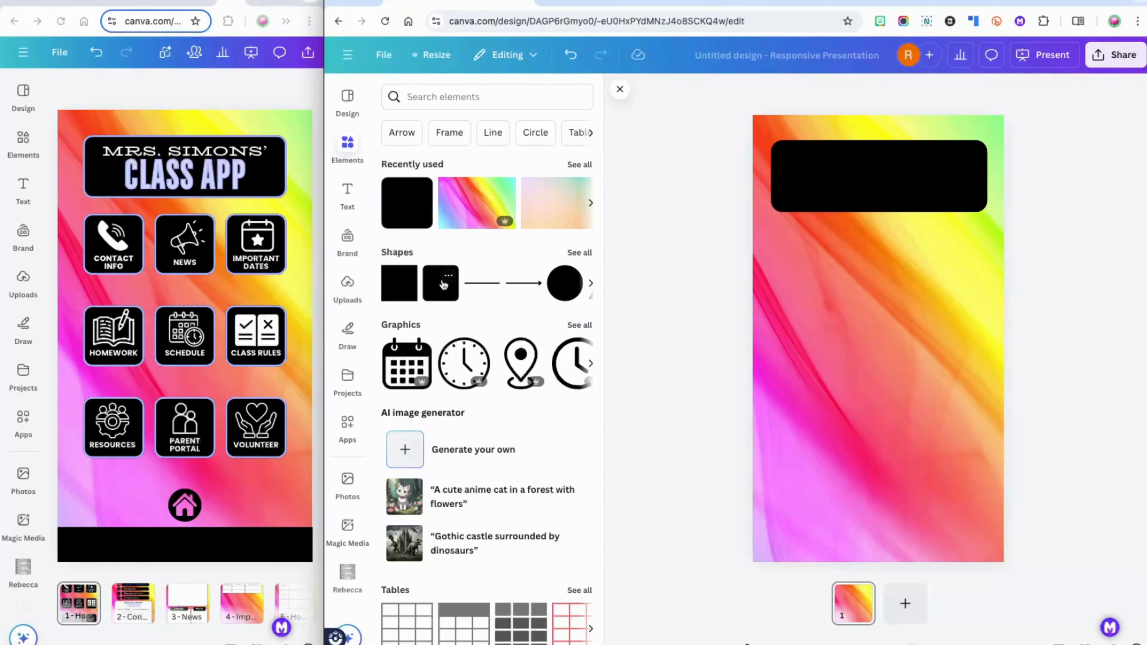
Add another rounded square, make it black, and resize it to 260 × 260
{"action": "left_click", "coordinate": [437, 295]}
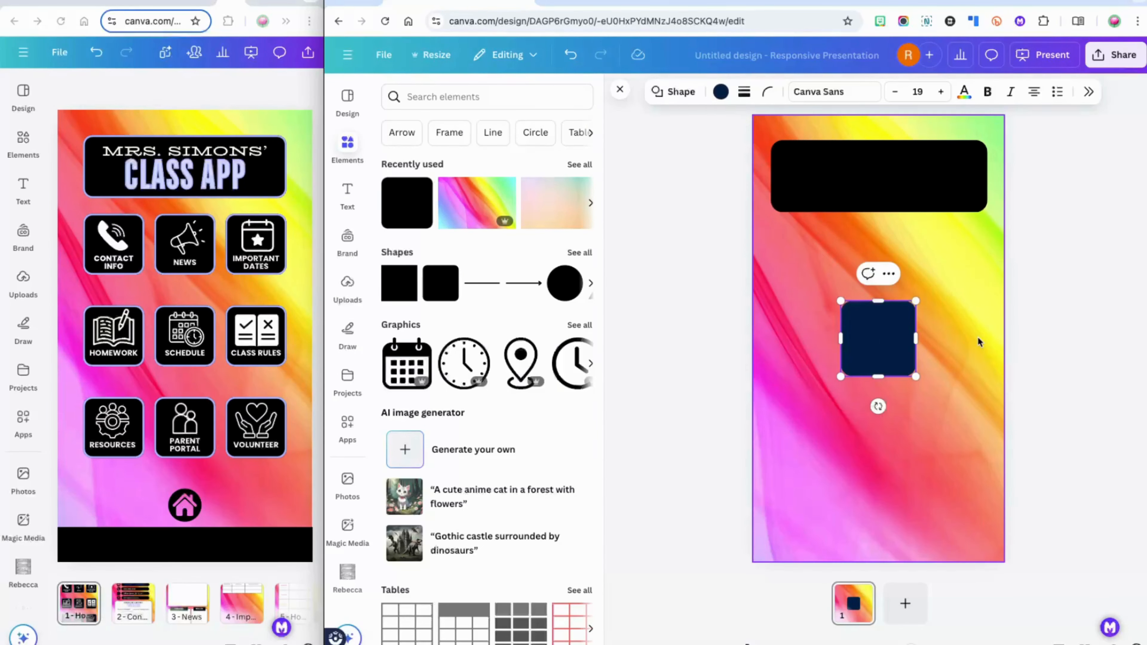
{"action": "left_click", "coordinate": [722, 91]}
{"action": "left_click", "coordinate": [969, 539]}
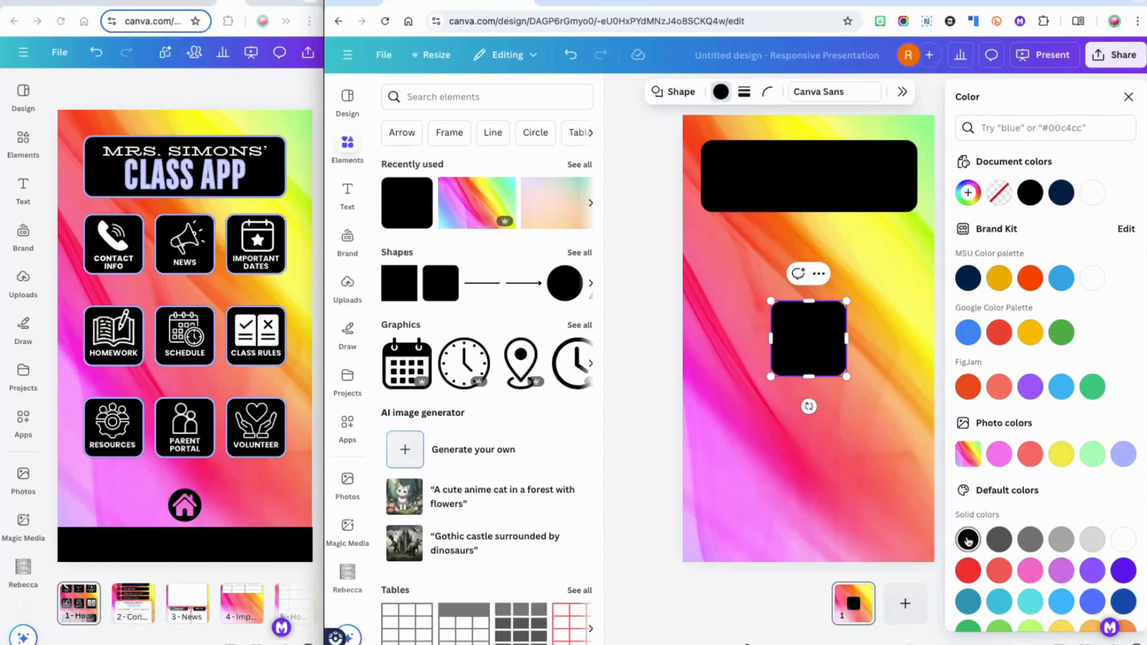
{"action": "left_click", "coordinate": [1129, 97]}
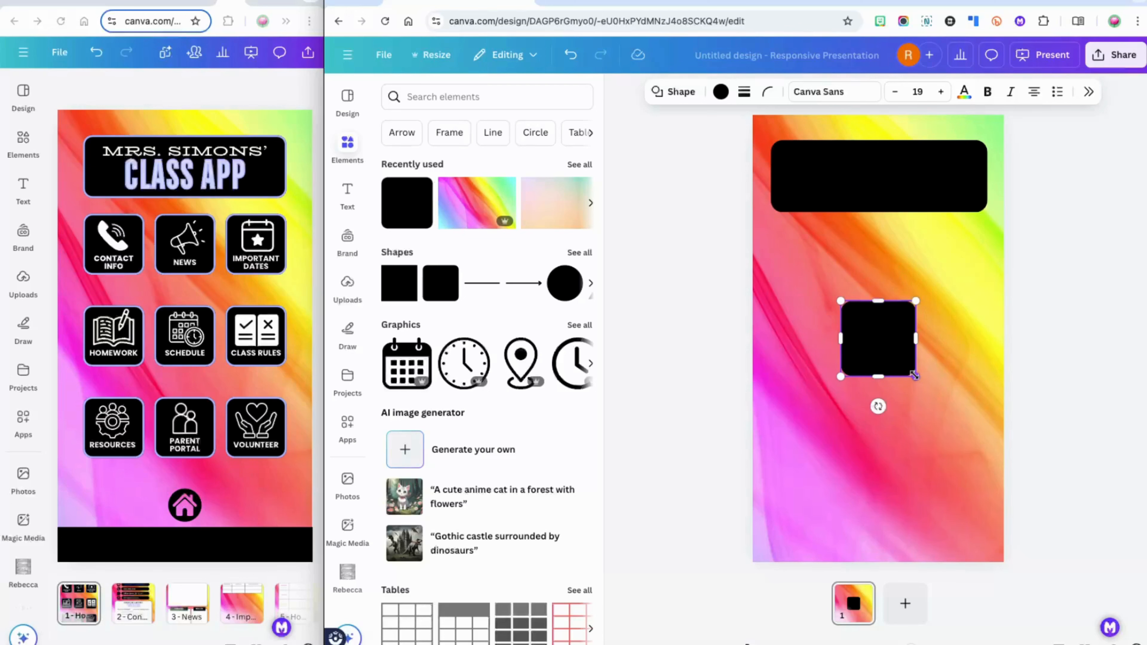
{"action": "left_click_drag", "start_coordinate": [915, 375], "coordinate": [893, 367]}
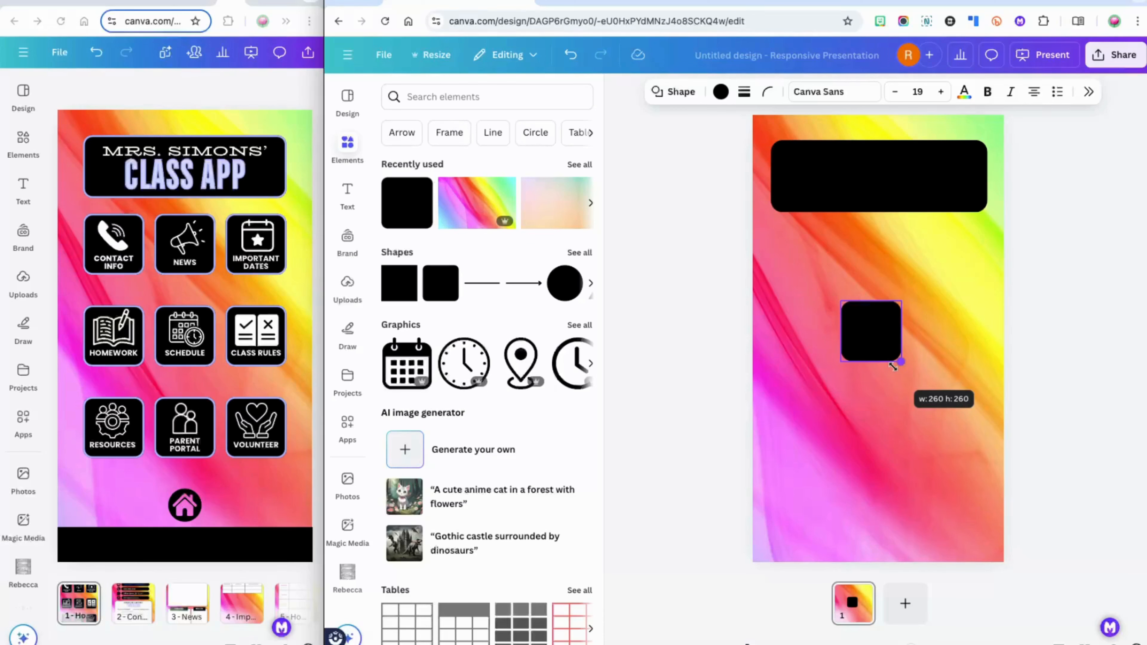
{"action": "left_click_drag", "start_coordinate": [893, 366], "coordinate": [893, 366]}
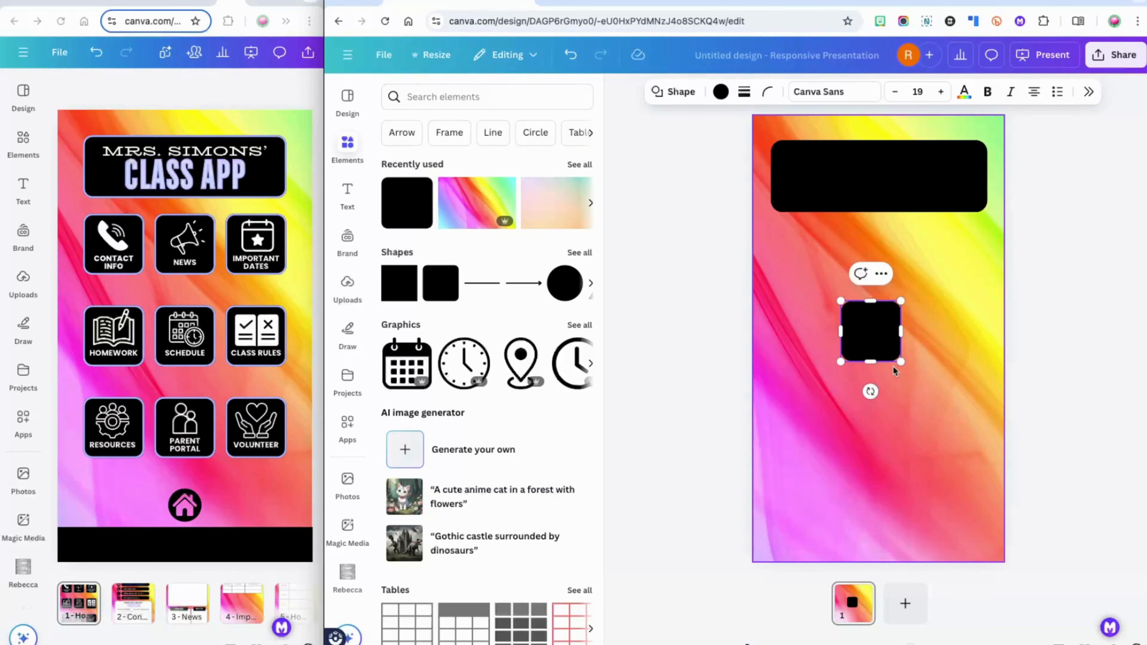
{"action": "left_click", "coordinate": [931, 370]}
{"action": "left_click", "coordinate": [873, 348]}
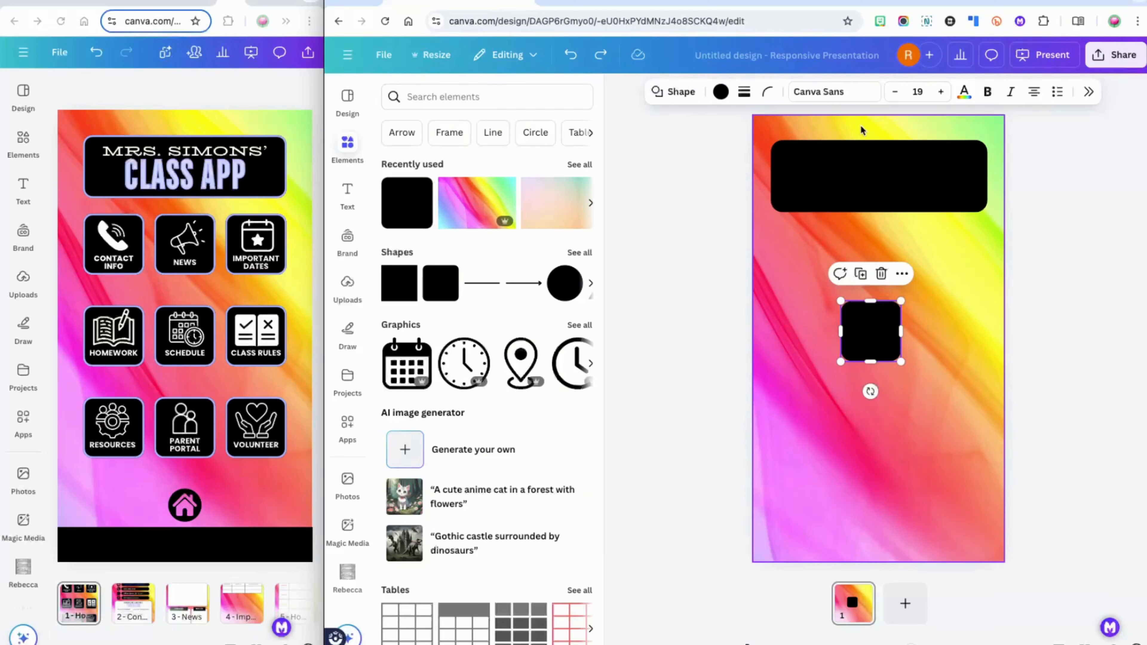
Give the square a solid weight-8 lavender #aab2fe border and rounded corners
{"action": "left_click", "coordinate": [743, 95]}
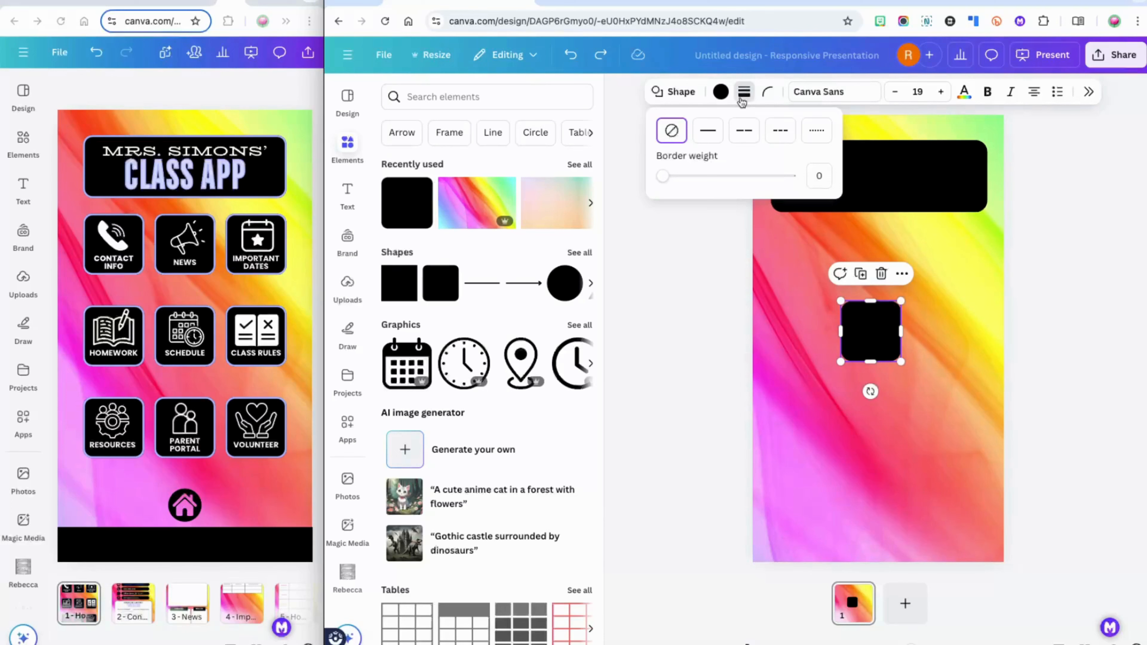
{"action": "left_click", "coordinate": [707, 130]}
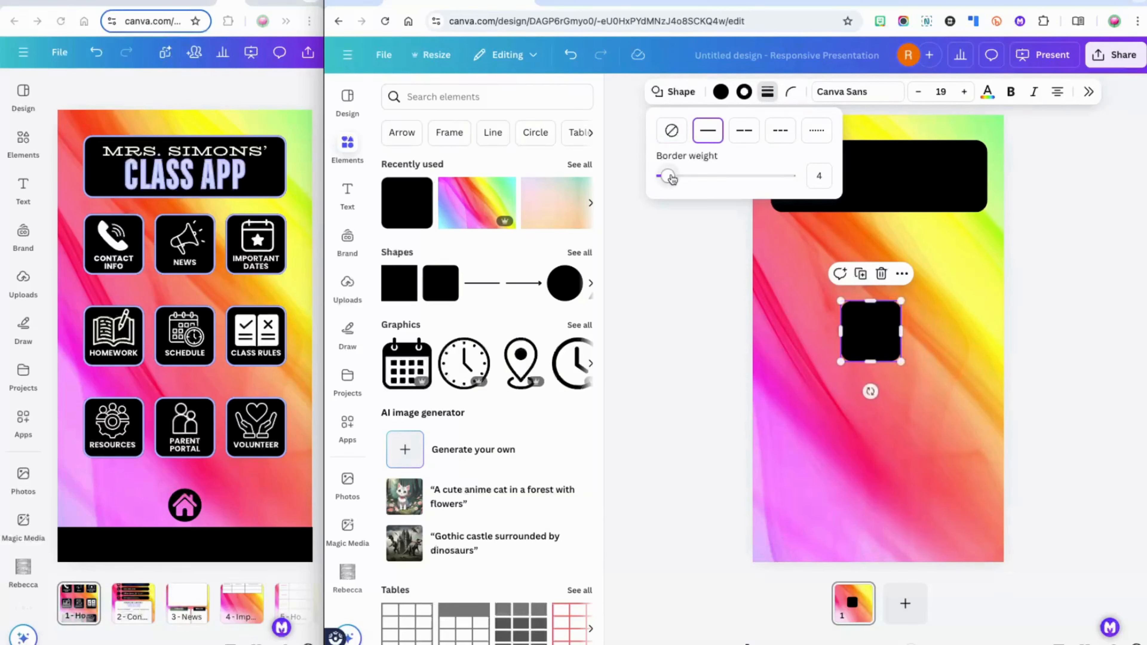
{"action": "left_click_drag", "start_coordinate": [673, 179], "coordinate": [674, 179]}
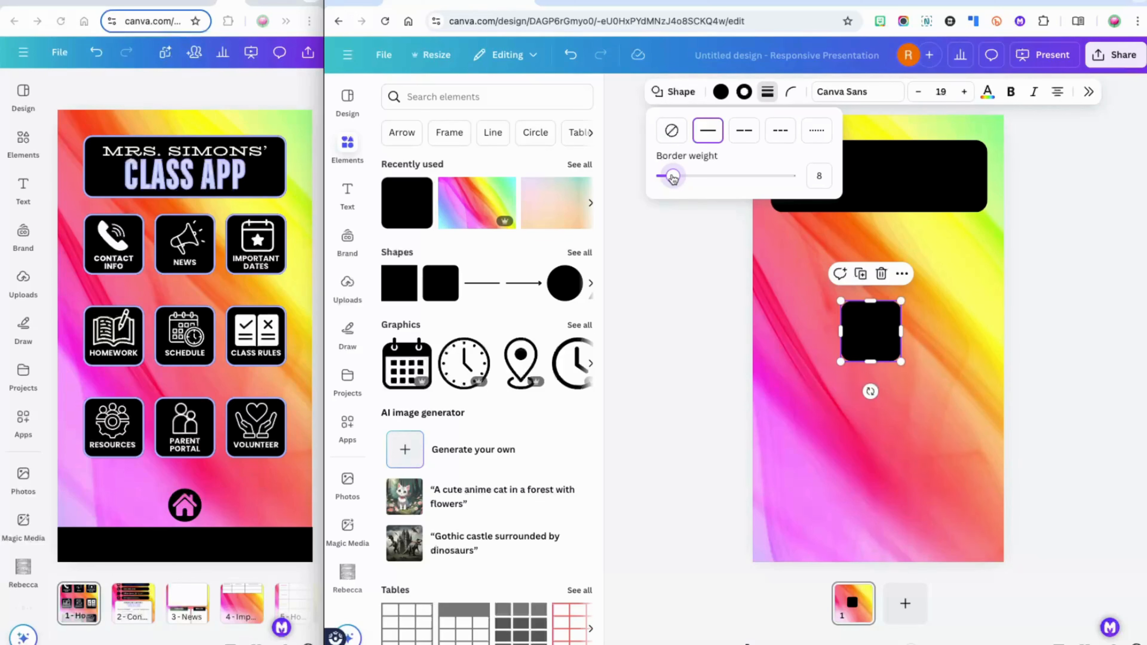
{"action": "left_click", "coordinate": [791, 98]}
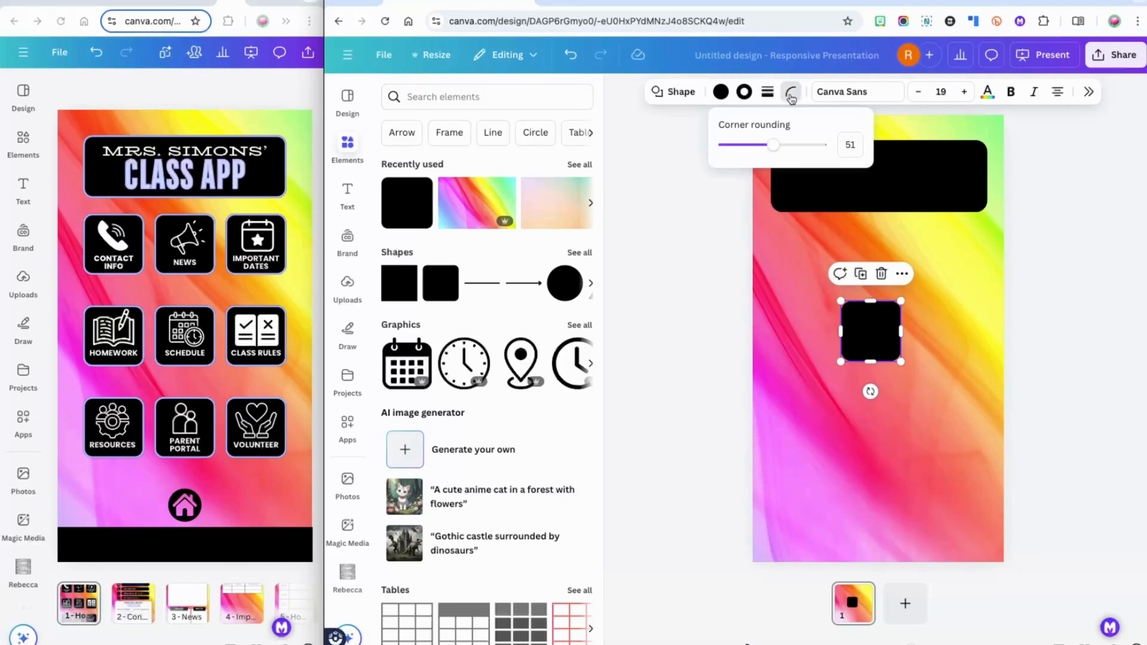
{"action": "left_click_drag", "start_coordinate": [768, 144], "coordinate": [763, 146]}
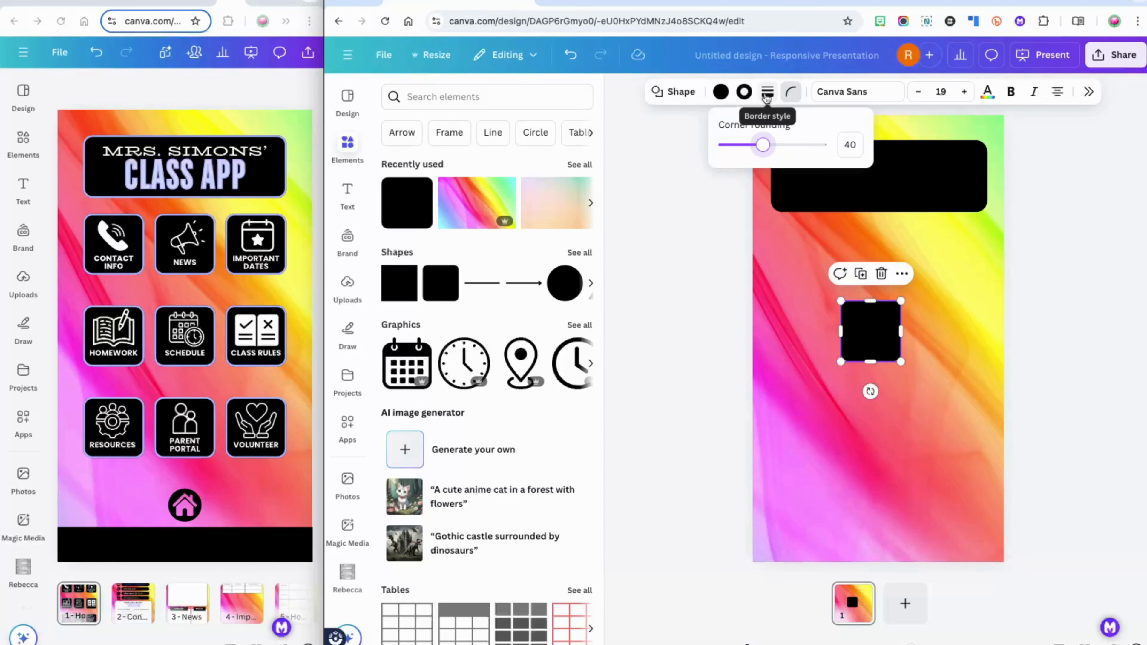
{"action": "left_click", "coordinate": [745, 92]}
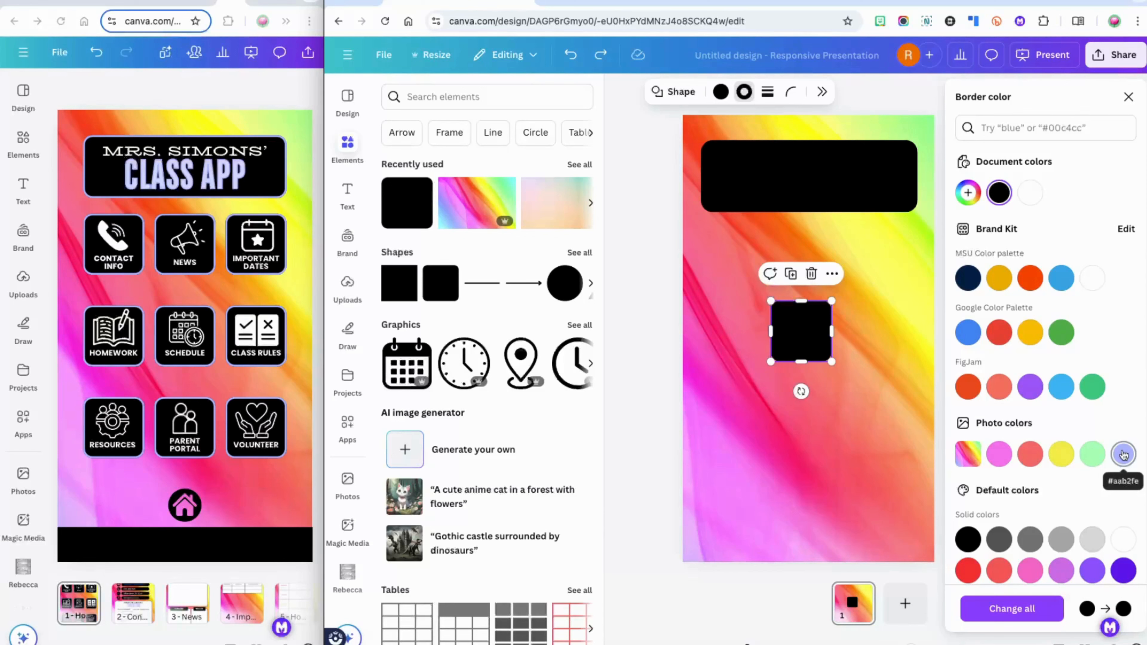
{"action": "left_click", "coordinate": [1124, 455]}
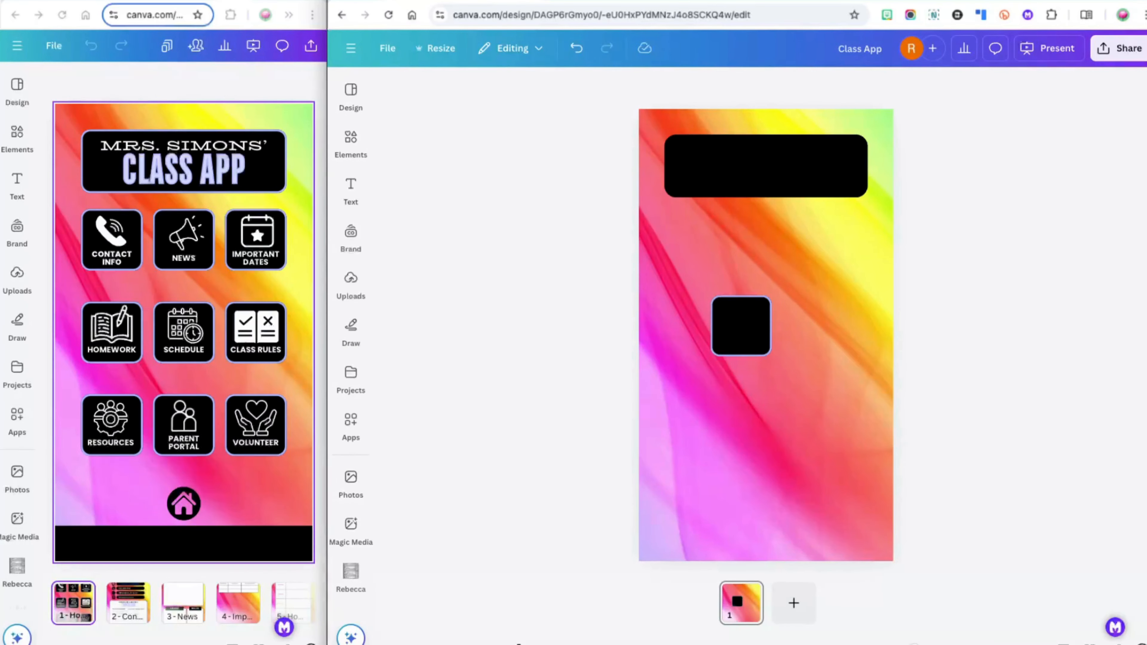
Delete the rainbow background and move the square under the title bar's left end
{"action": "left_click", "coordinate": [809, 449]}
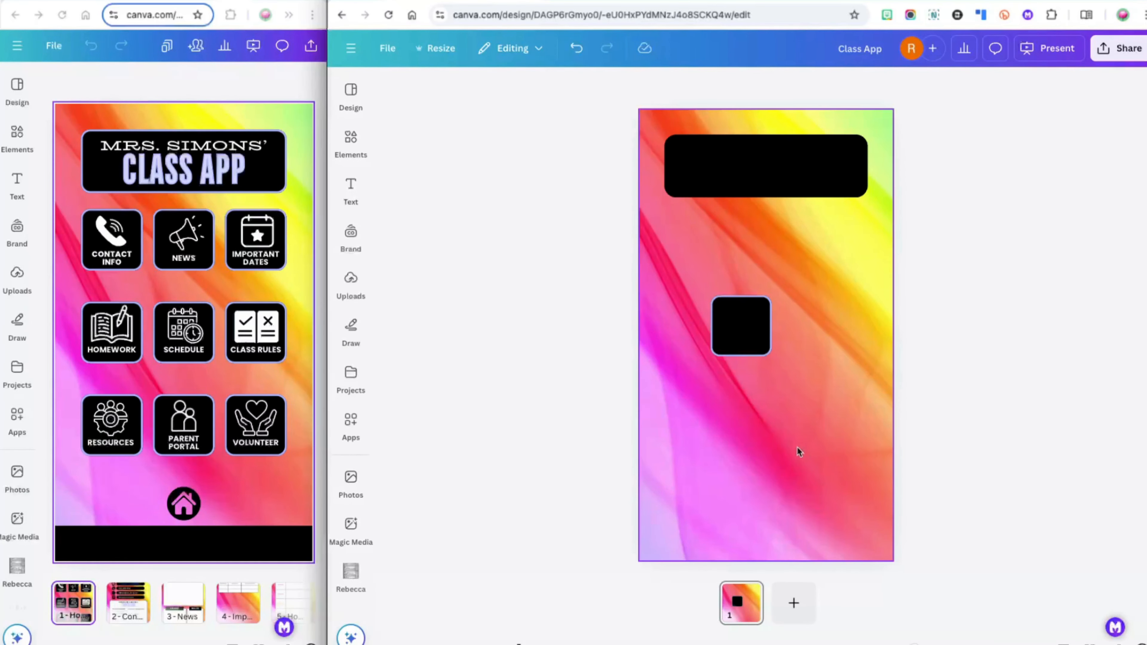
{"action": "key", "text": "Delete"}
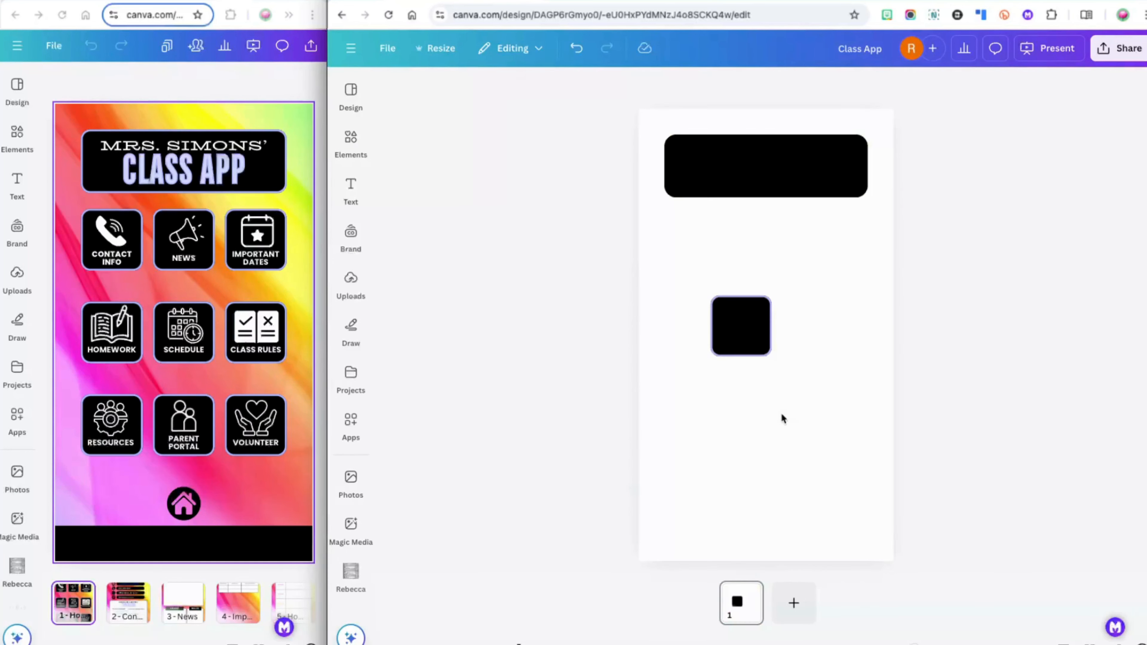
{"action": "left_click", "coordinate": [746, 339]}
{"action": "left_click_drag", "start_coordinate": [746, 338], "coordinate": [697, 257]}
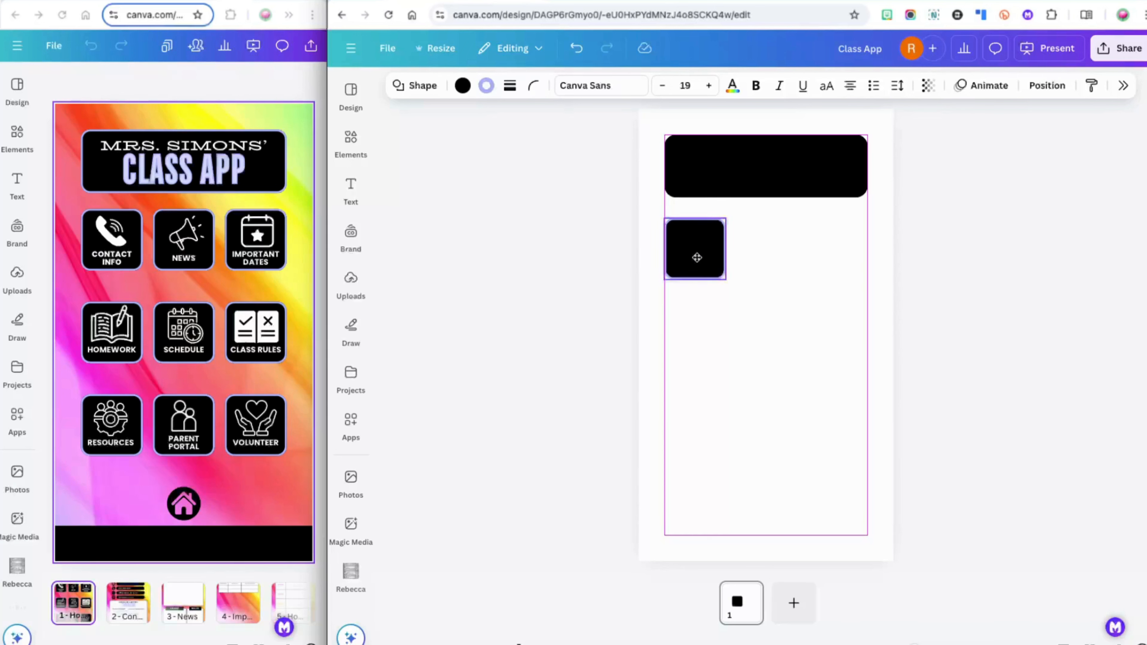
{"action": "left_click_drag", "start_coordinate": [697, 257], "coordinate": [698, 259]}
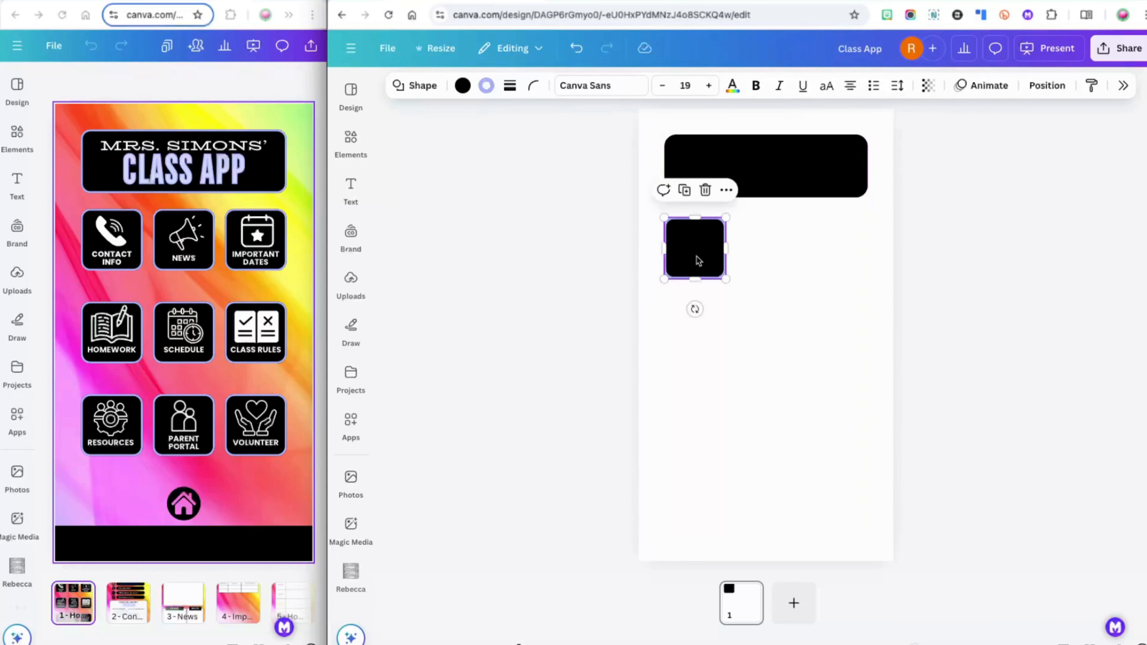
{"action": "key", "text": "ctrl+z"}
{"action": "key", "text": "ctrl+shift+z"}
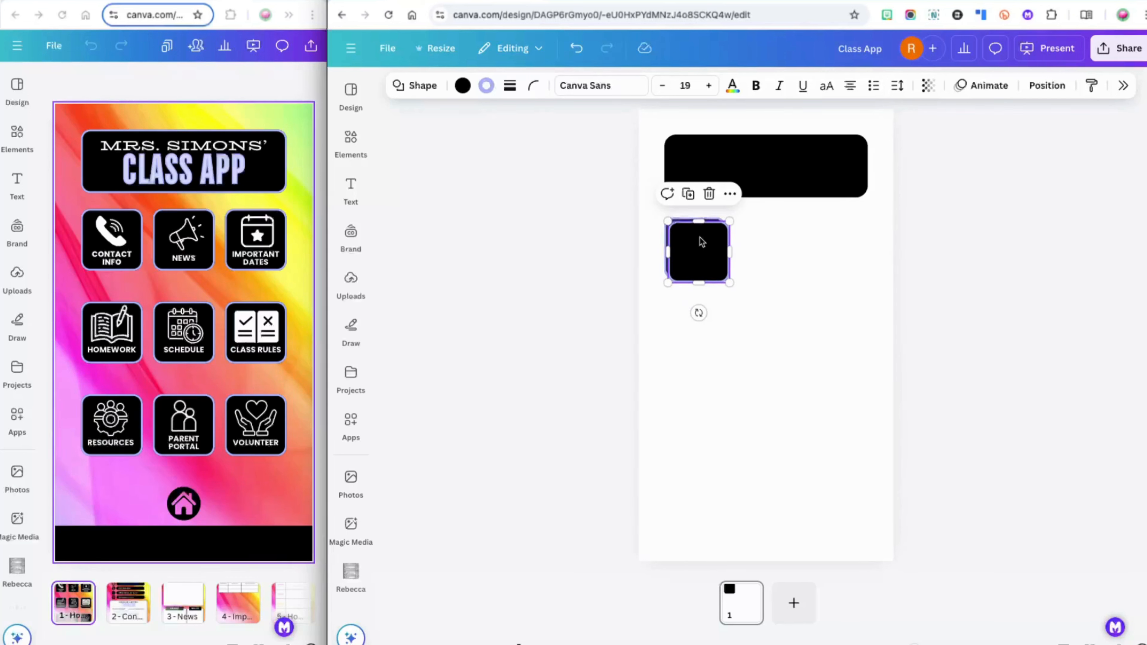
Copy the square twice to form an evenly spaced row of three under the banner
{"action": "left_click_drag", "start_coordinate": [701, 241], "coordinate": [836, 235], "text": "alt"}
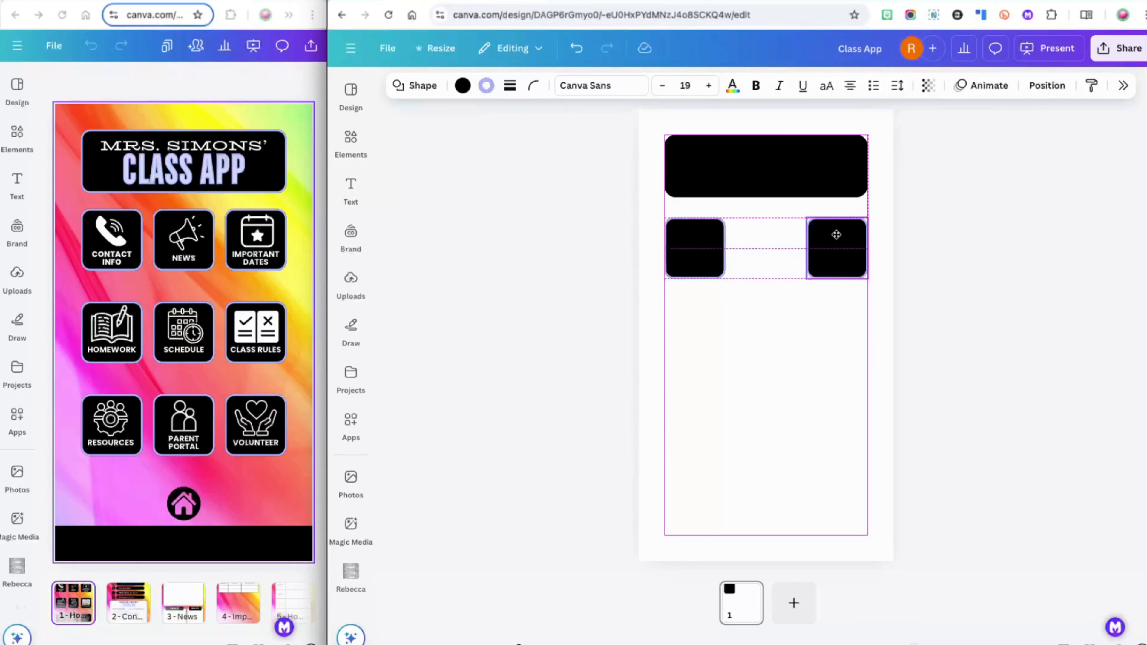
{"action": "left_click_drag", "start_coordinate": [837, 235], "coordinate": [838, 239]}
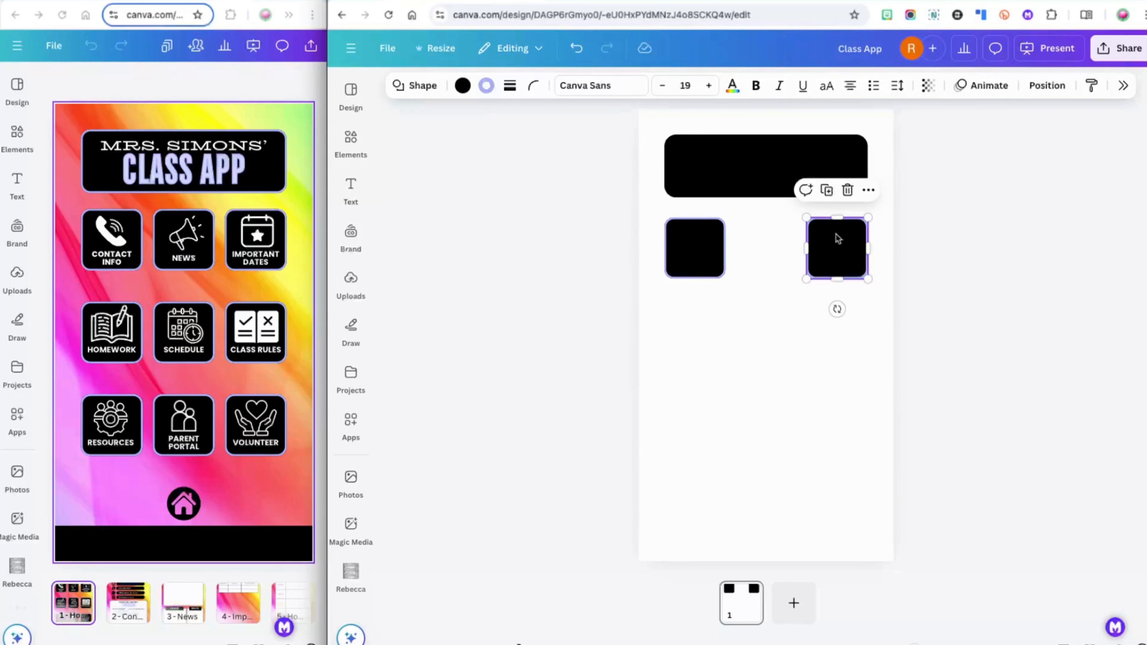
{"action": "left_click_drag", "start_coordinate": [837, 238], "coordinate": [760, 235]}
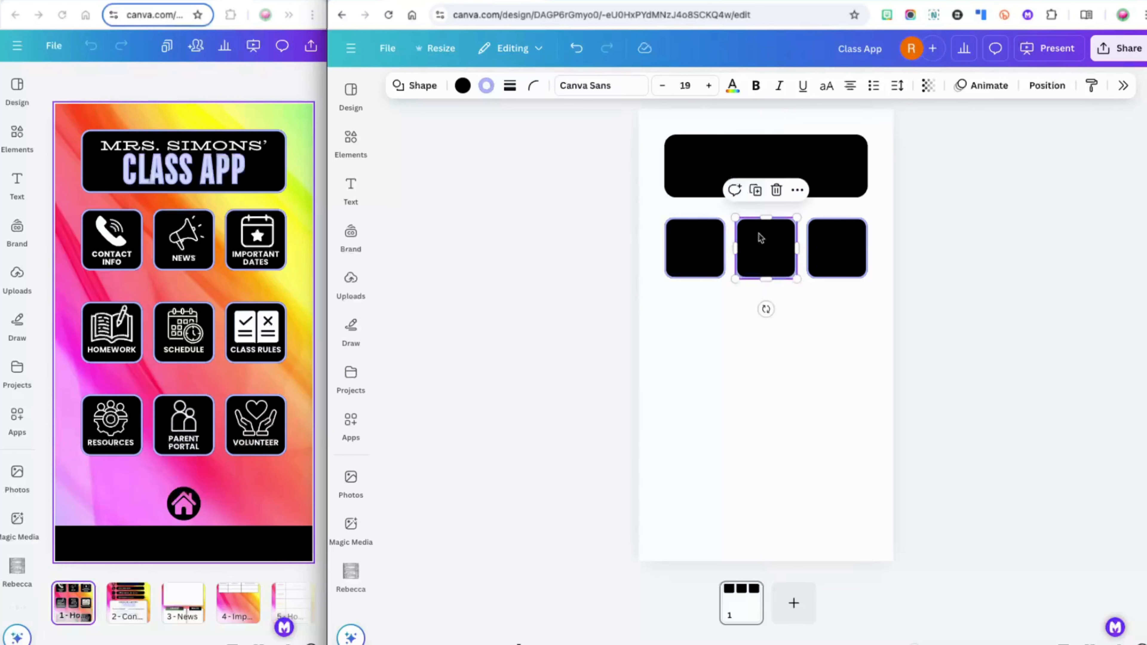
{"action": "left_click", "coordinate": [930, 263]}
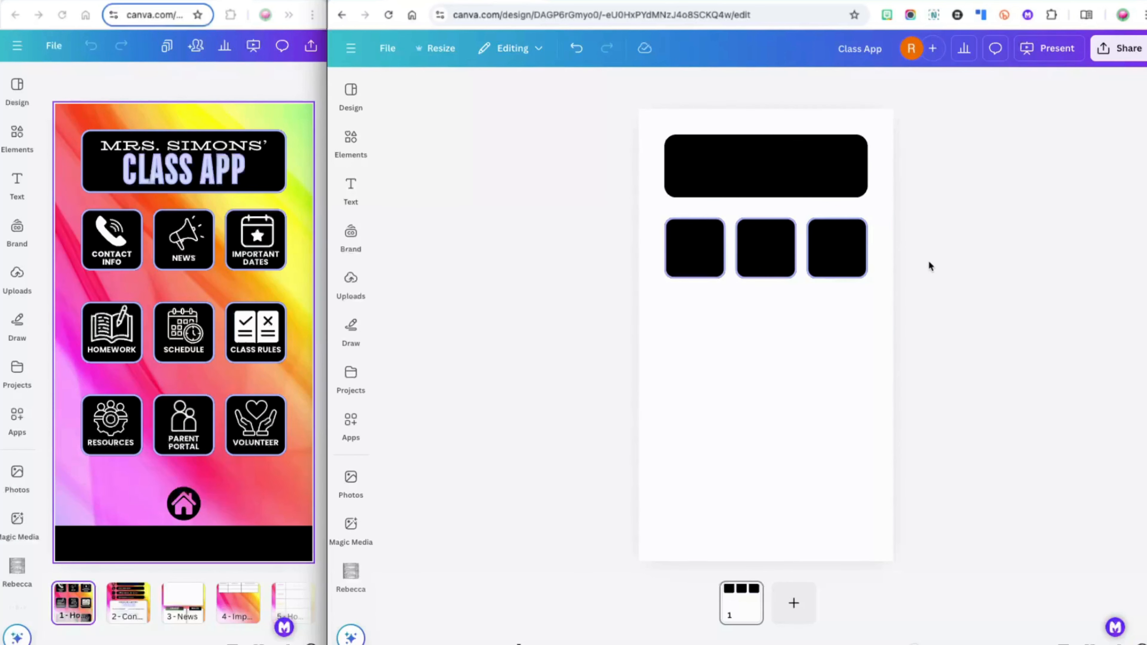
Copy the three-square row down twice to form a 3 × 3 tile grid
{"action": "left_click_drag", "start_coordinate": [922, 265], "coordinate": [649, 243]}
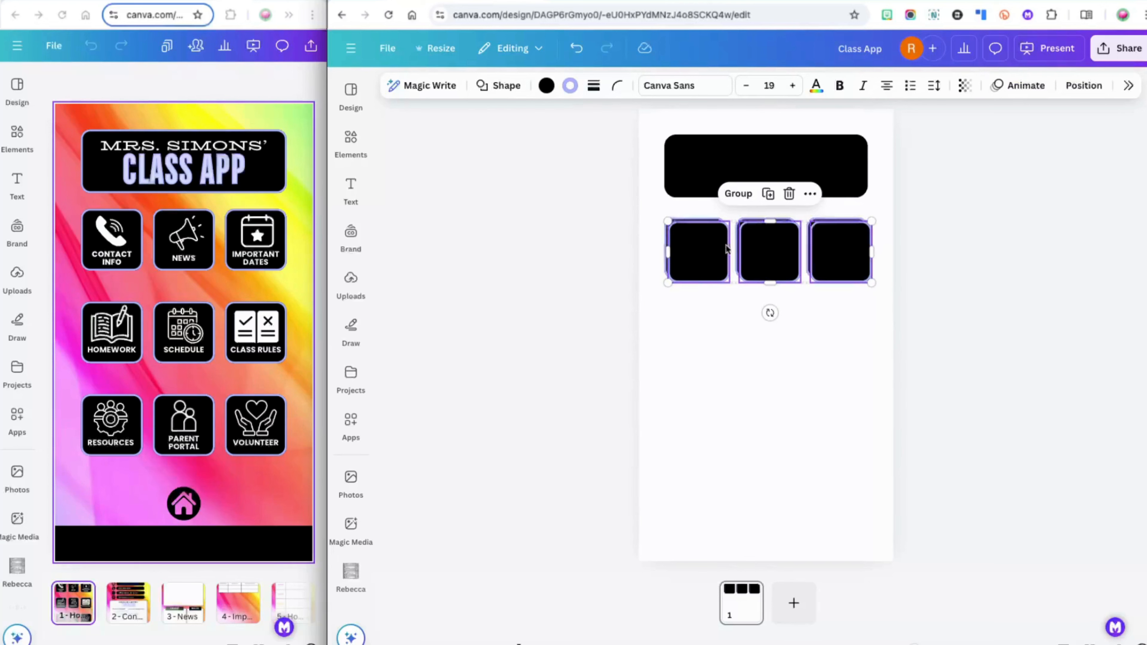
{"action": "left_click_drag", "start_coordinate": [704, 251], "coordinate": [697, 334]}
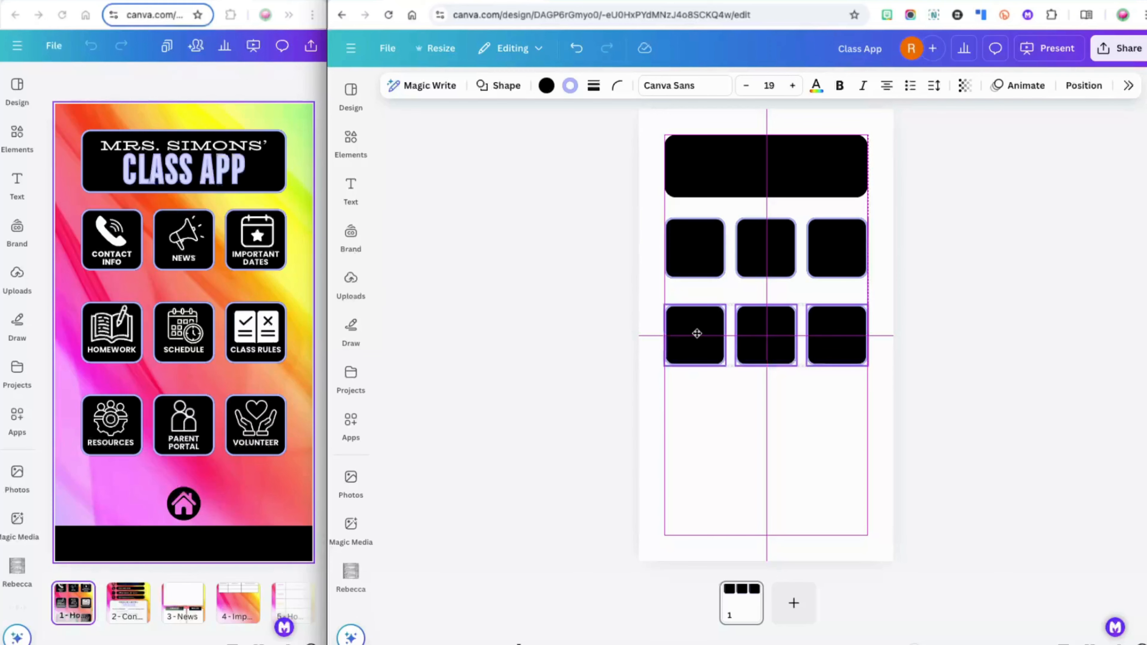
{"action": "left_click_drag", "start_coordinate": [697, 333], "coordinate": [697, 334]}
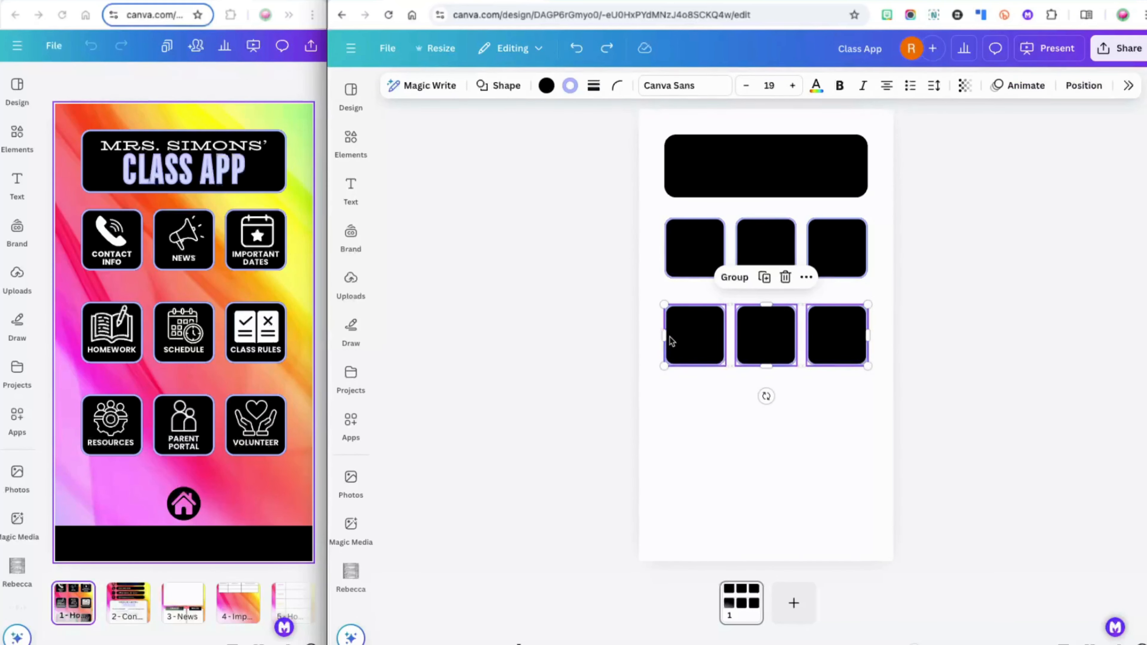
{"action": "left_click_drag", "start_coordinate": [699, 341], "coordinate": [699, 420]}
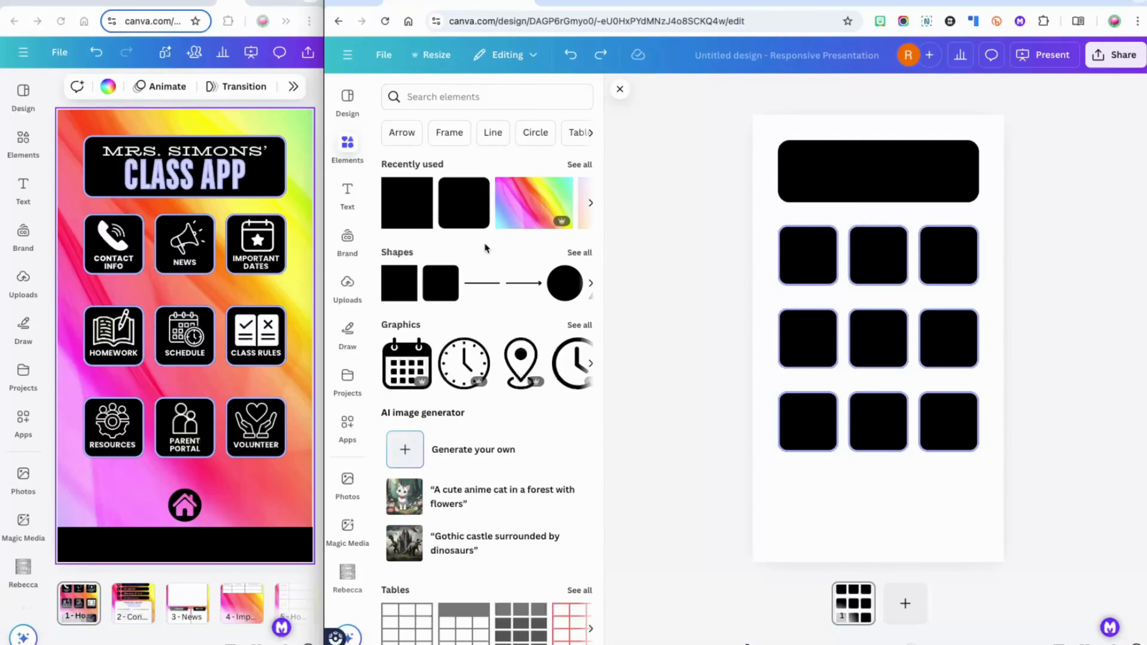
Add a square and reshape it into a black 1080 × 155 bar along the bottom edge
{"action": "left_click", "coordinate": [393, 298]}
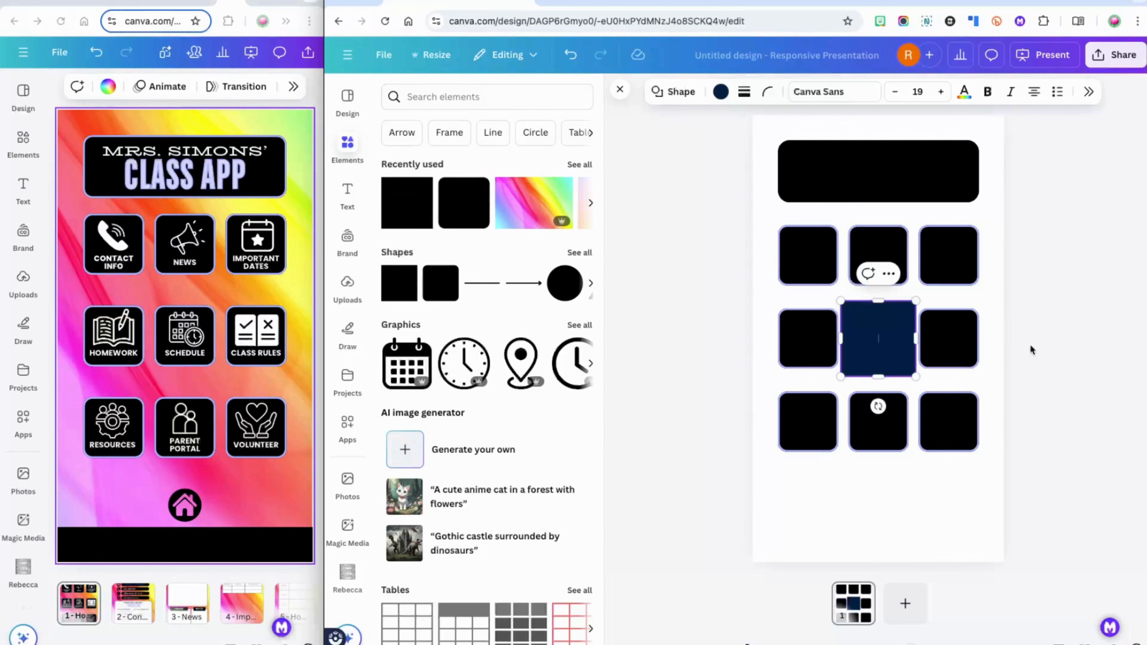
{"action": "left_click", "coordinate": [981, 378]}
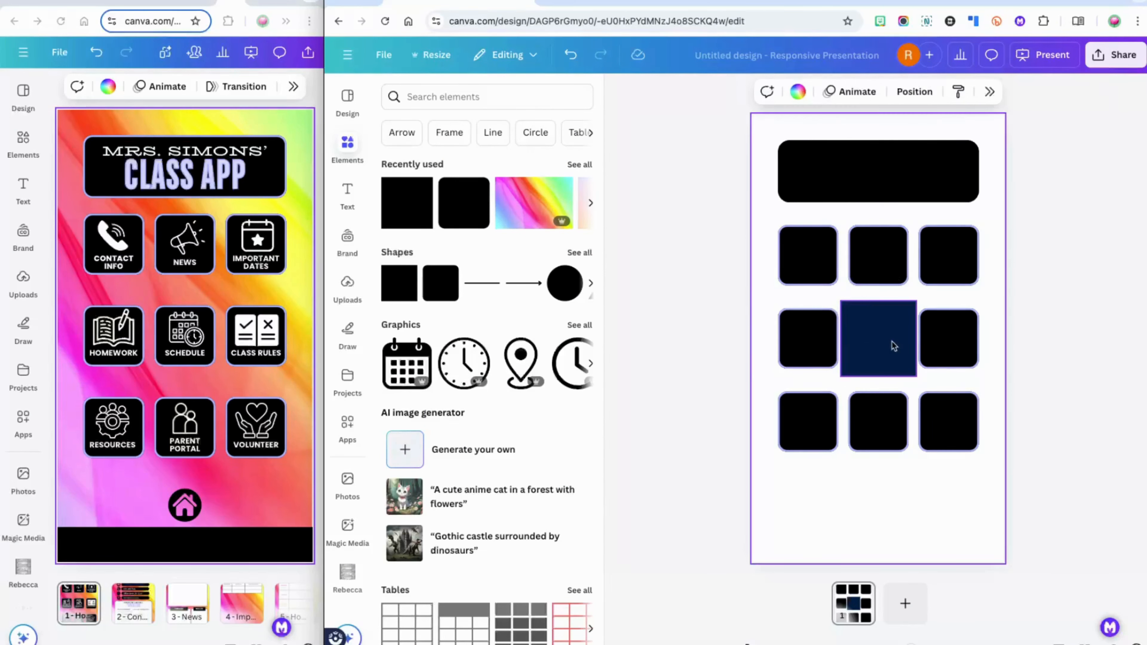
{"action": "left_click_drag", "start_coordinate": [893, 347], "coordinate": [804, 530]}
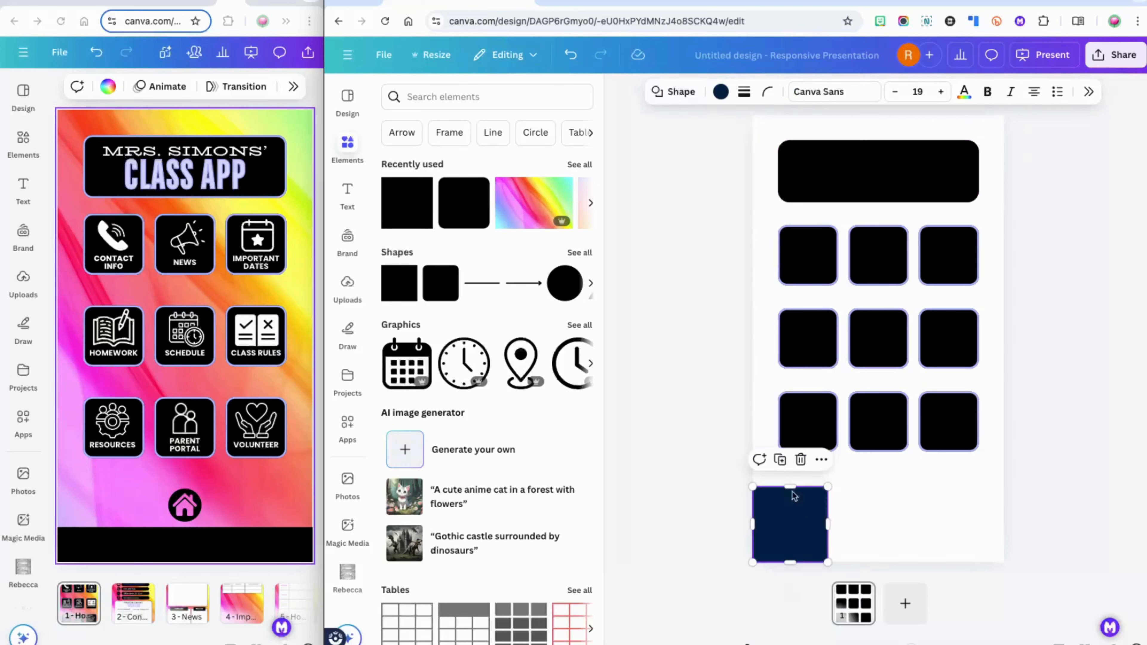
{"action": "left_click_drag", "start_coordinate": [790, 487], "coordinate": [1003, 537]}
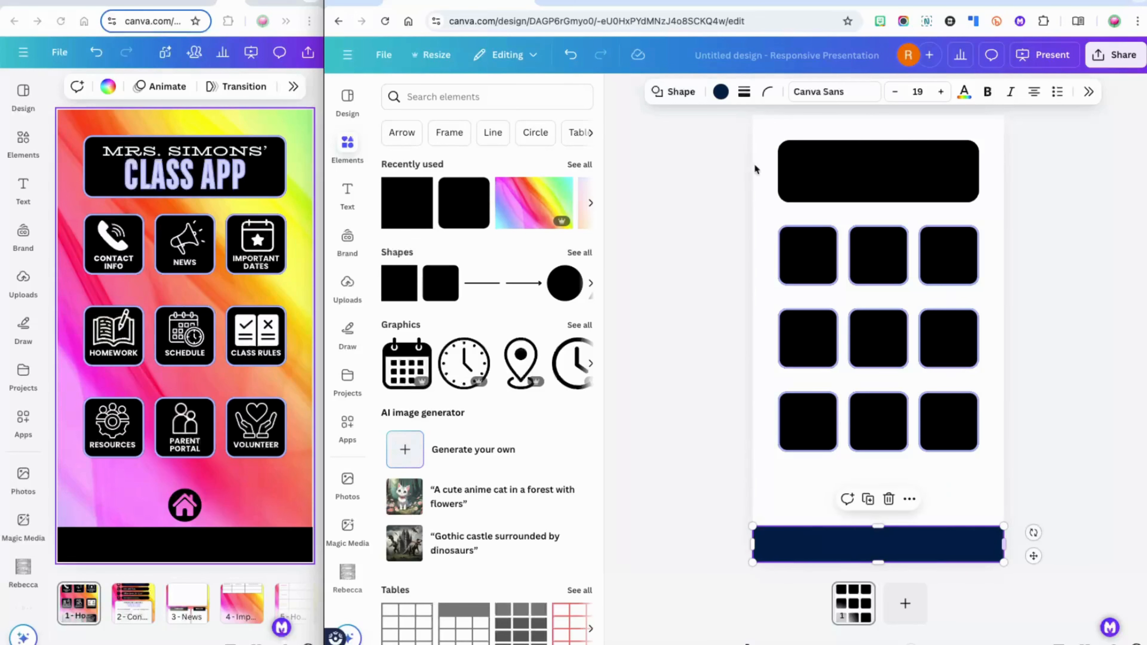
{"action": "left_click", "coordinate": [721, 91]}
{"action": "left_click", "coordinate": [969, 473]}
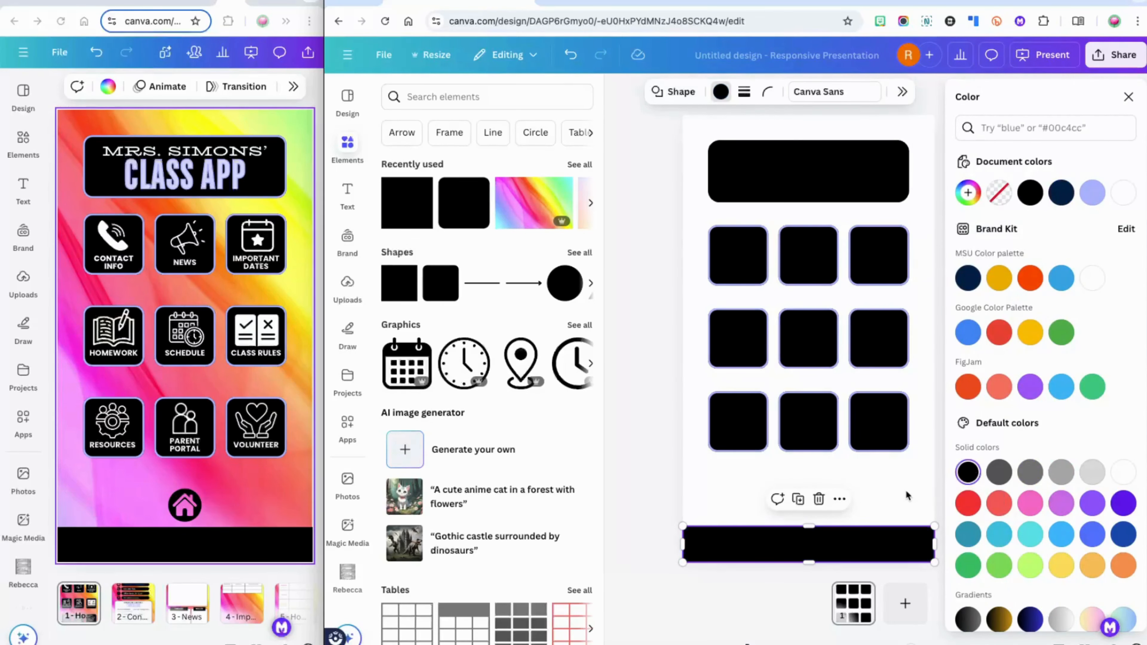
{"action": "left_click", "coordinate": [905, 497]}
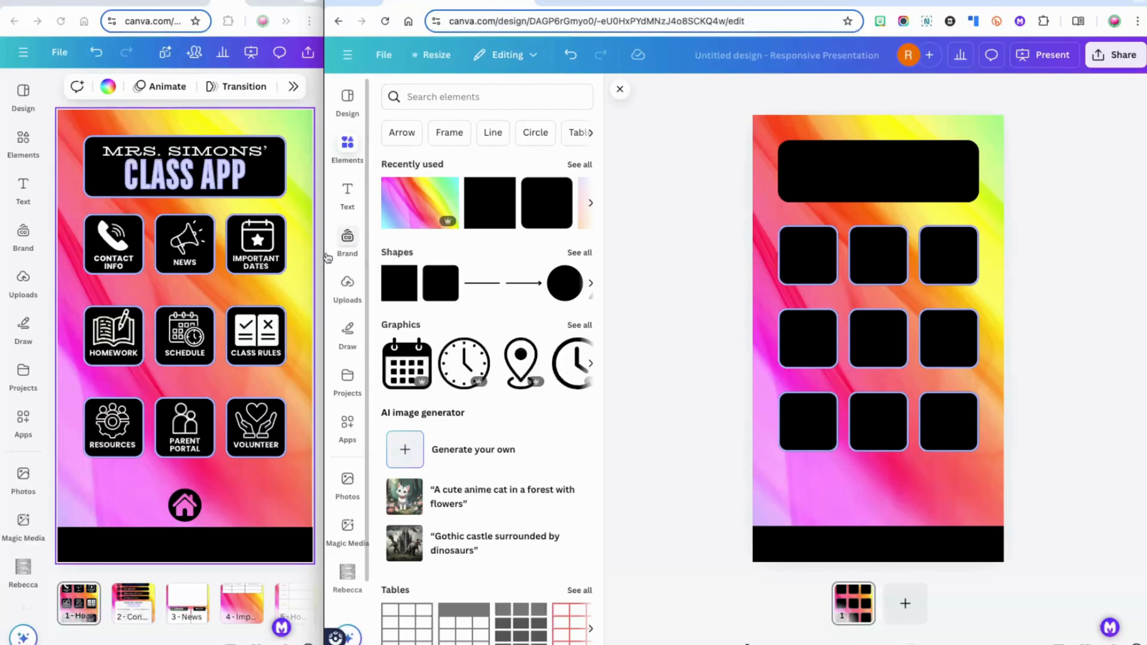
Add the JOIN NOW font combination from the Text panel
{"action": "left_click", "coordinate": [346, 199]}
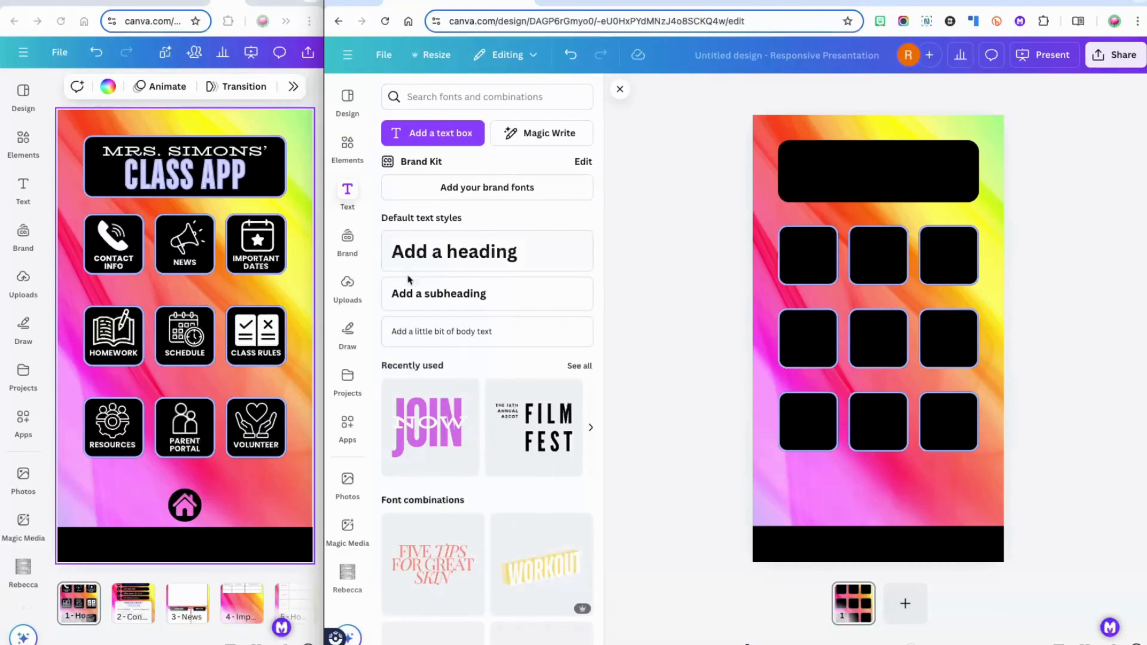
{"action": "scroll", "coordinate": [470, 390], "scroll_direction": "down", "scroll_amount": 1}
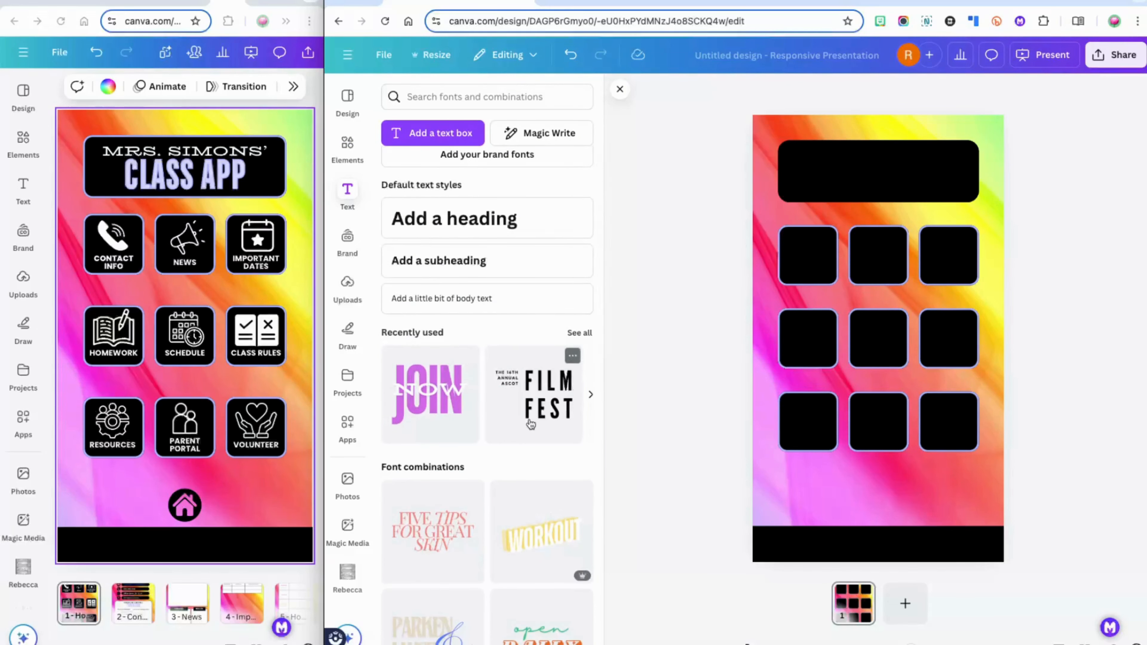
{"action": "scroll", "coordinate": [530, 427], "scroll_direction": "down", "scroll_amount": 5}
{"action": "scroll", "coordinate": [530, 427], "scroll_direction": "down", "scroll_amount": 4}
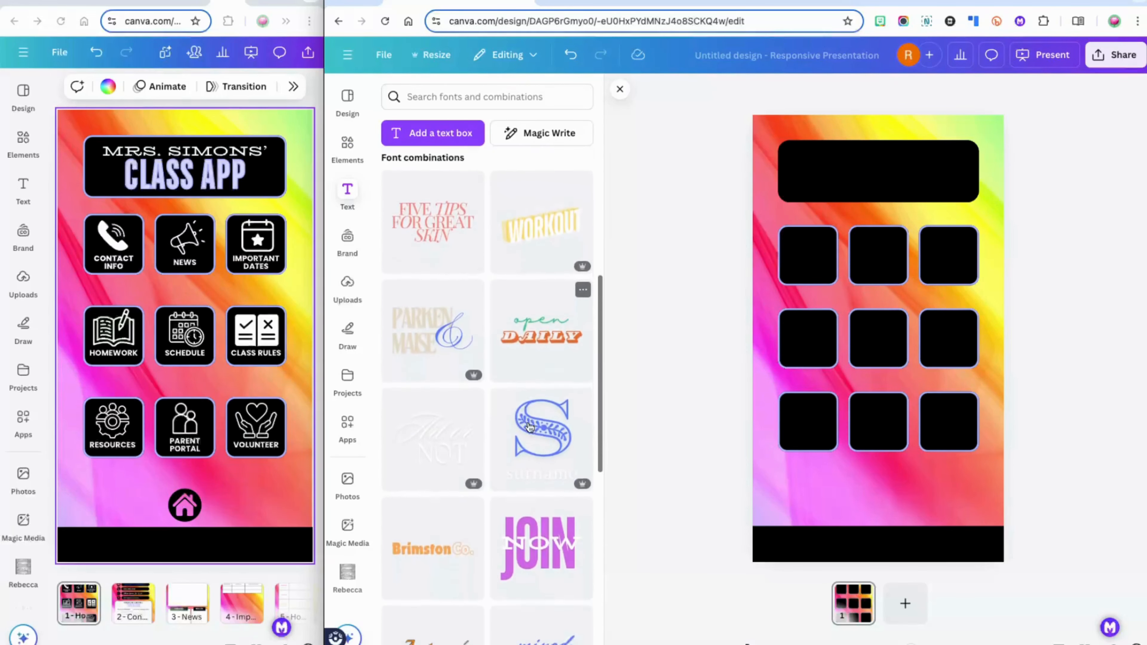
{"action": "scroll", "coordinate": [530, 427], "scroll_direction": "down", "scroll_amount": 1}
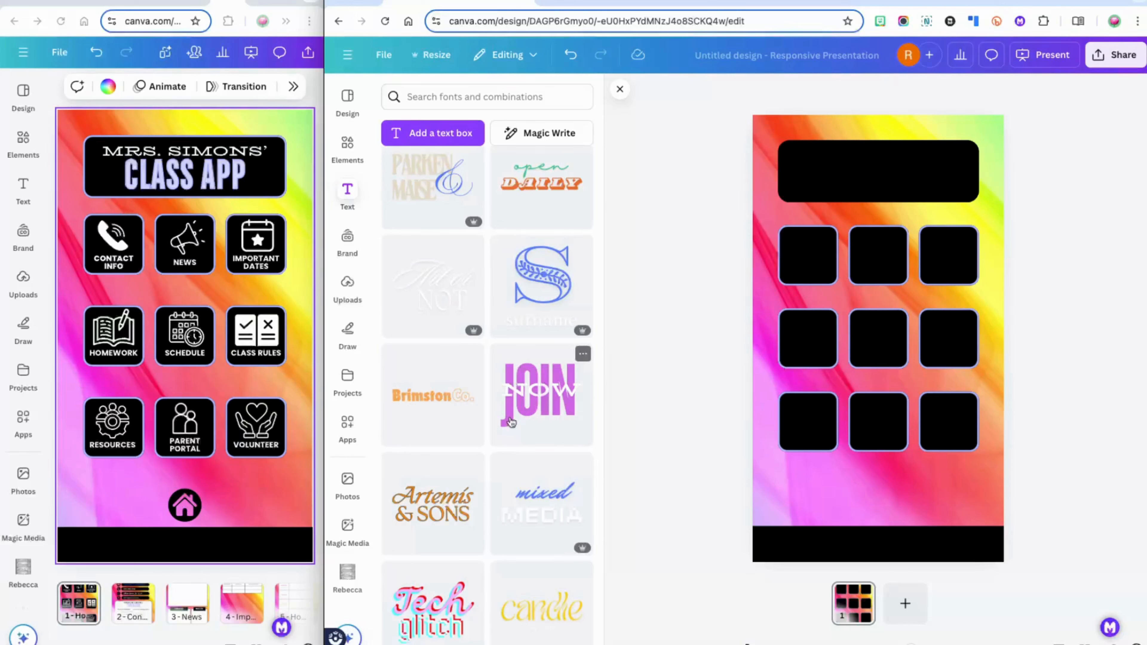
{"action": "left_click", "coordinate": [510, 421]}
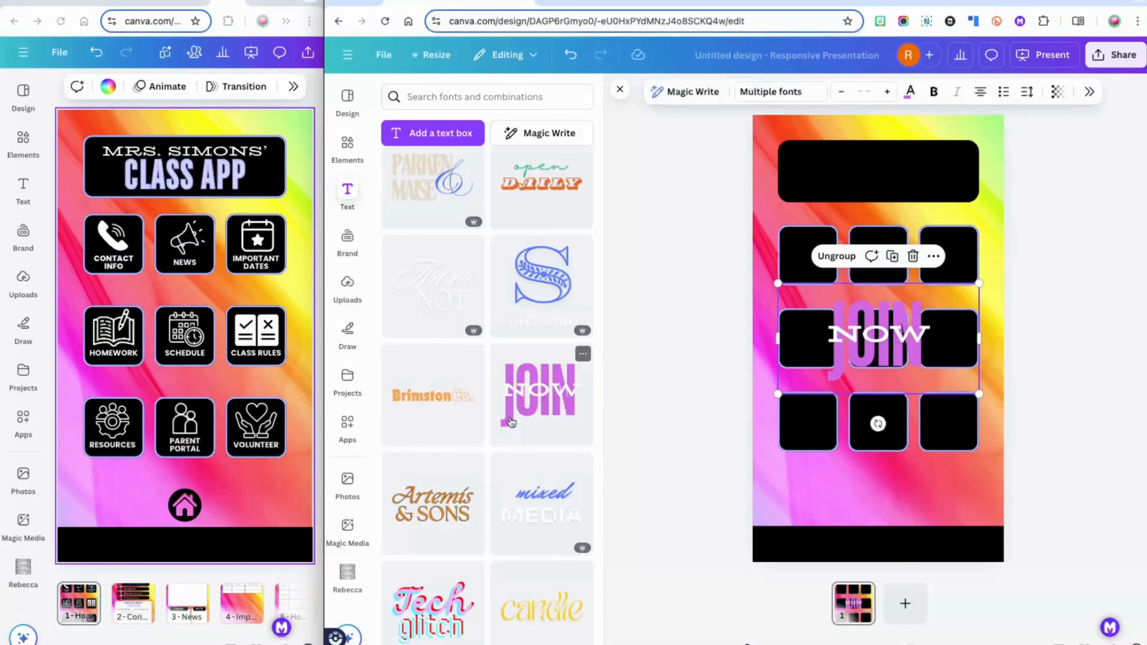
Ungroup JOIN NOW and move the NOW text onto the black header bar
{"action": "left_click", "coordinate": [856, 312]}
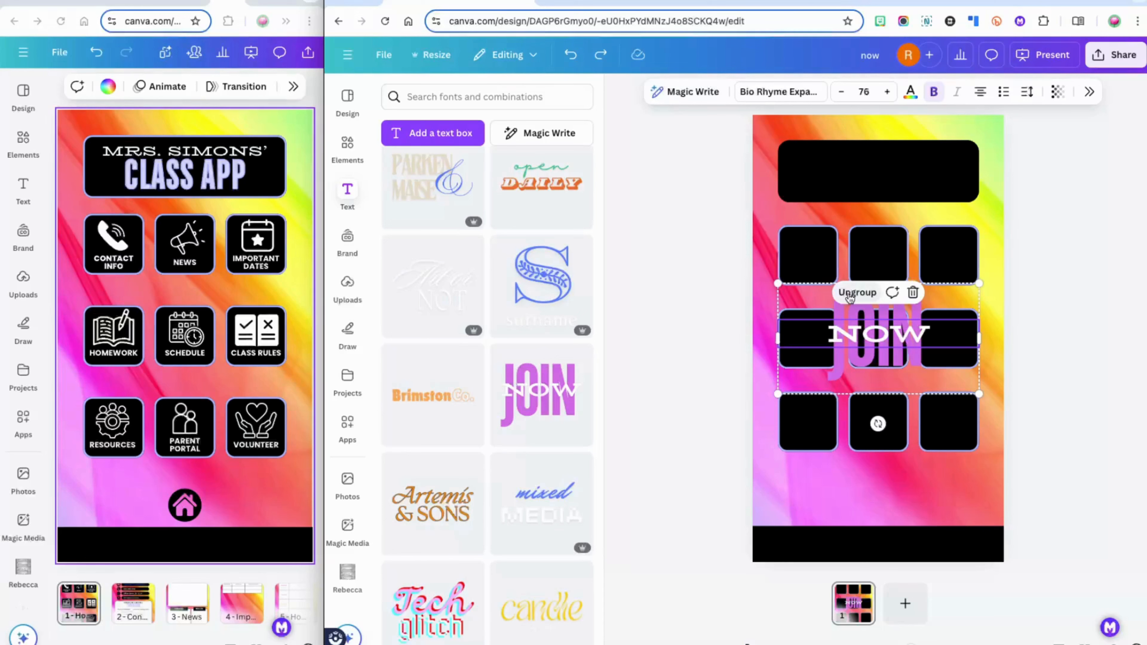
{"action": "left_click", "coordinate": [850, 294]}
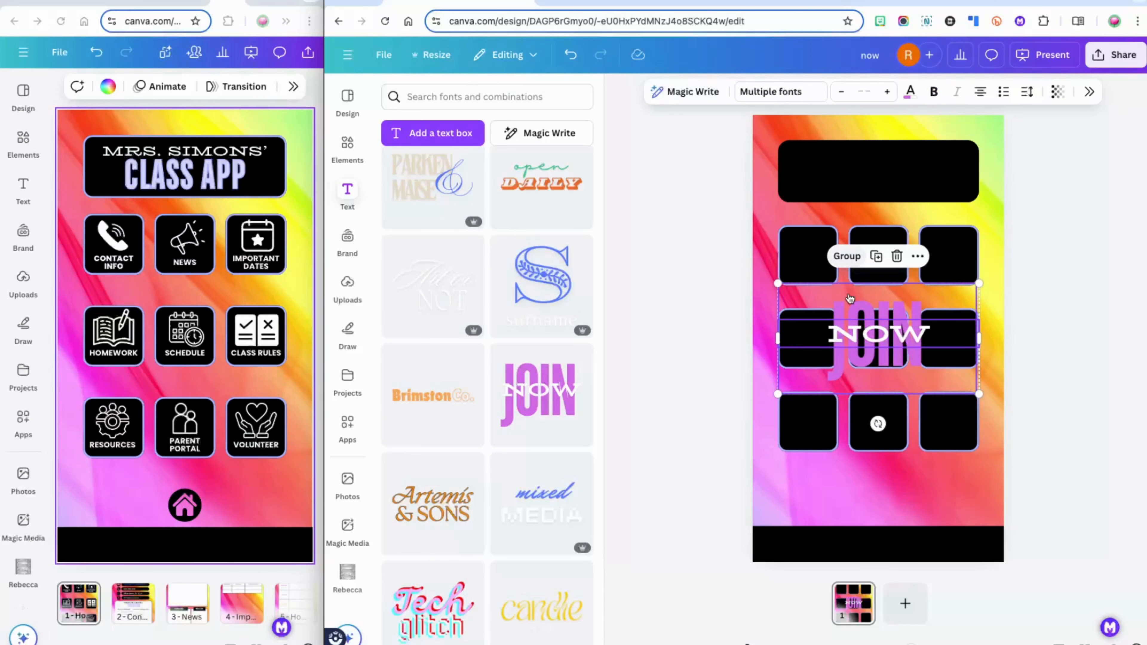
{"action": "left_click", "coordinate": [904, 322]}
{"action": "left_click_drag", "start_coordinate": [904, 319], "coordinate": [881, 165]}
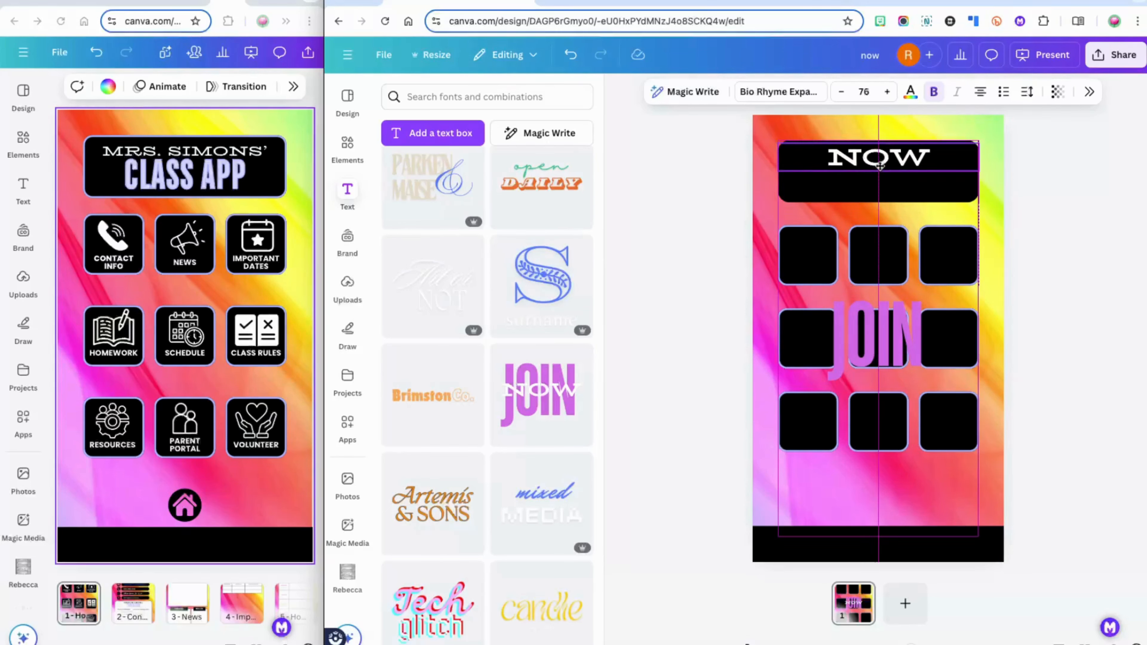
Retype NOW as MRS. SIMONS' and shrink it to size 40.4 to fit one header line
{"action": "double_click", "coordinate": [878, 162]}
{"action": "type", "text": "M"}
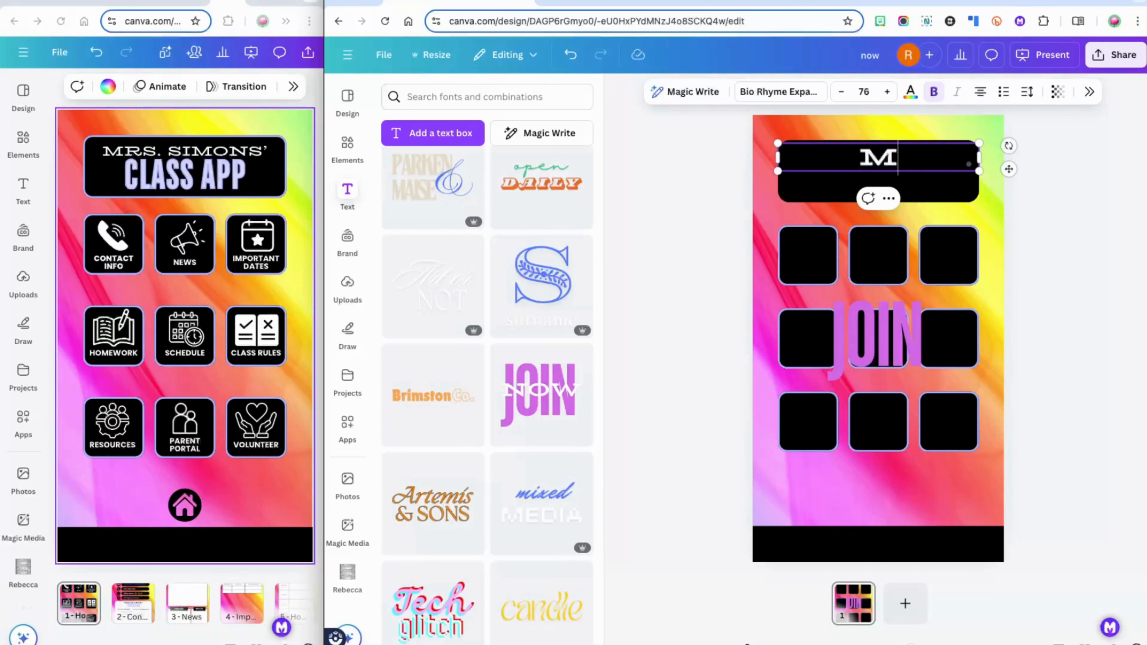
{"action": "type", "text": "RS. SIMONS'"}
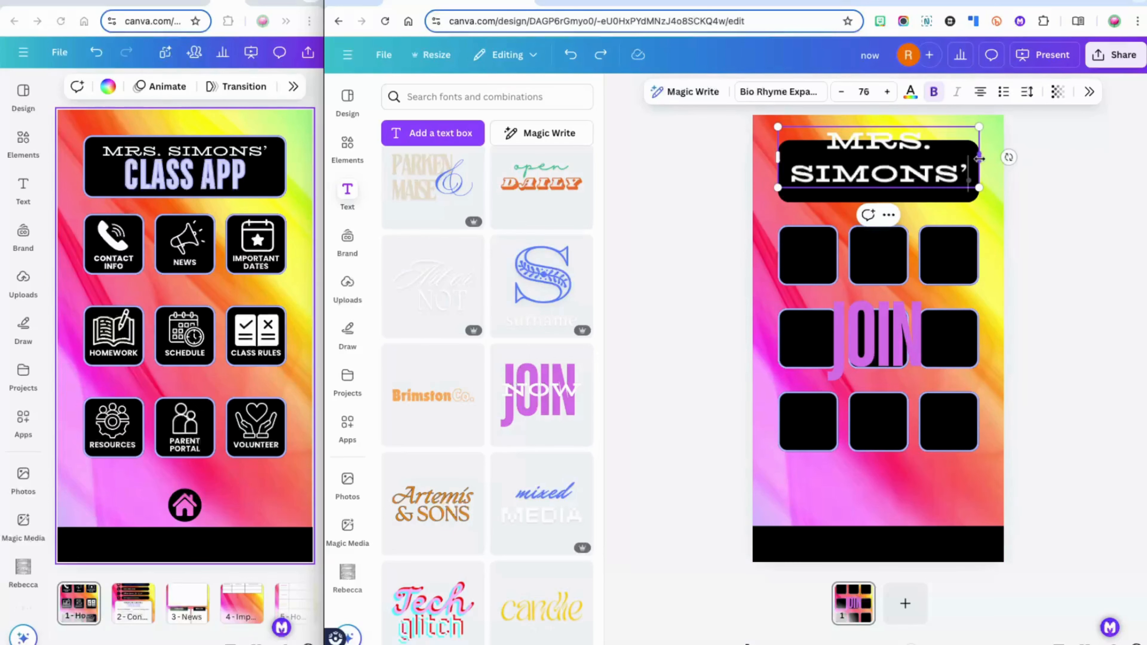
{"action": "left_click_drag", "start_coordinate": [978, 158], "coordinate": [1100, 163]}
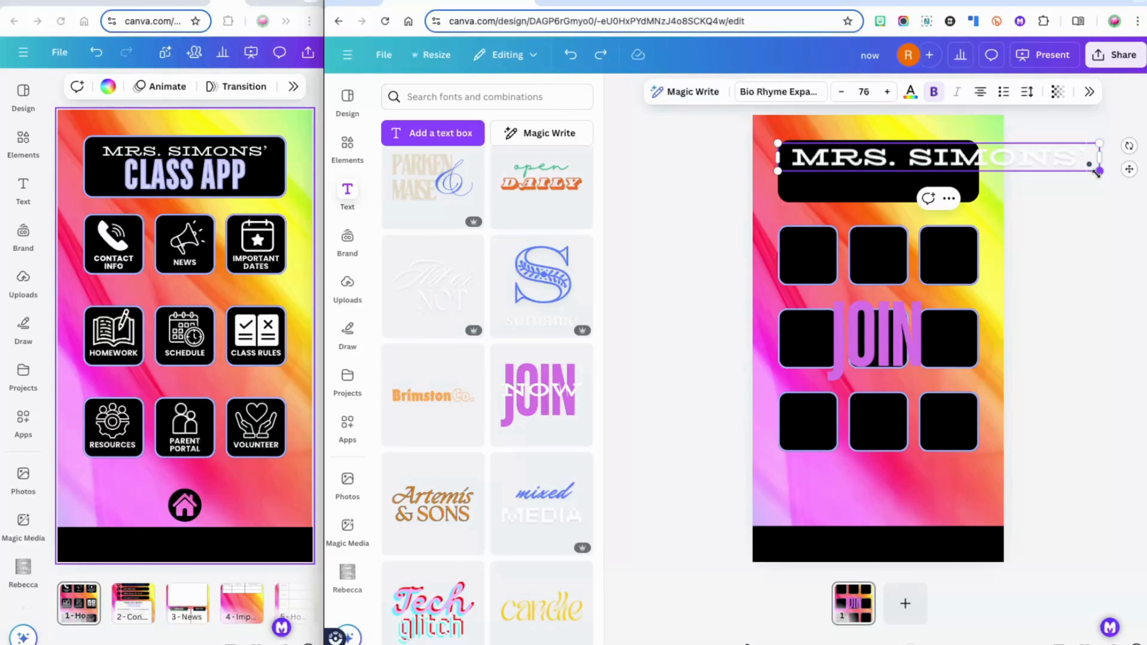
{"action": "left_click_drag", "start_coordinate": [1097, 172], "coordinate": [934, 156]}
{"action": "left_click", "coordinate": [1005, 176]}
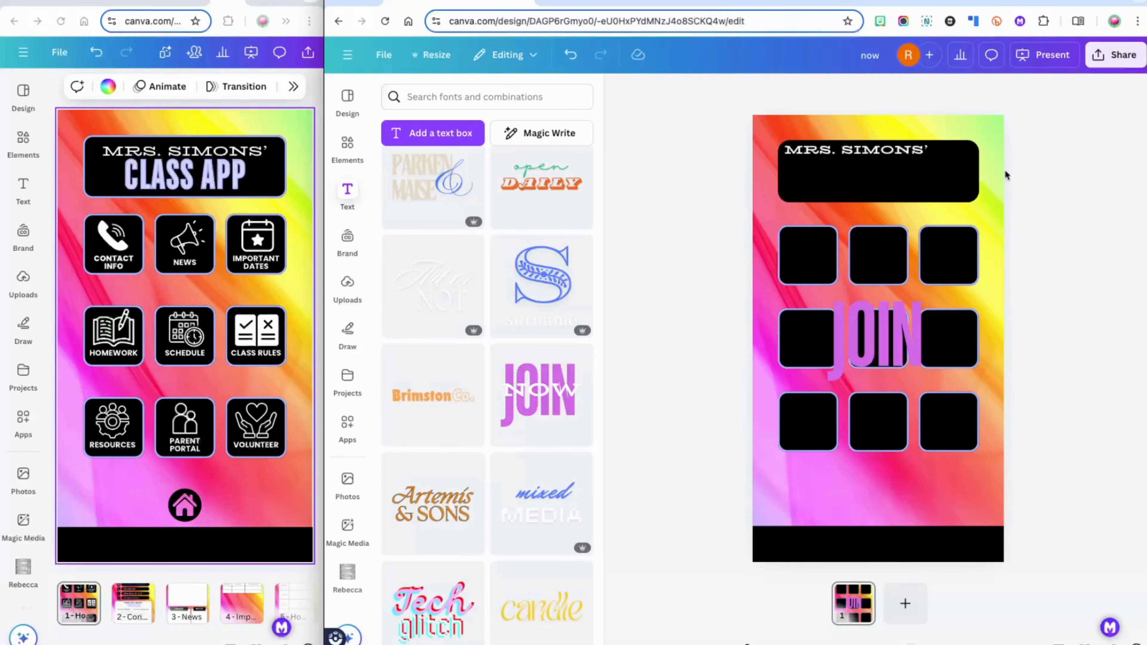
Move JOIN onto the header, retype it as CLASS APP on one line, and shrink it to size 146
{"action": "left_click", "coordinate": [882, 364]}
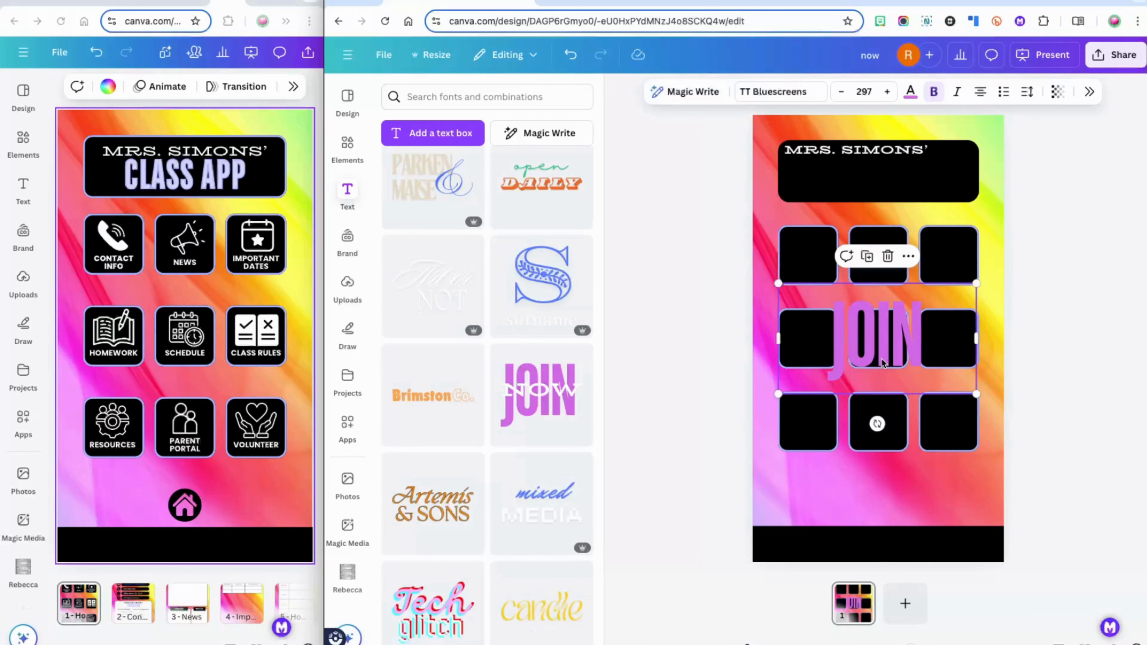
{"action": "left_click_drag", "start_coordinate": [883, 362], "coordinate": [882, 198]}
{"action": "double_click", "coordinate": [882, 198]}
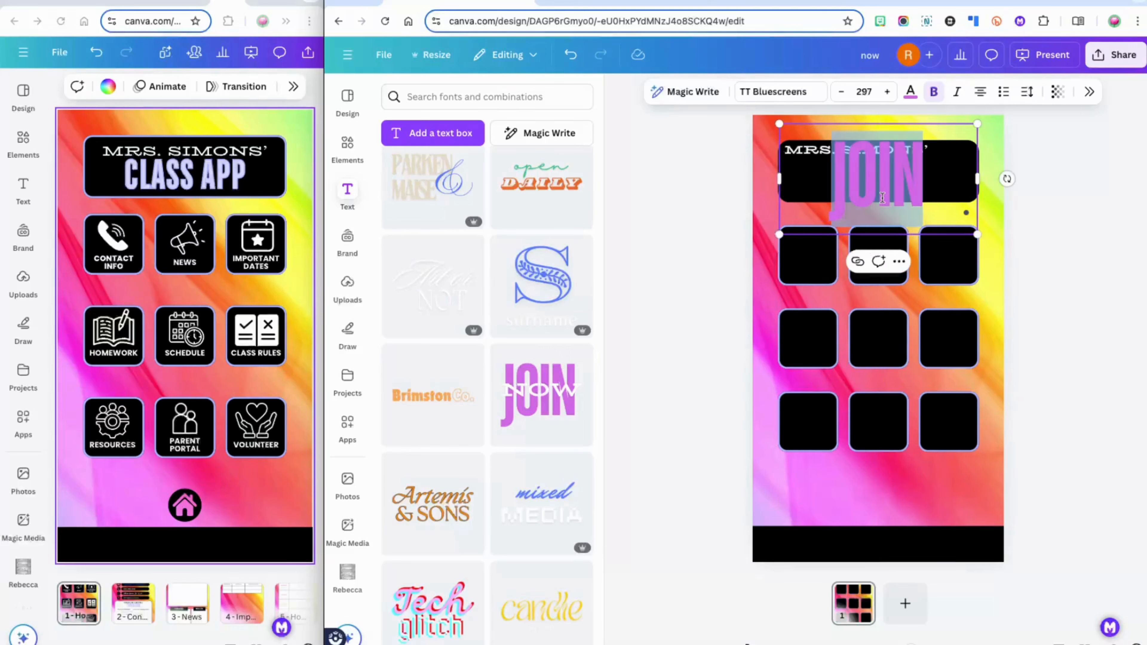
{"action": "type", "text": "CLASS APP"}
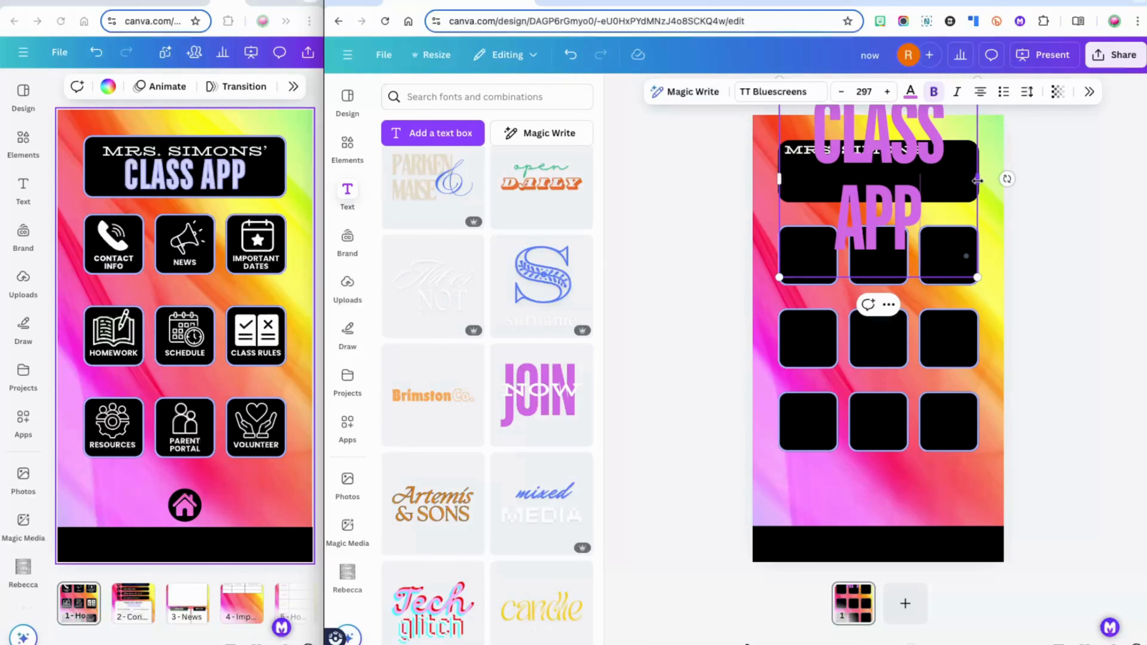
{"action": "left_click_drag", "start_coordinate": [978, 181], "coordinate": [1012, 184]}
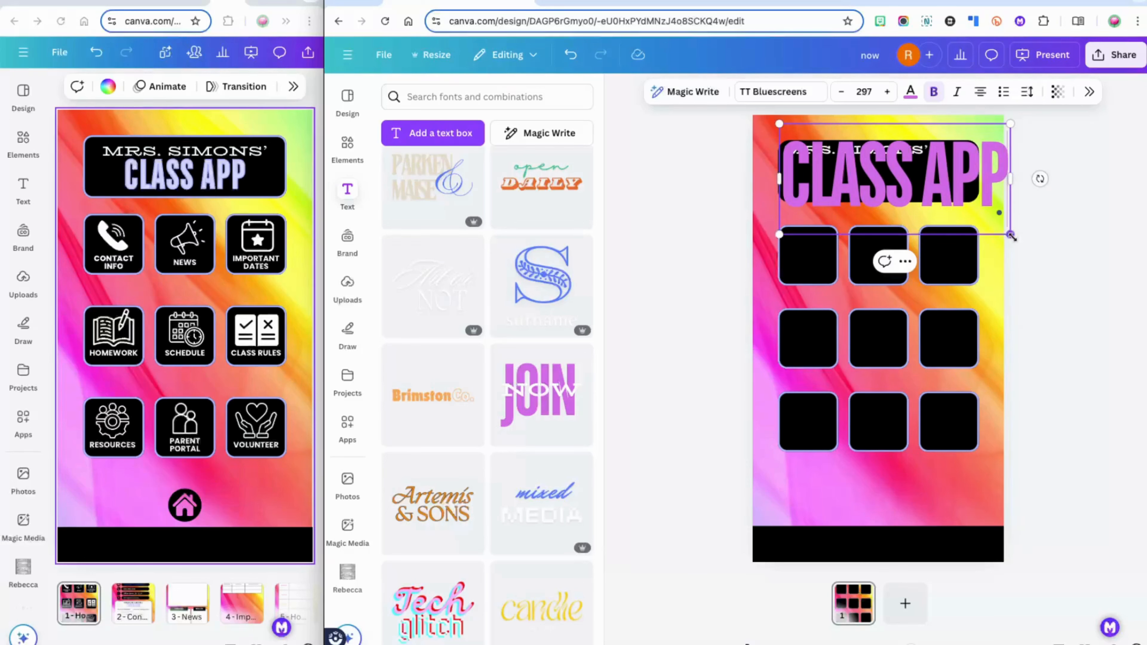
{"action": "left_click_drag", "start_coordinate": [1012, 235], "coordinate": [892, 188]}
{"action": "left_click", "coordinate": [1051, 205]}
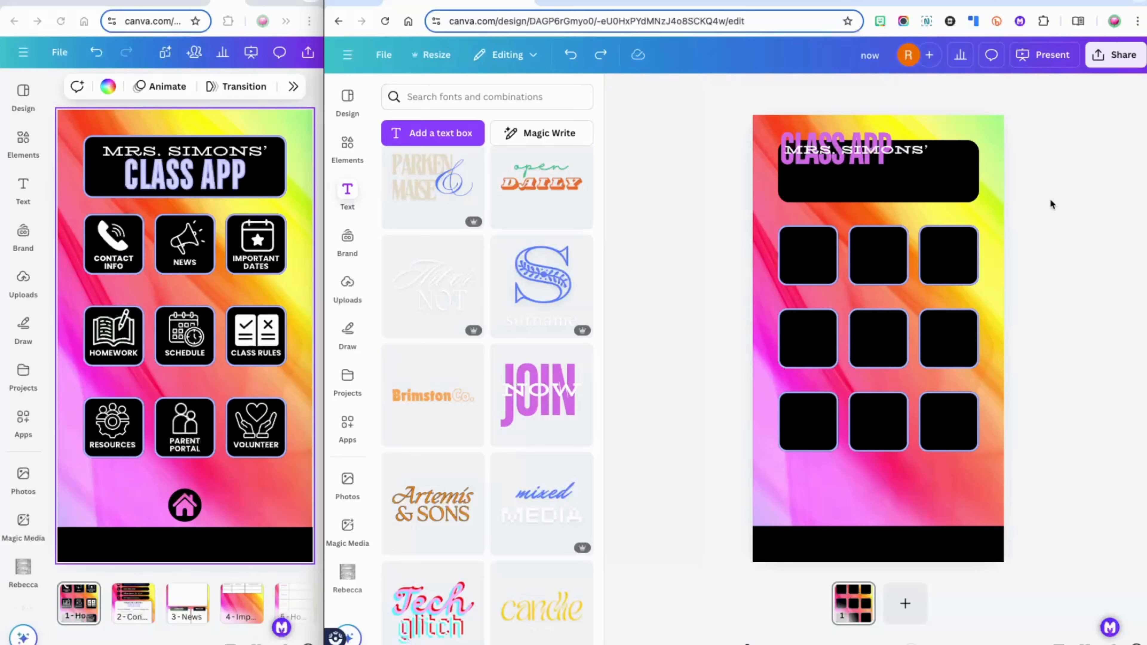
{"action": "left_click_drag", "start_coordinate": [1051, 200], "coordinate": [765, 138]}
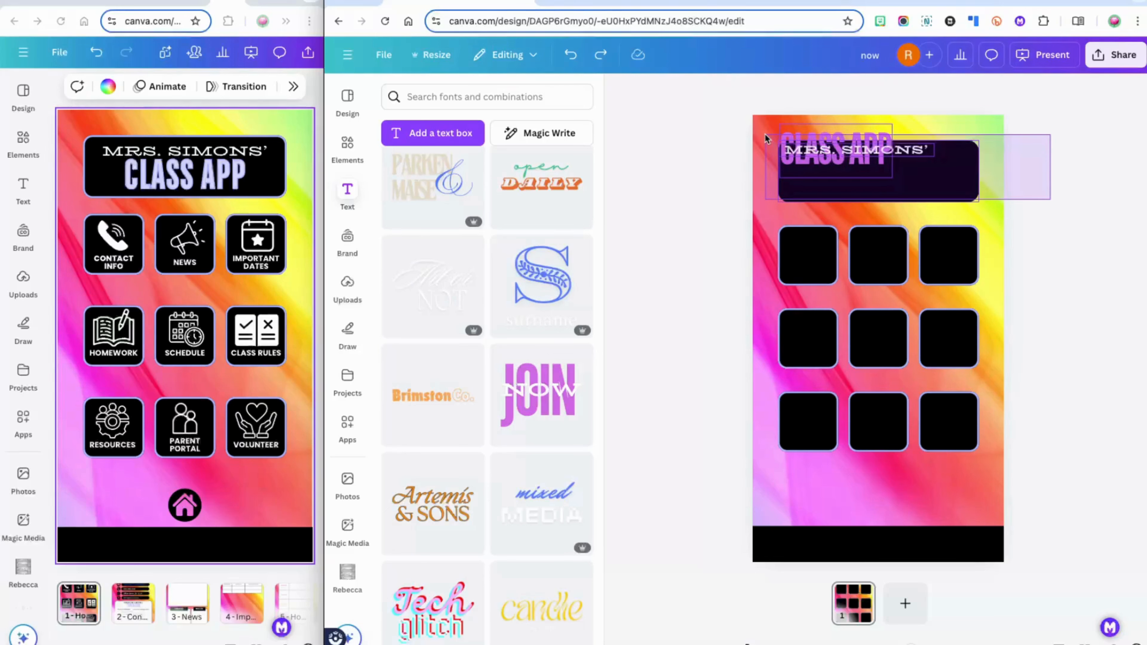
Centre both titles on the header box and move CLASS APP below MRS. SIMONS'
{"action": "left_click_drag", "start_coordinate": [765, 138], "coordinate": [764, 136]}
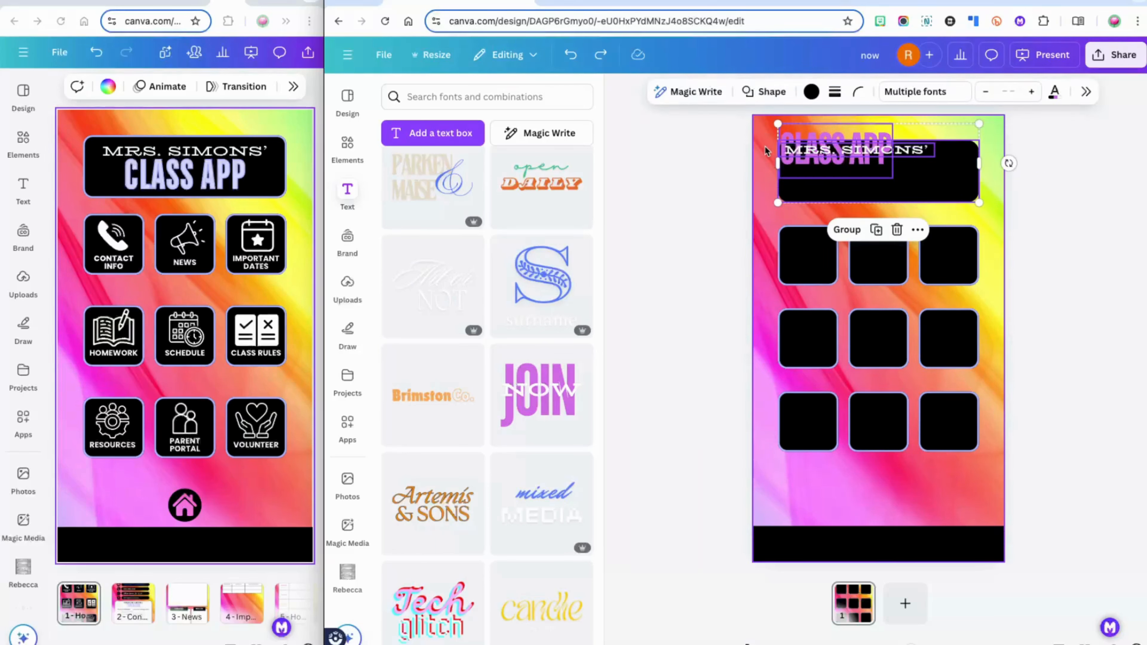
{"action": "right_click", "coordinate": [825, 165]}
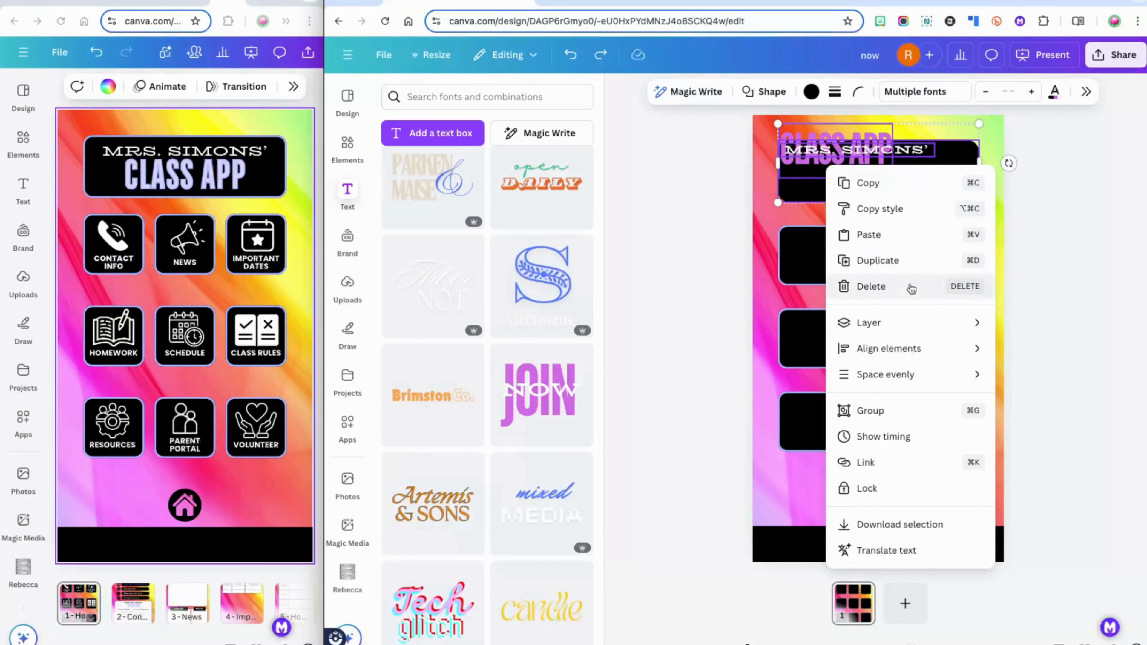
{"action": "mouse_move", "coordinate": [912, 349]}
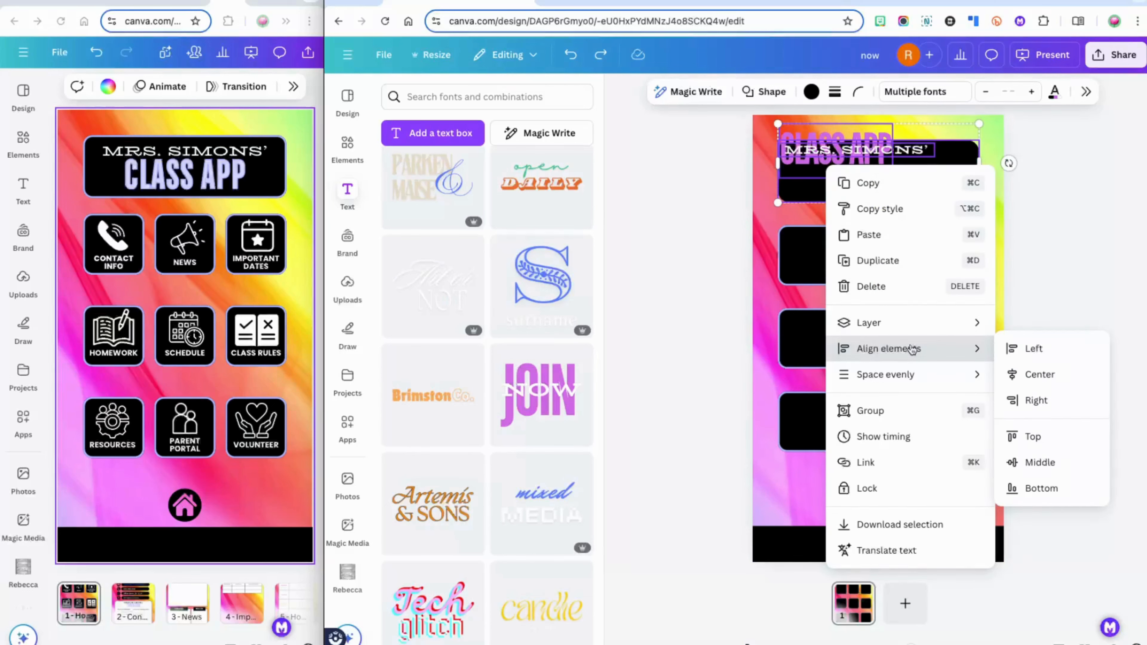
{"action": "left_click", "coordinate": [1039, 375]}
{"action": "left_click", "coordinate": [902, 134]}
{"action": "left_click_drag", "start_coordinate": [902, 133], "coordinate": [902, 158]}
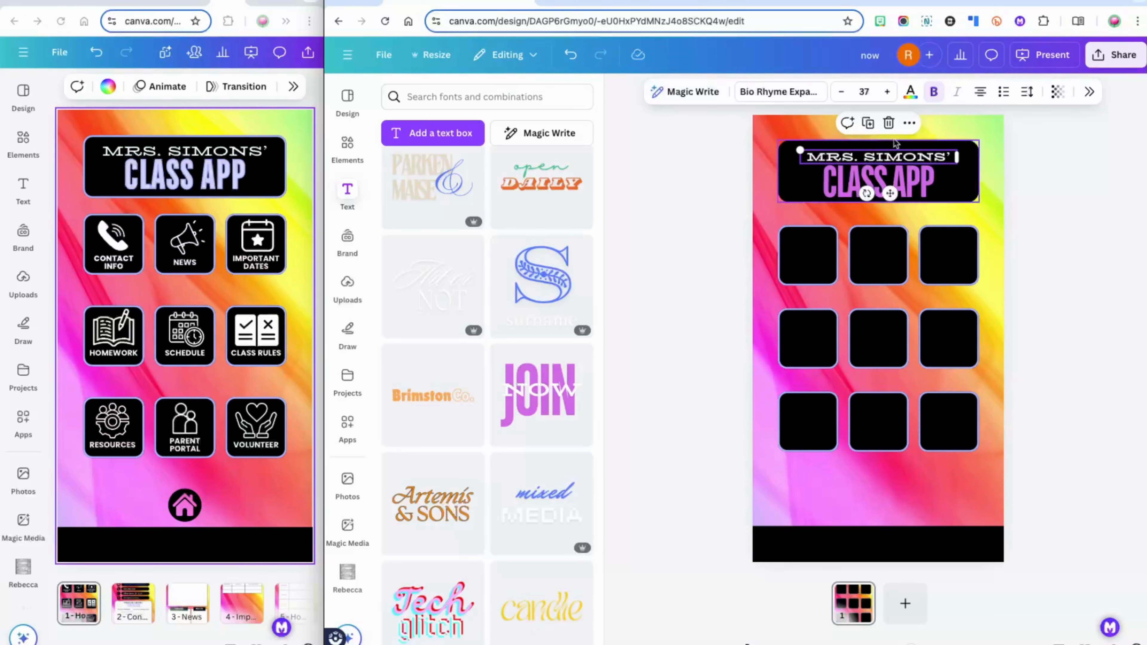
Enlarge MRS. SIMONS' slightly and nudge both heading texts up three steps
{"action": "left_click", "coordinate": [887, 93]}
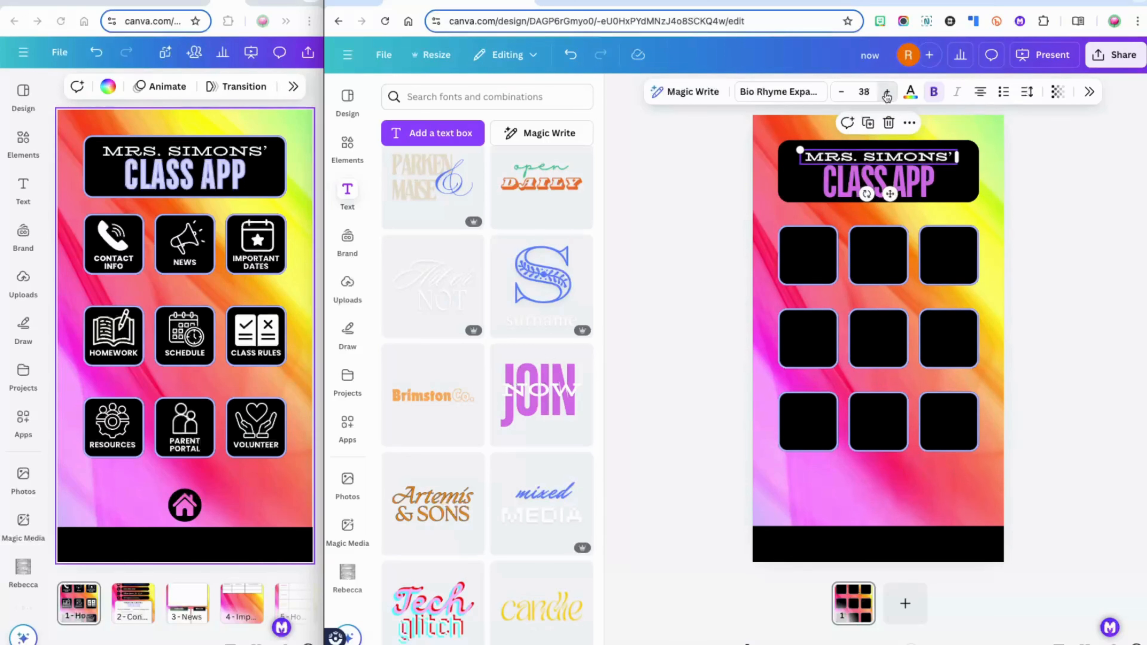
{"action": "left_click", "coordinate": [887, 94]}
{"action": "left_click", "coordinate": [920, 177], "text": "shift"}
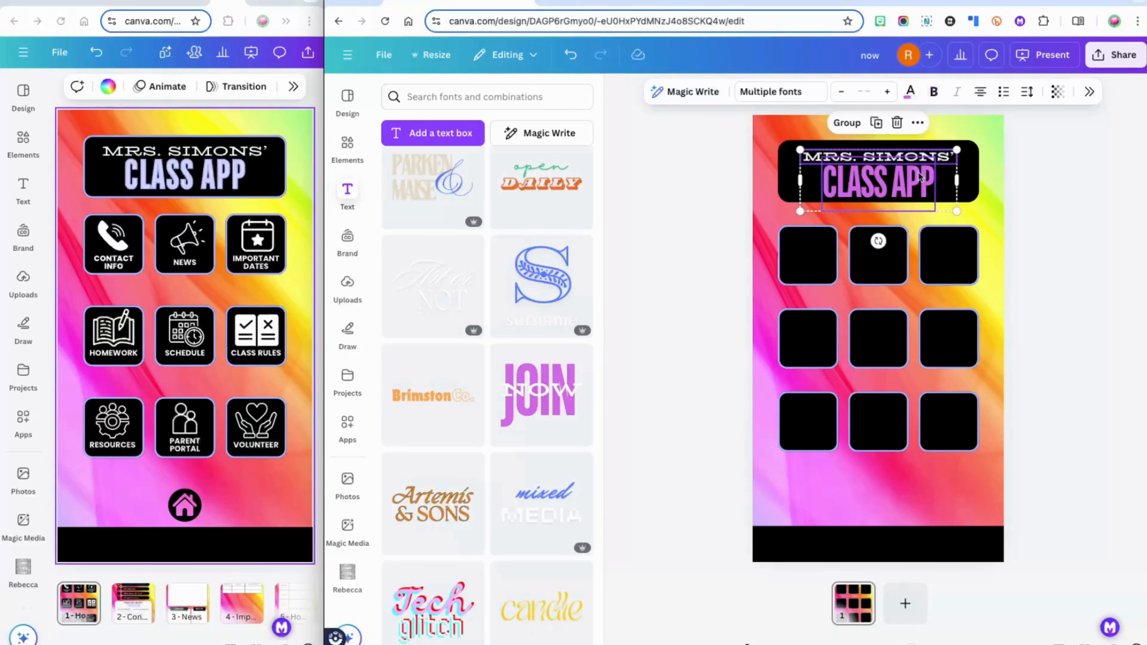
{"action": "left_click", "coordinate": [1022, 174]}
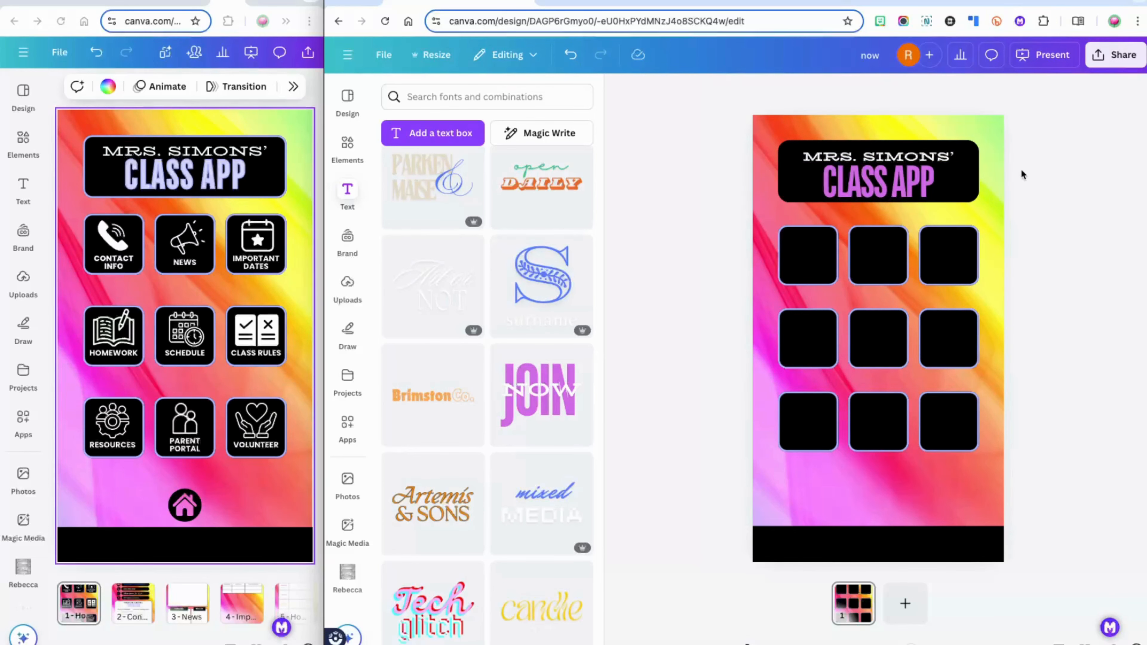
{"action": "left_click", "coordinate": [924, 185]}
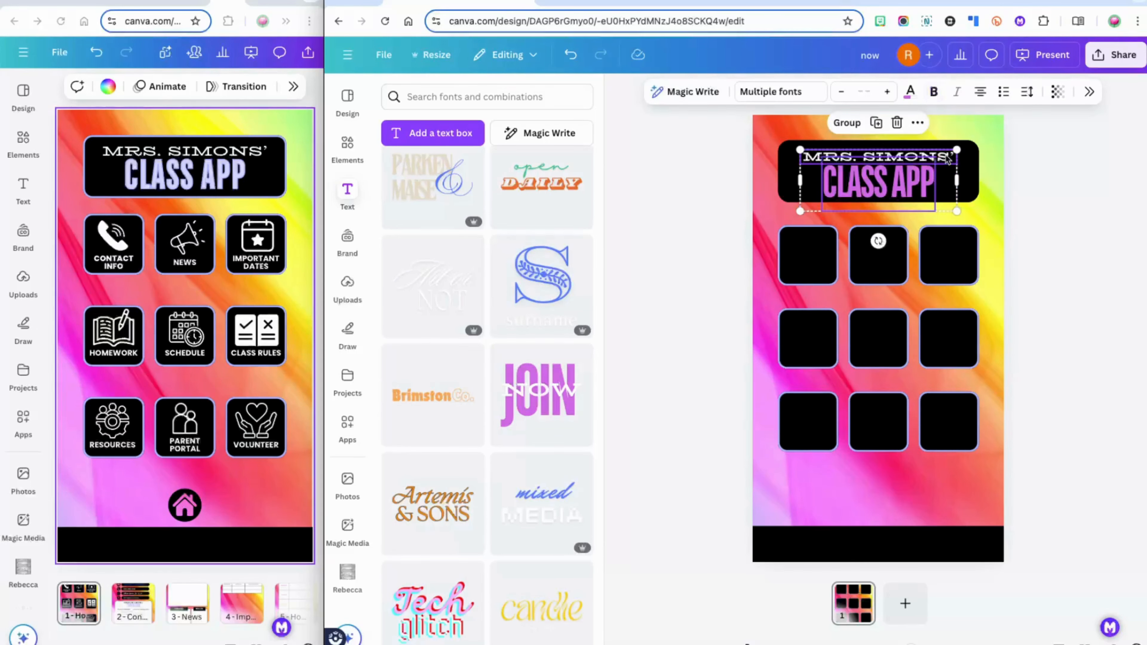
{"action": "key", "text": "Up"}
{"action": "key", "text": "Up"}
{"action": "key", "text": "Up"}
{"action": "key", "text": "Up"}
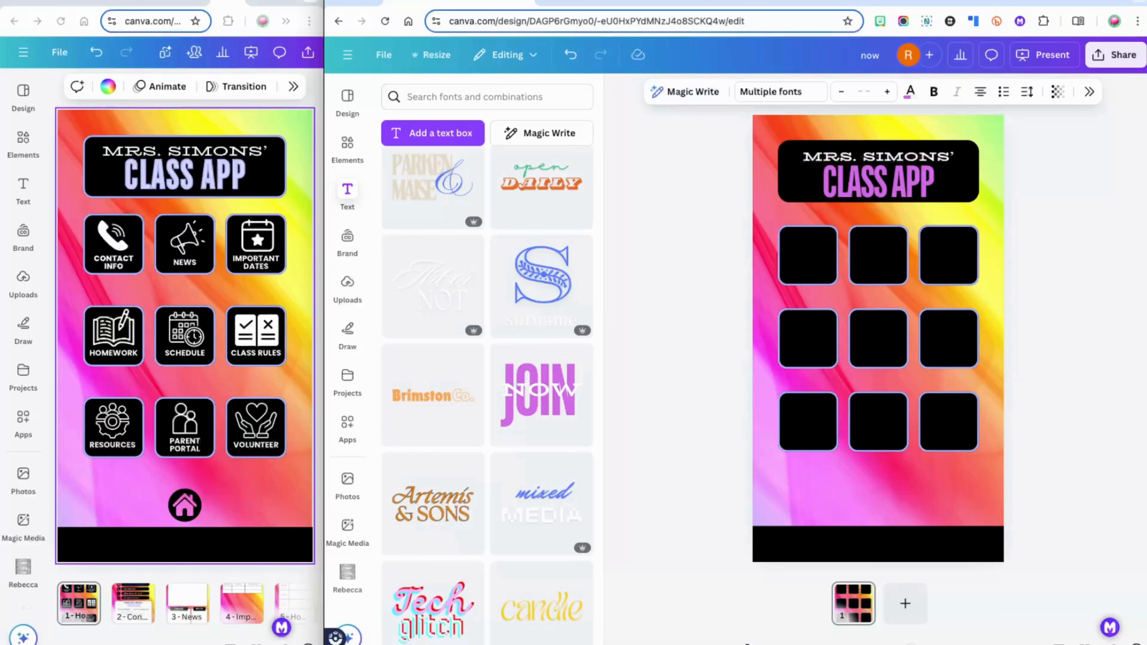
{"action": "key", "text": "Up"}
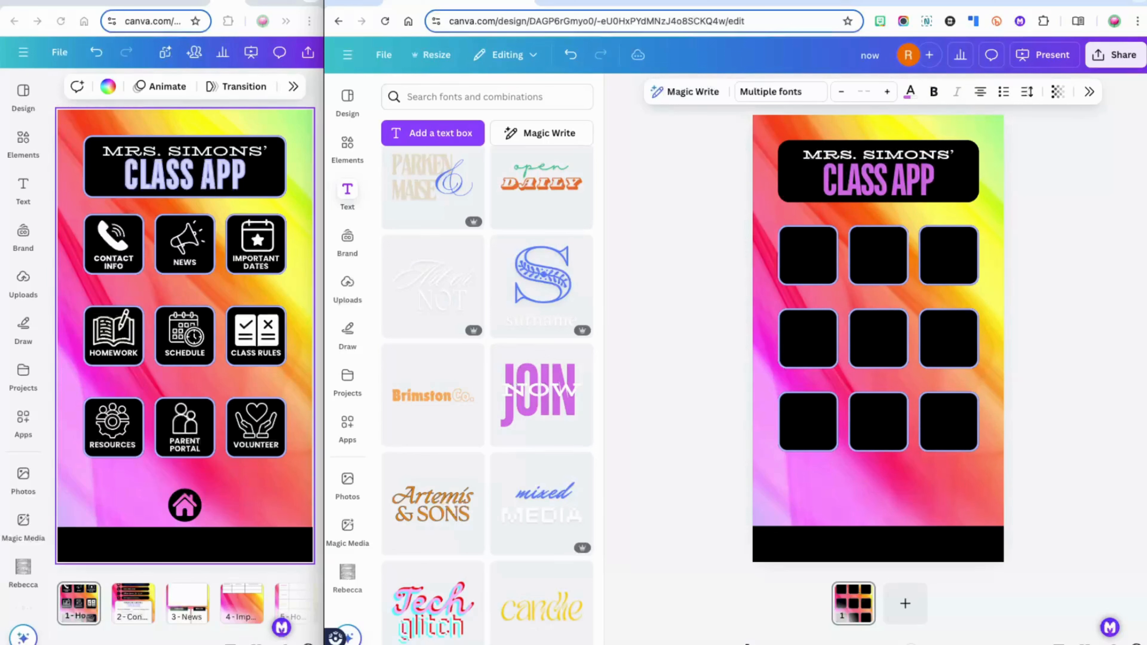
{"action": "key", "text": "Up"}
{"action": "key", "text": "Up"}
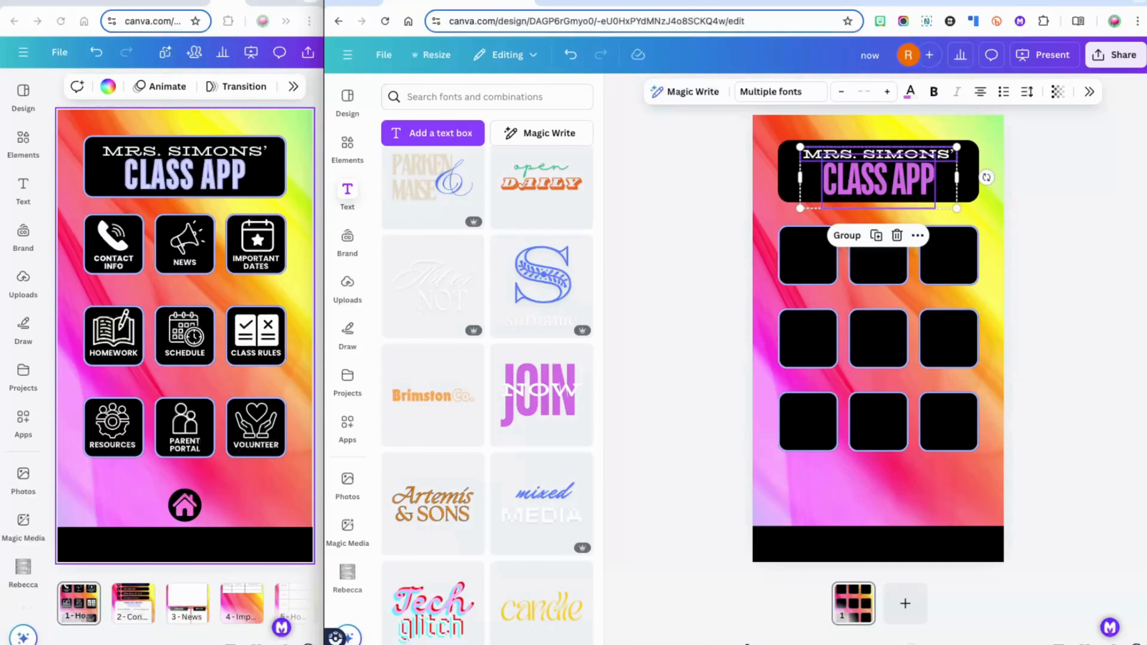
{"action": "left_click", "coordinate": [1084, 159]}
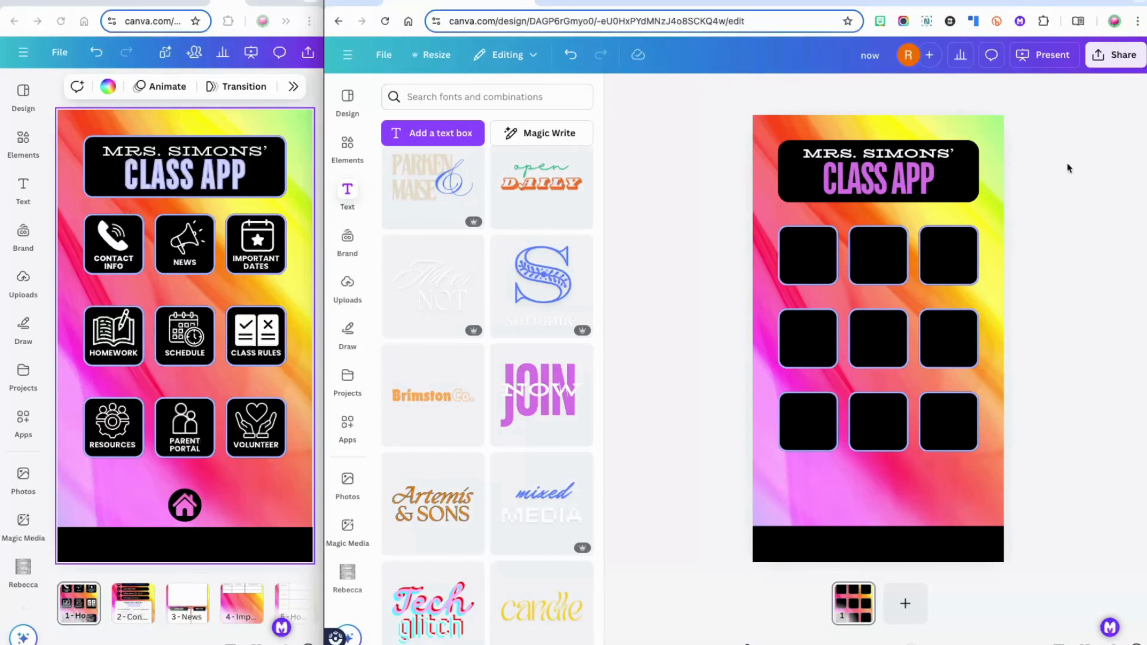
Colour CLASS APP #aab2fe and give it a Splice effect with offset 0
{"action": "left_click", "coordinate": [910, 192]}
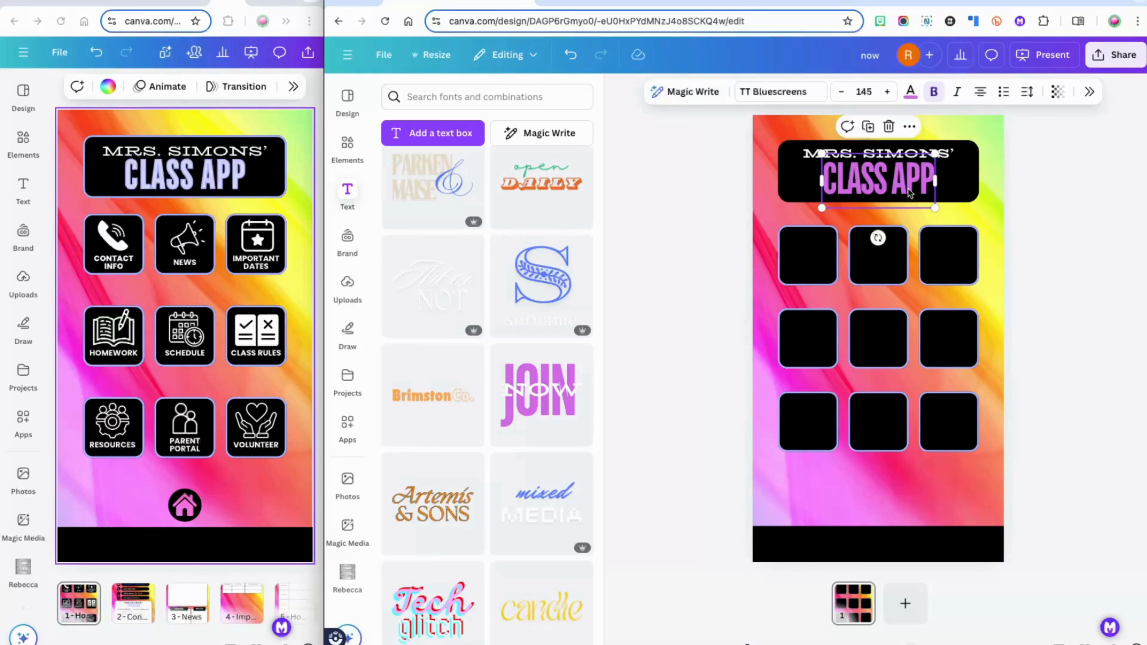
{"action": "left_click", "coordinate": [910, 93]}
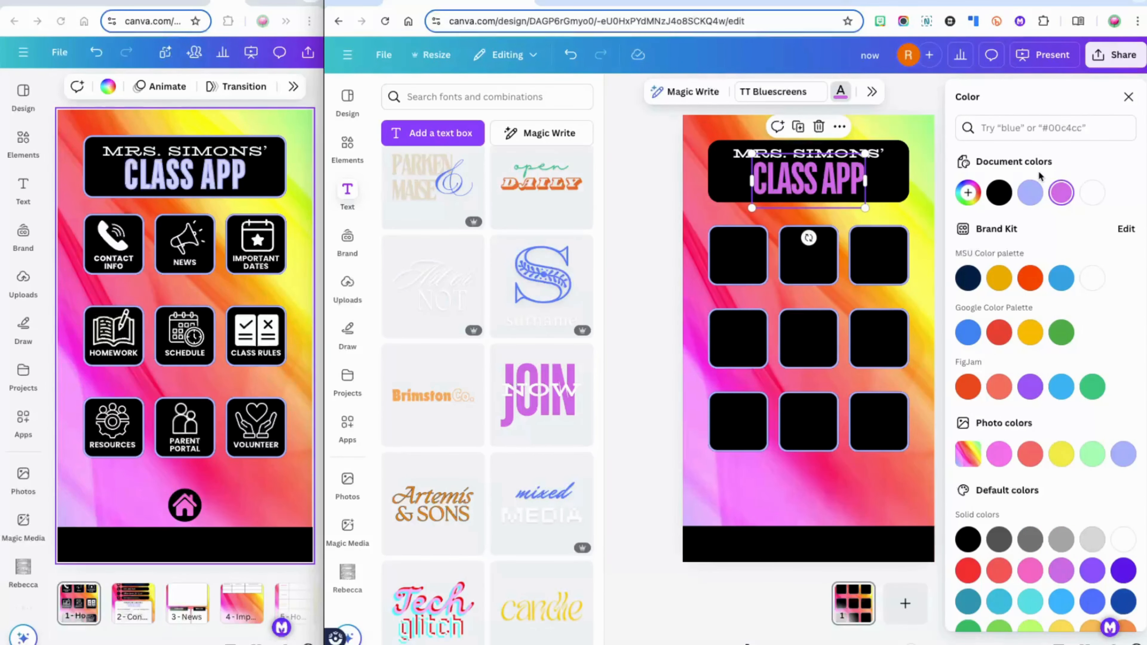
{"action": "left_click", "coordinate": [1031, 193]}
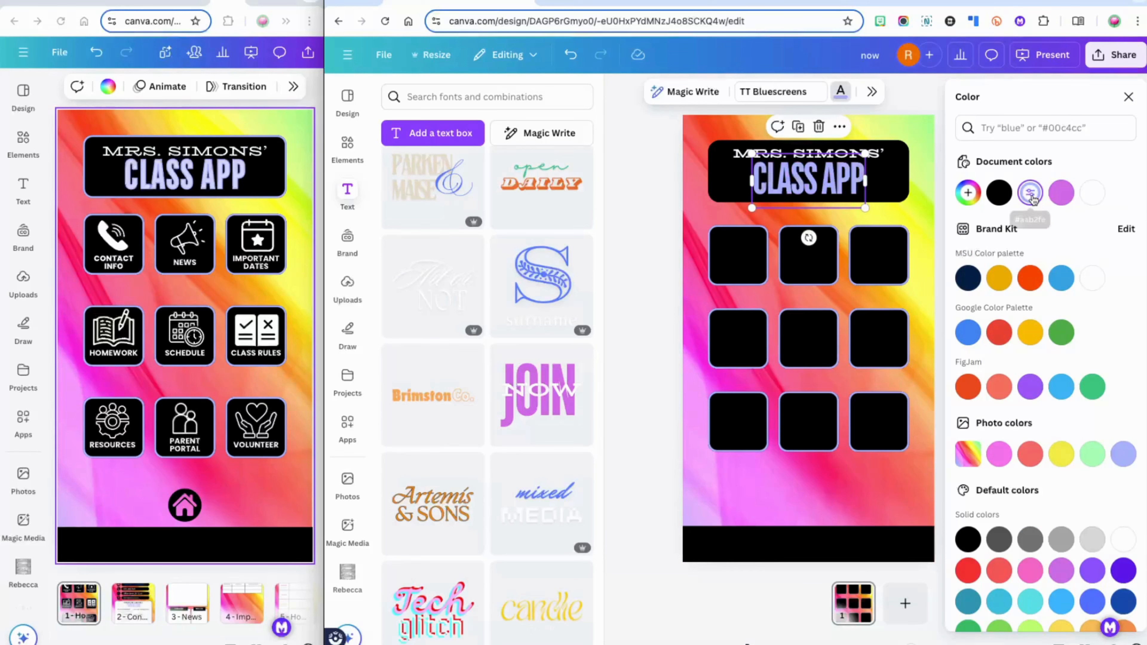
{"action": "left_click", "coordinate": [872, 92]}
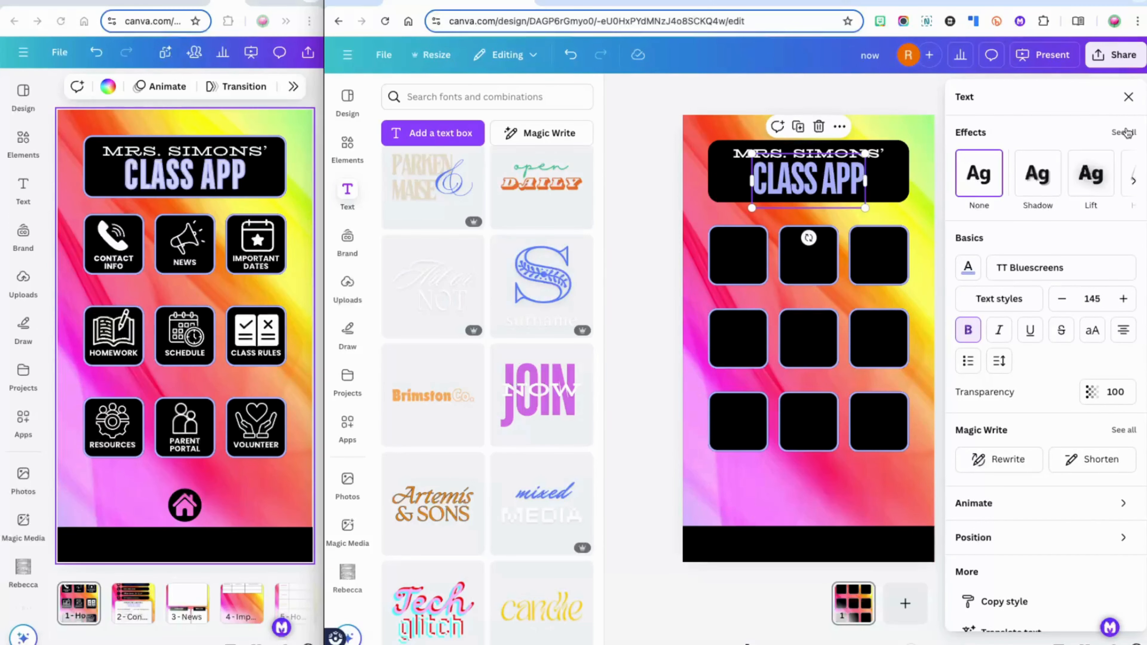
{"action": "left_click", "coordinate": [1124, 132]}
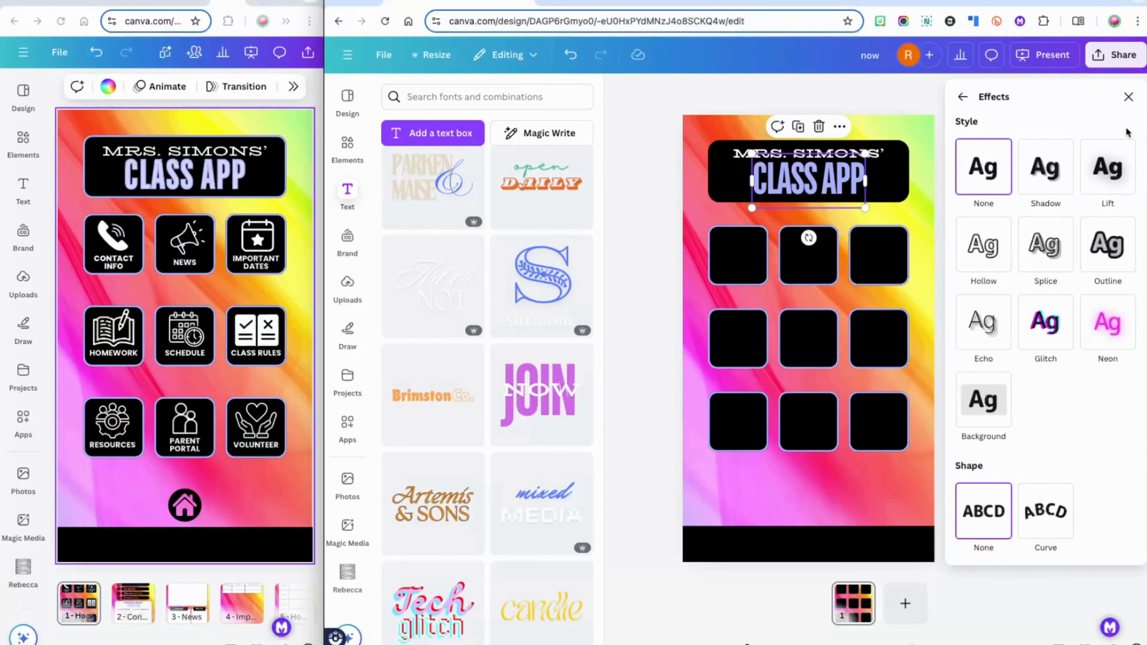
{"action": "left_click", "coordinate": [1047, 240]}
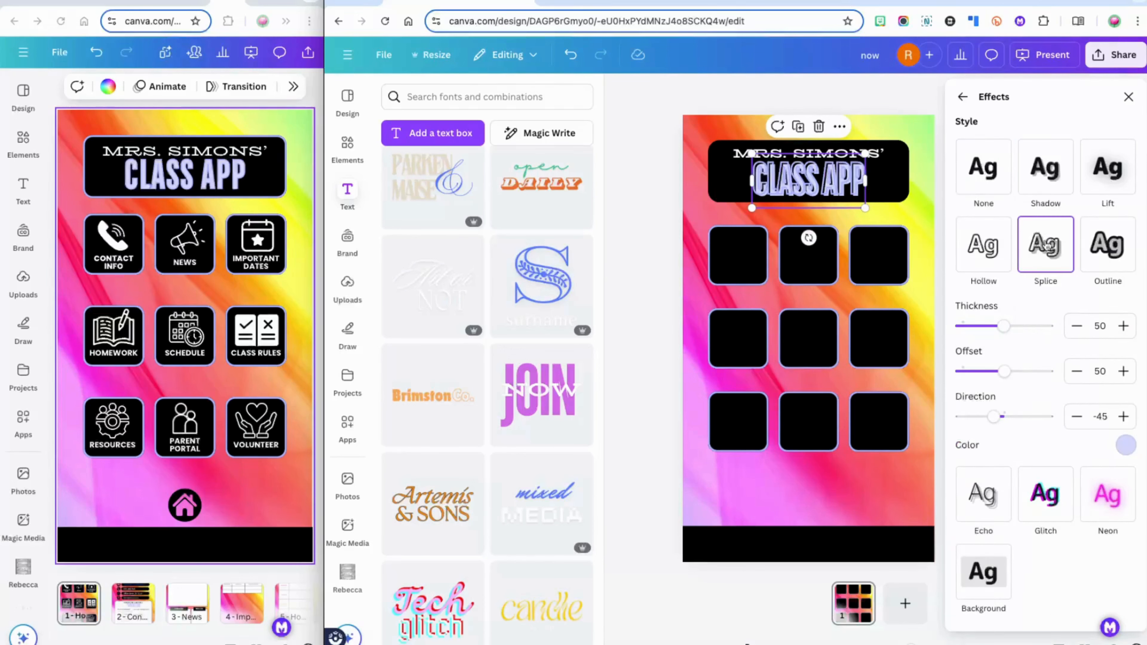
{"action": "left_click_drag", "start_coordinate": [1006, 380], "coordinate": [945, 382]}
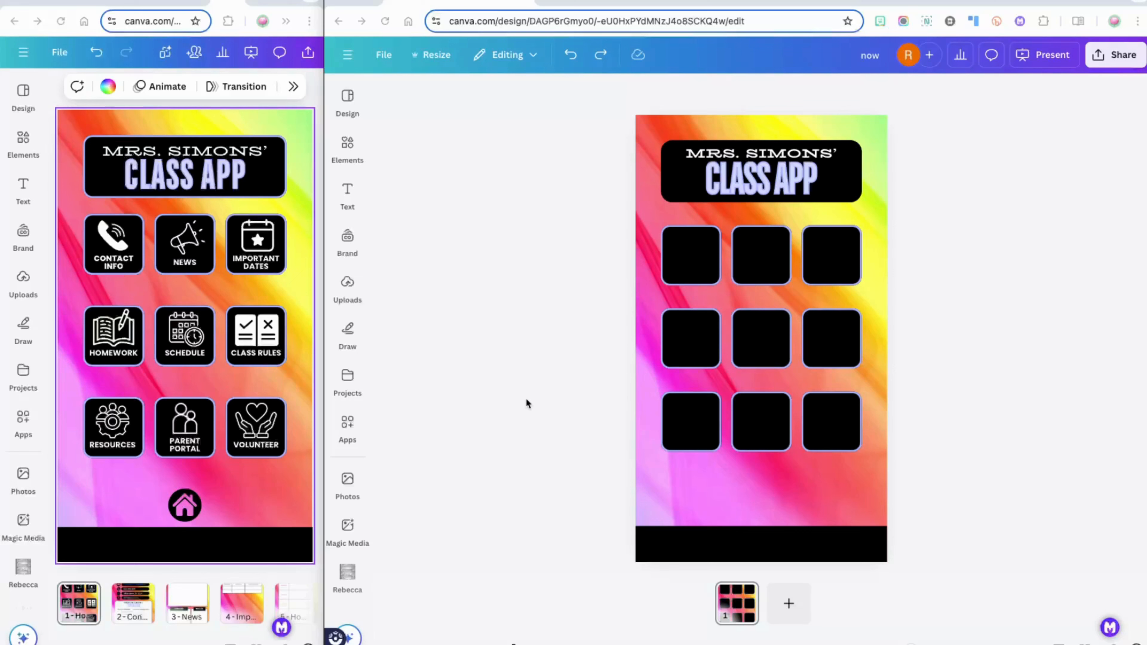
Add a new text box and set its font to Poppins ExtraBold
{"action": "left_click", "coordinate": [346, 190]}
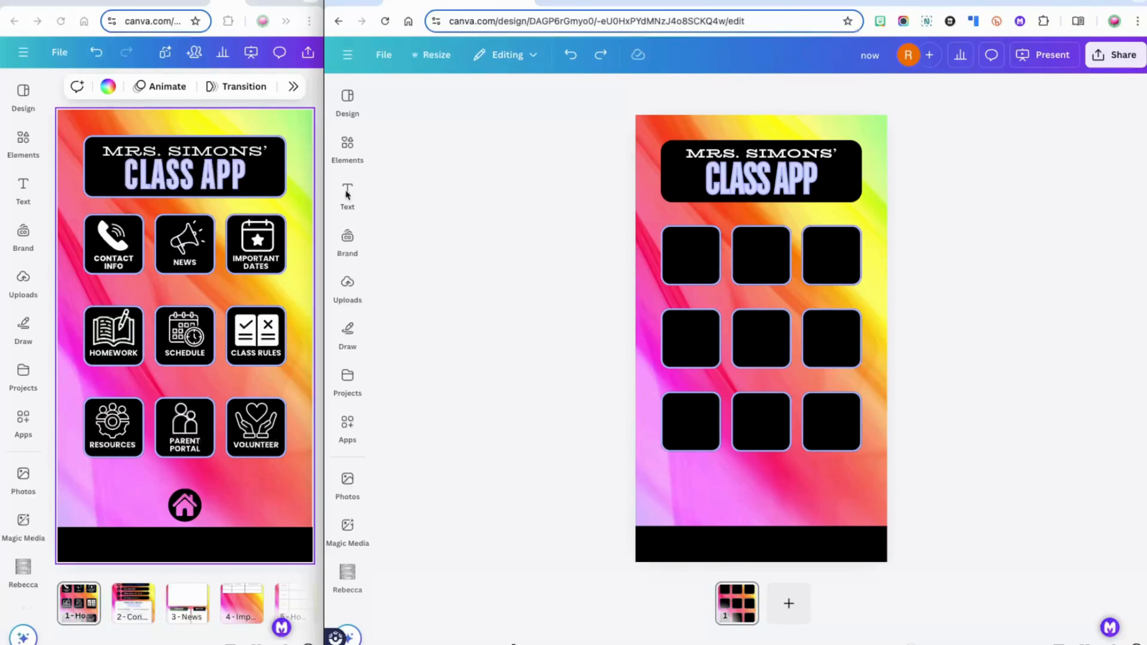
{"action": "left_click", "coordinate": [347, 193]}
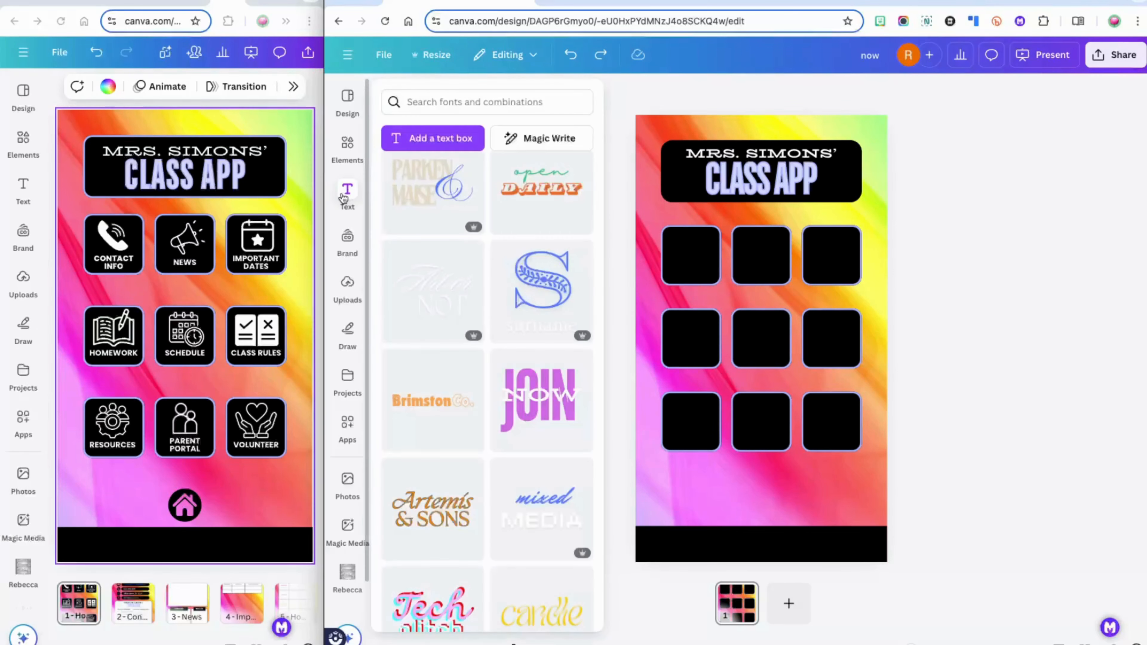
{"action": "left_click", "coordinate": [436, 141]}
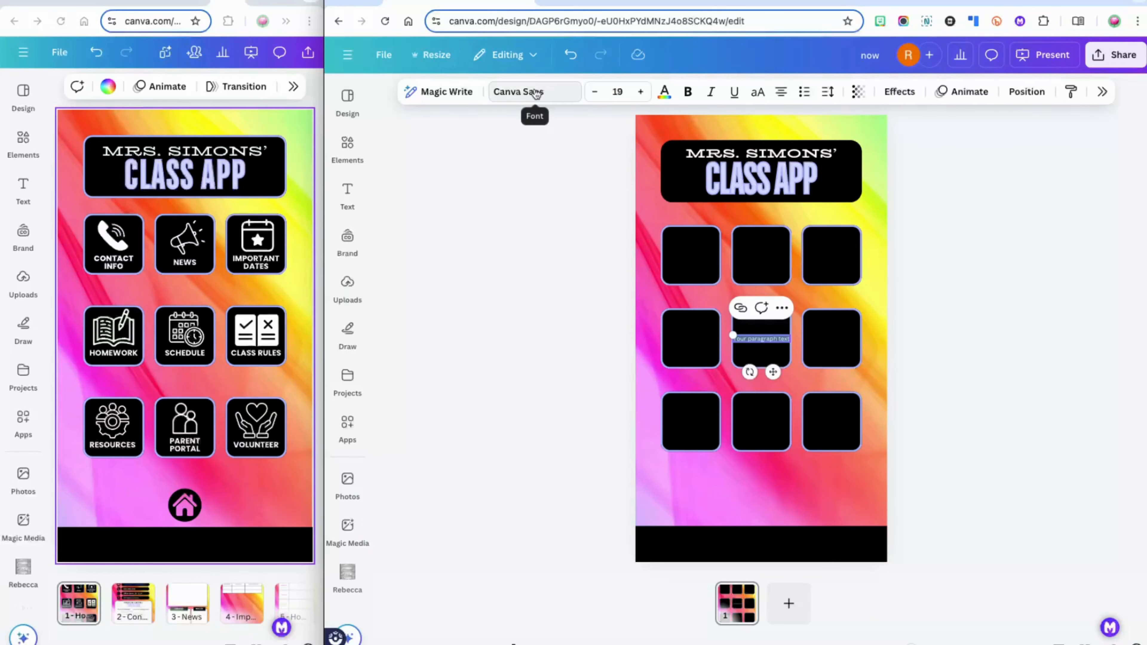
{"action": "left_click", "coordinate": [536, 92]}
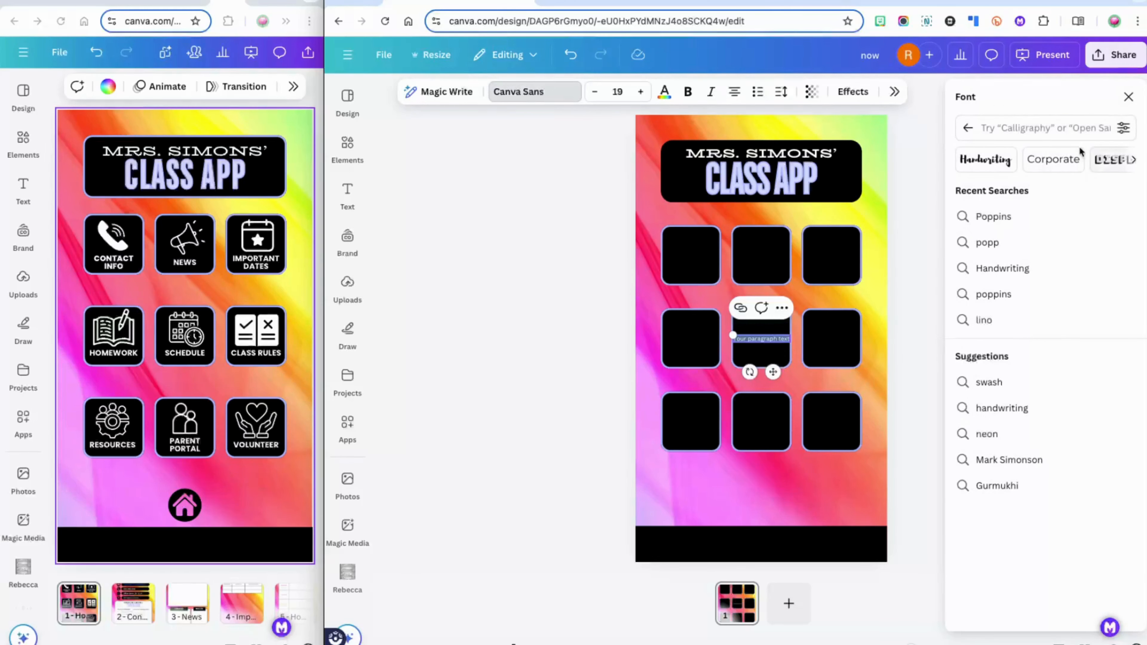
{"action": "left_click", "coordinate": [1056, 127]}
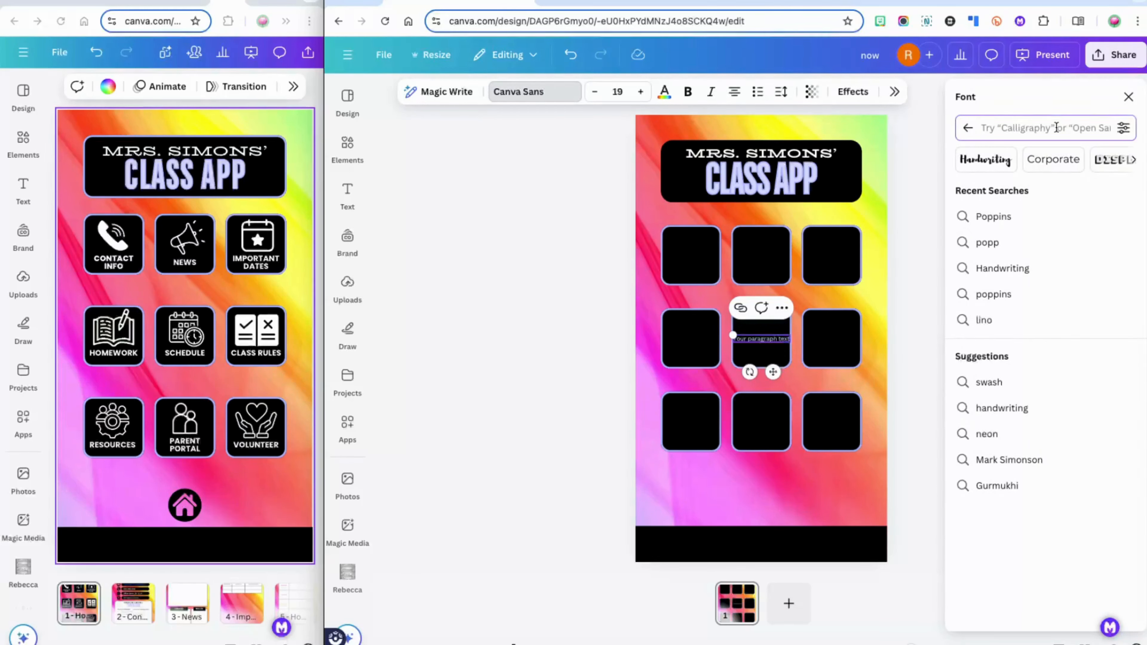
{"action": "type", "text": "poppins"}
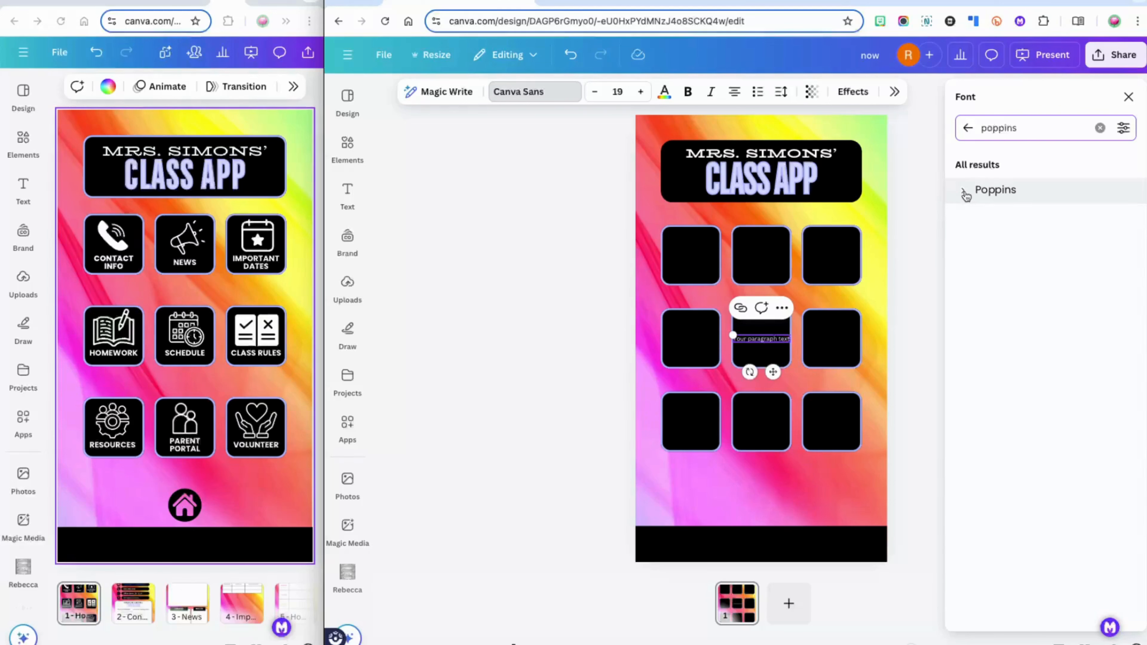
{"action": "left_click", "coordinate": [964, 193]}
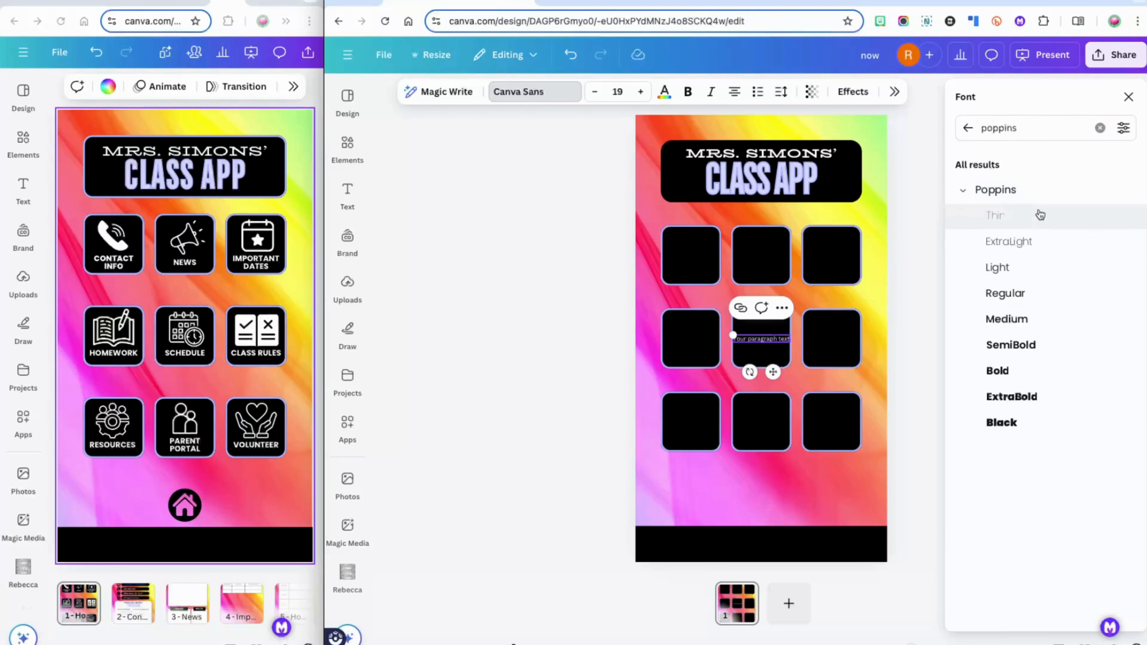
{"action": "left_click", "coordinate": [1047, 411]}
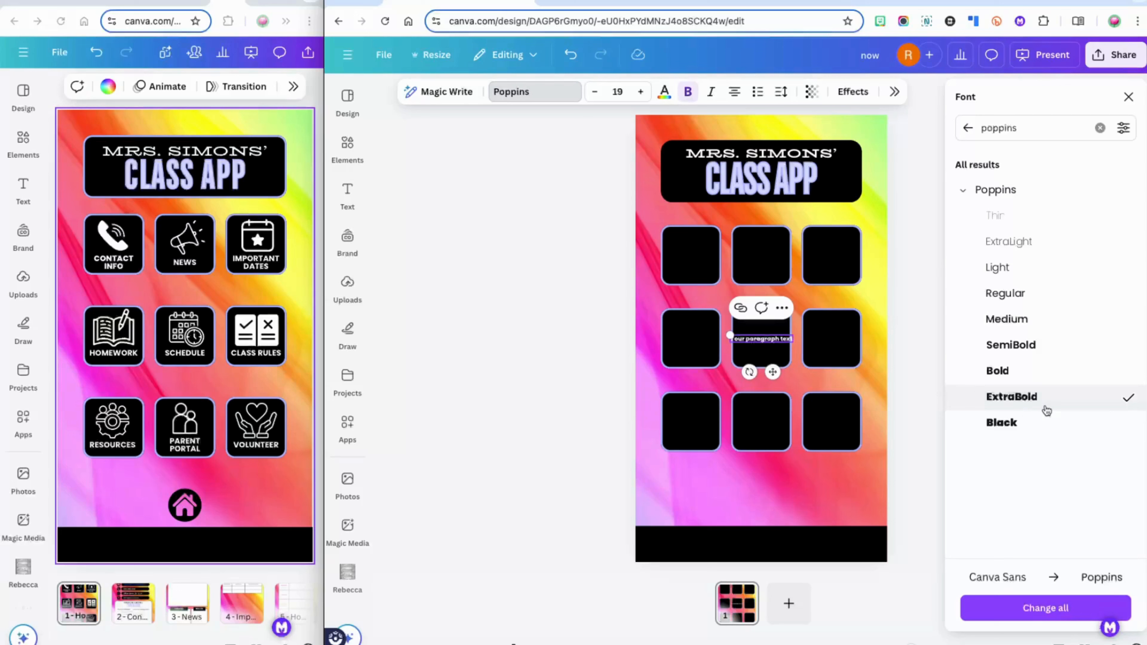
{"action": "left_click", "coordinate": [1129, 97]}
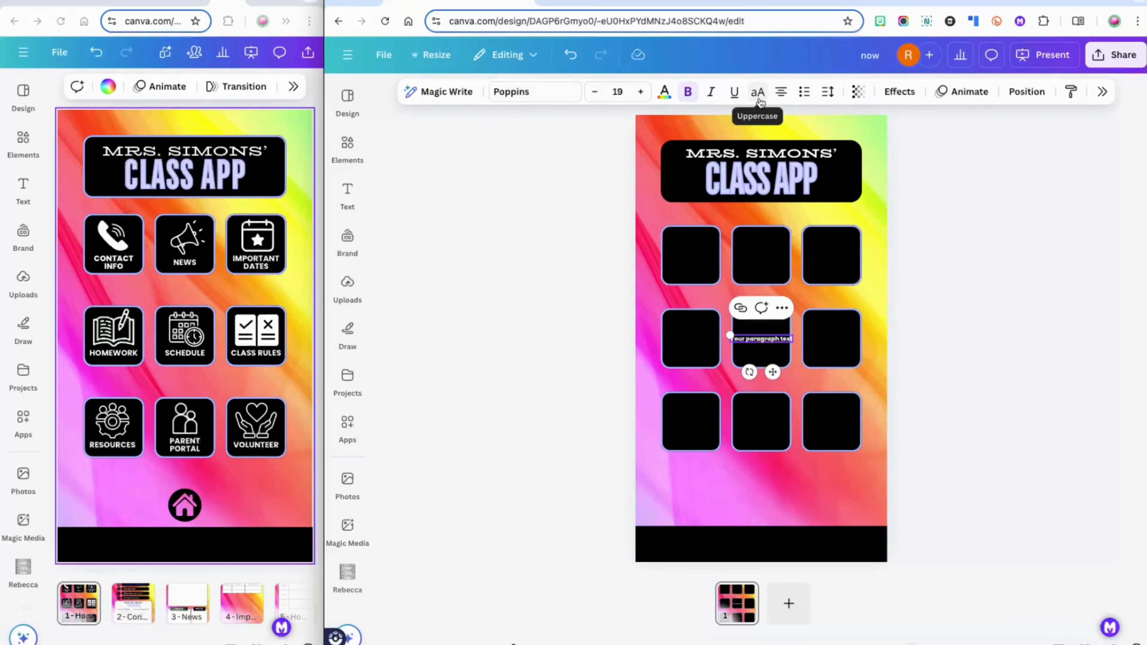
Make the text box all uppercase at font size 25
{"action": "left_click", "coordinate": [758, 94]}
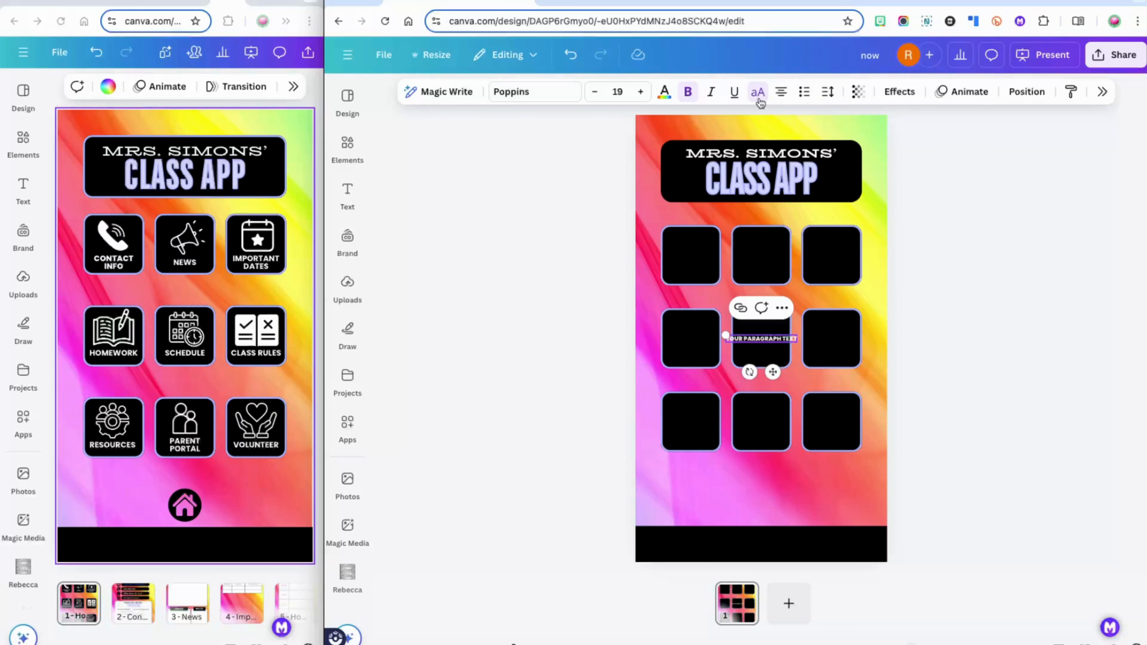
{"action": "left_click", "coordinate": [618, 92]}
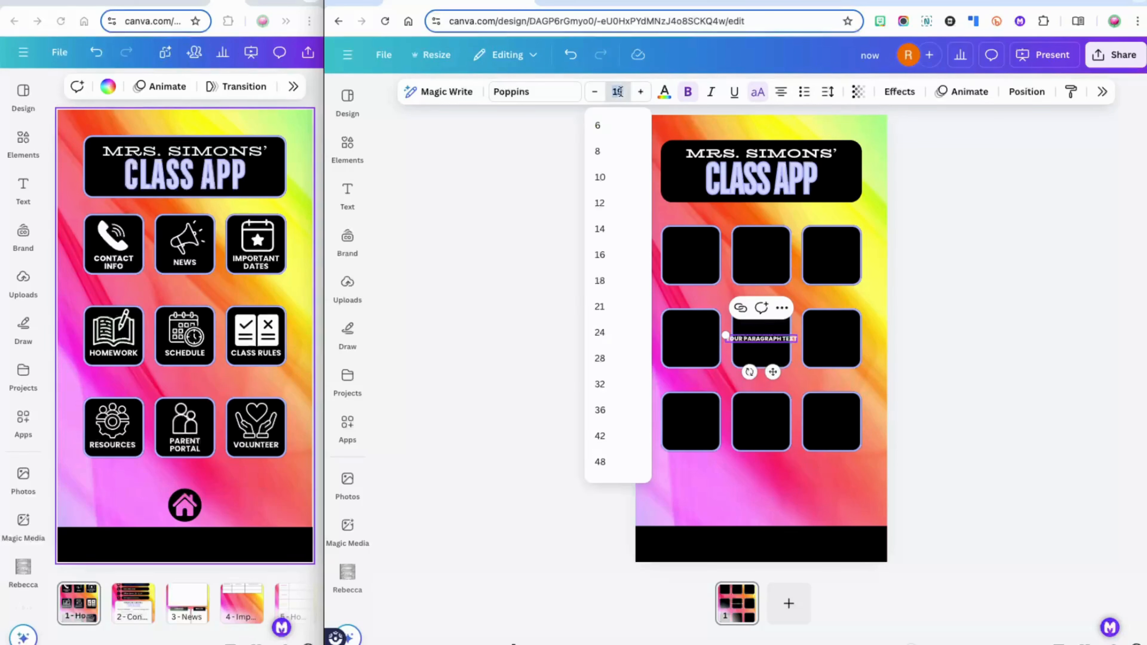
{"action": "type", "text": "25"}
{"action": "key", "text": "Return"}
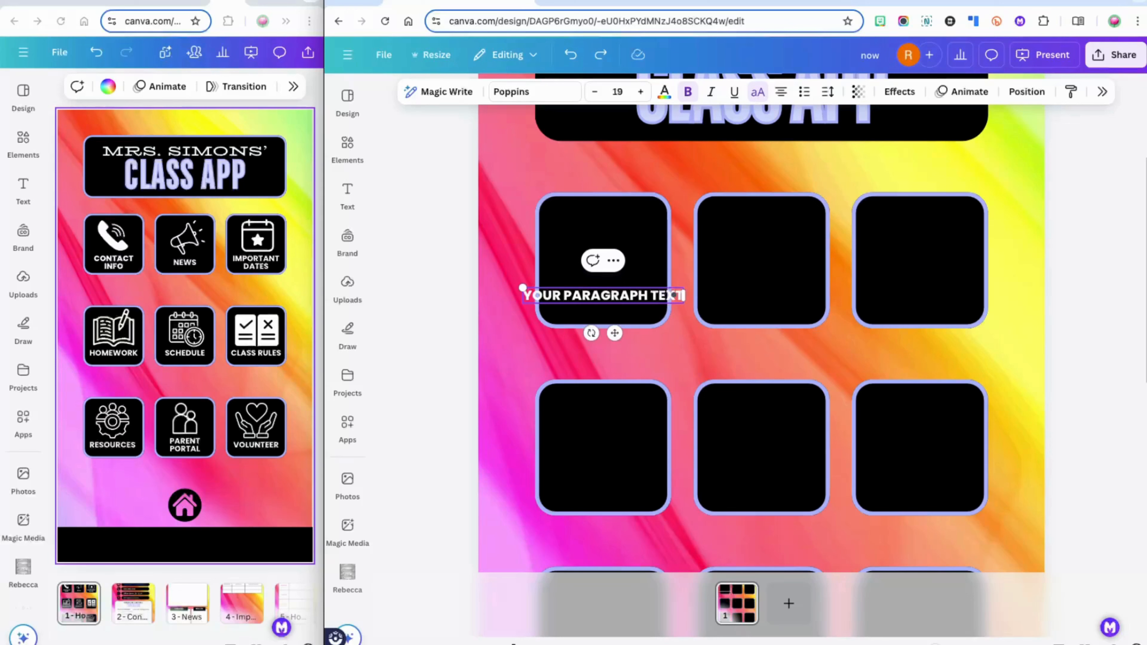
Replace the placeholder with CONTACT INFO split over two lines at 1.05 line spacing
{"action": "double_click", "coordinate": [612, 295]}
{"action": "type", "text": "CONTACT"}
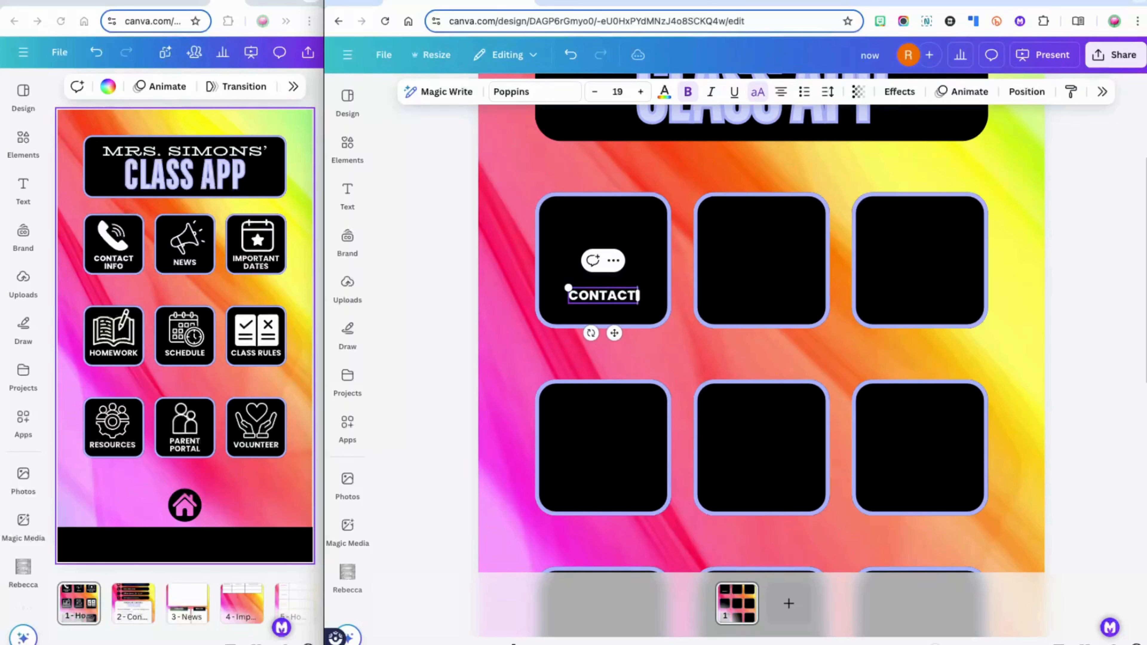
{"action": "type", "text": " INFO"}
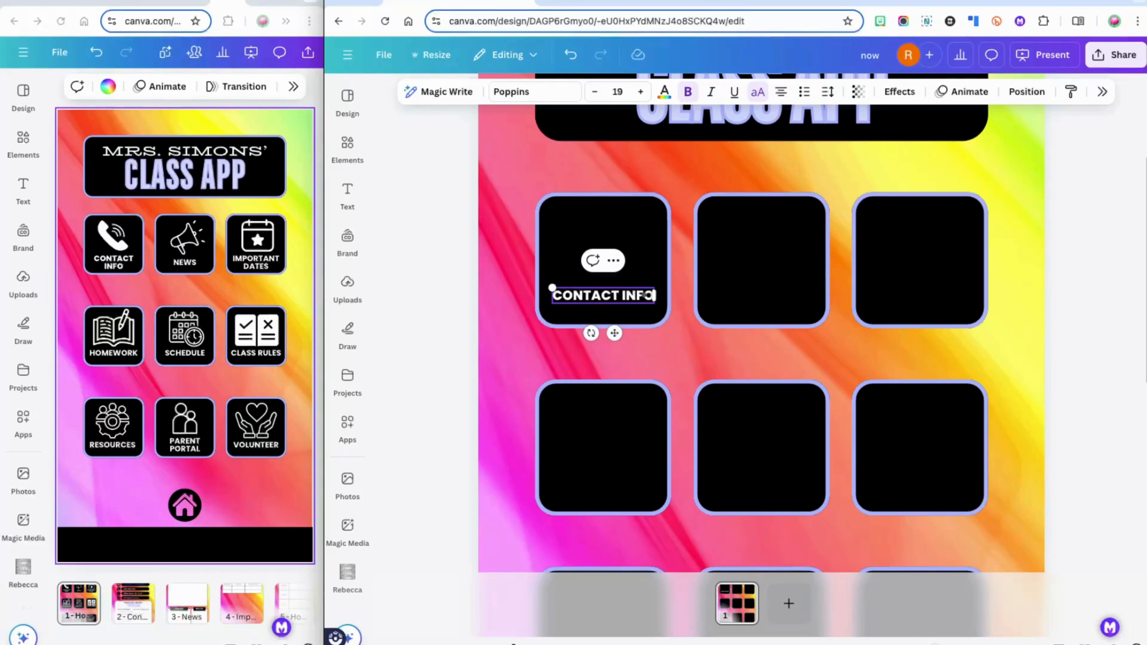
{"action": "left_click", "coordinate": [622, 295]}
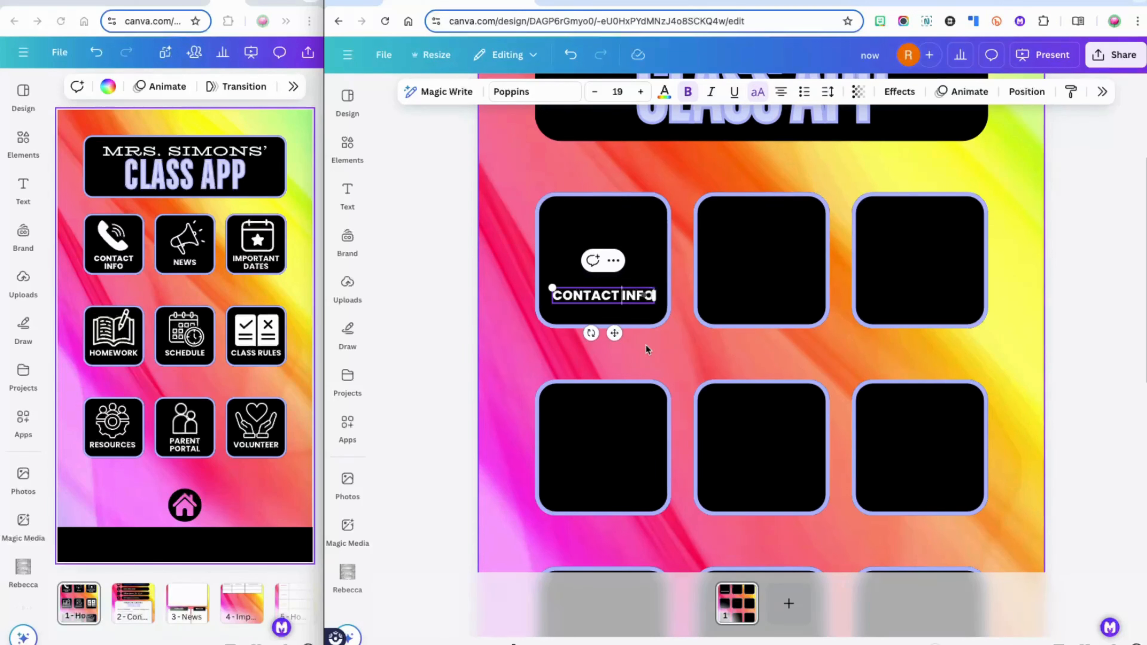
{"action": "key", "text": "Return"}
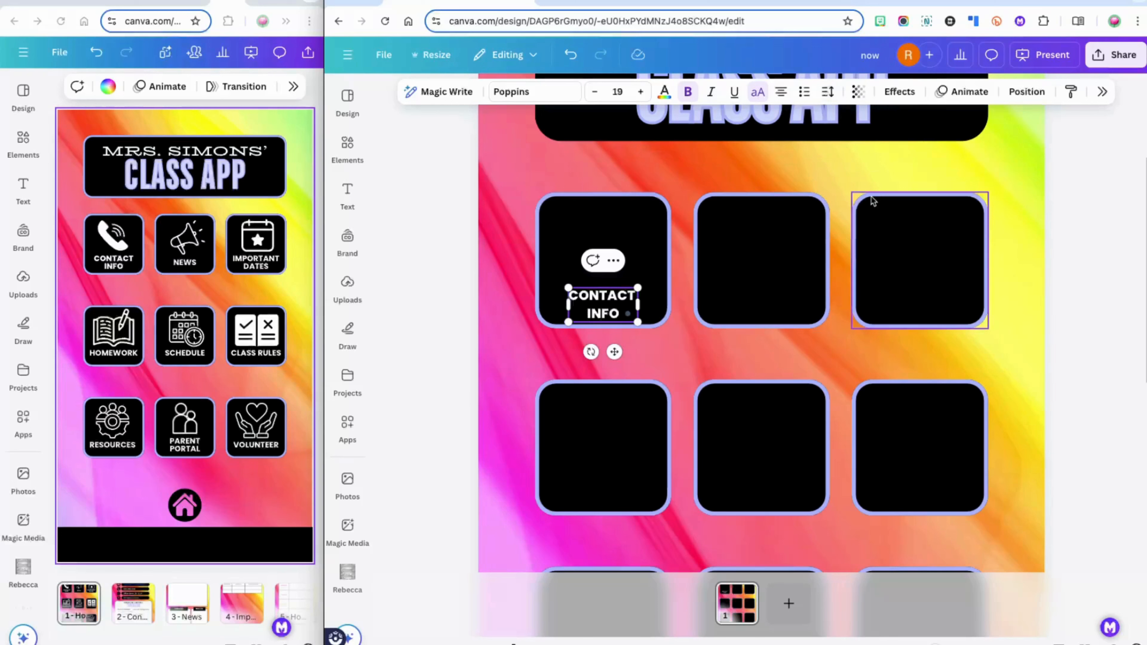
{"action": "left_click", "coordinate": [828, 92]}
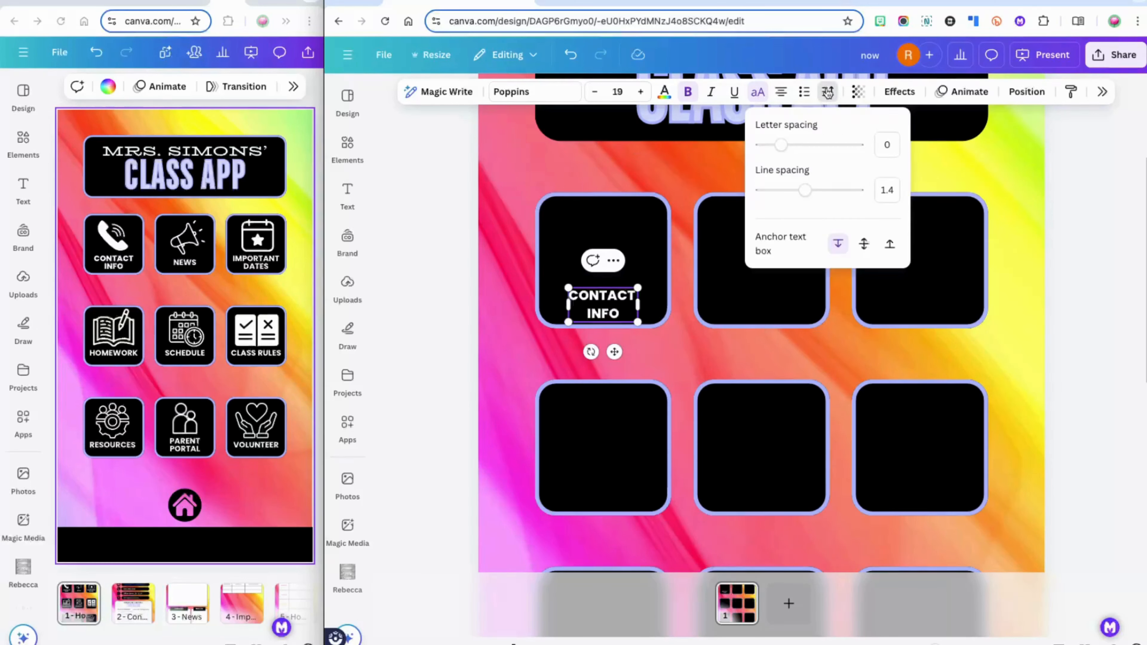
{"action": "left_click", "coordinate": [887, 190]}
{"action": "type", "text": "1.05"}
{"action": "key", "text": "Return"}
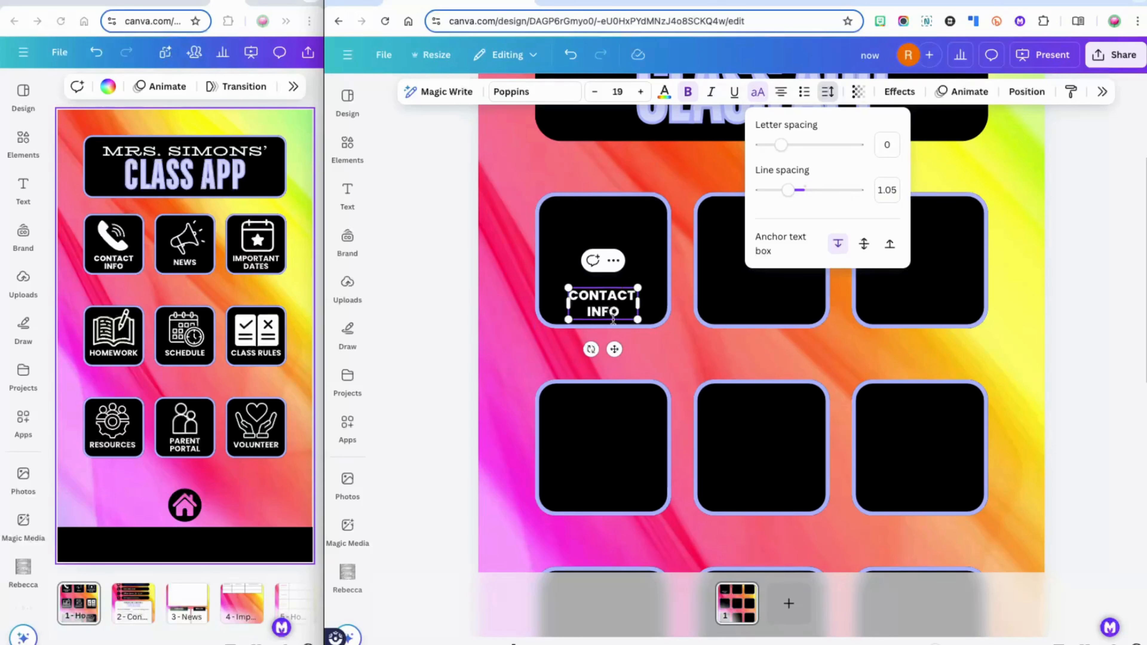
{"action": "left_click", "coordinate": [618, 306]}
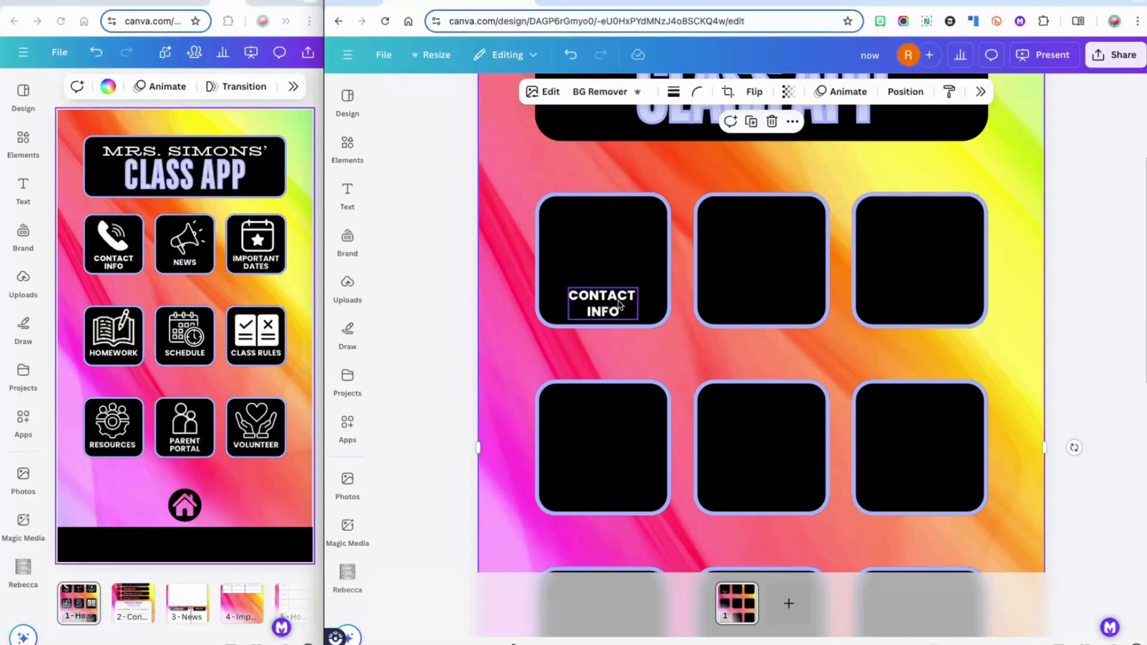
Centre the CONTACT INFO label in the first tile and duplicate it
{"action": "left_click", "coordinate": [619, 306]}
{"action": "left_click_drag", "start_coordinate": [619, 305], "coordinate": [619, 300]}
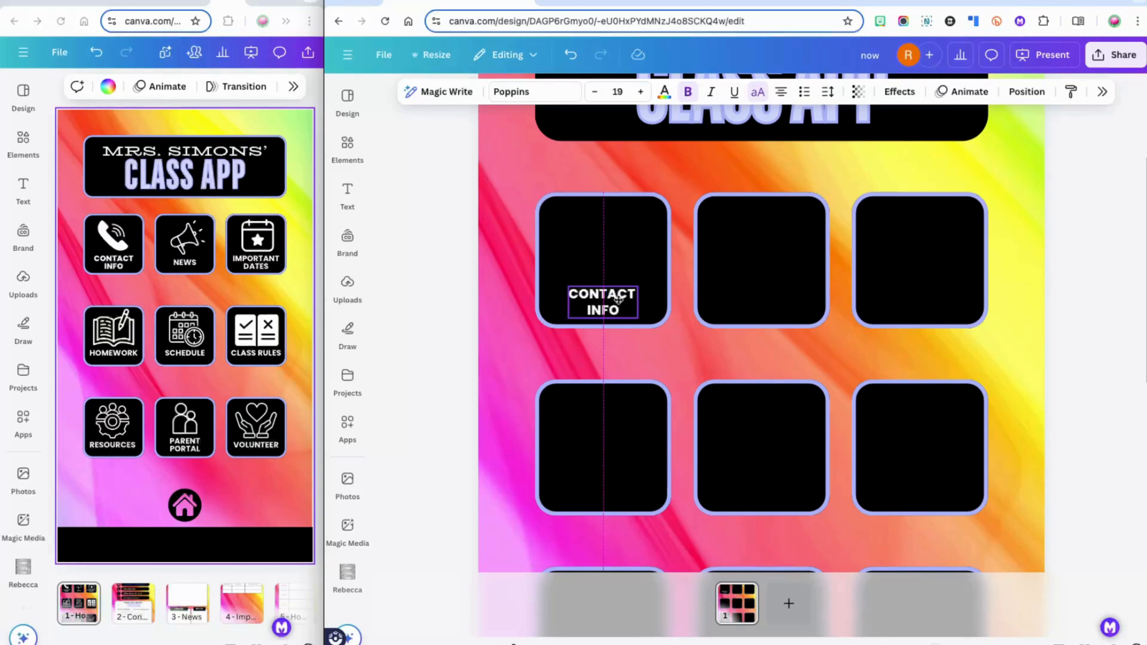
{"action": "left_click_drag", "start_coordinate": [618, 300], "coordinate": [618, 298]}
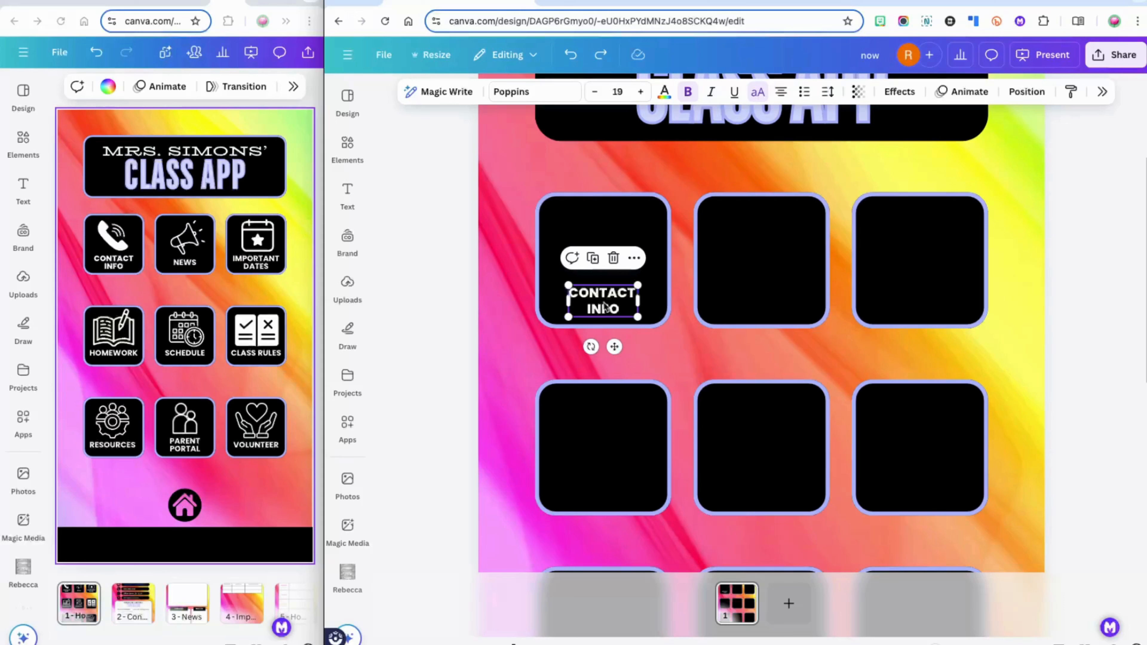
{"action": "key", "text": "ctrl+d"}
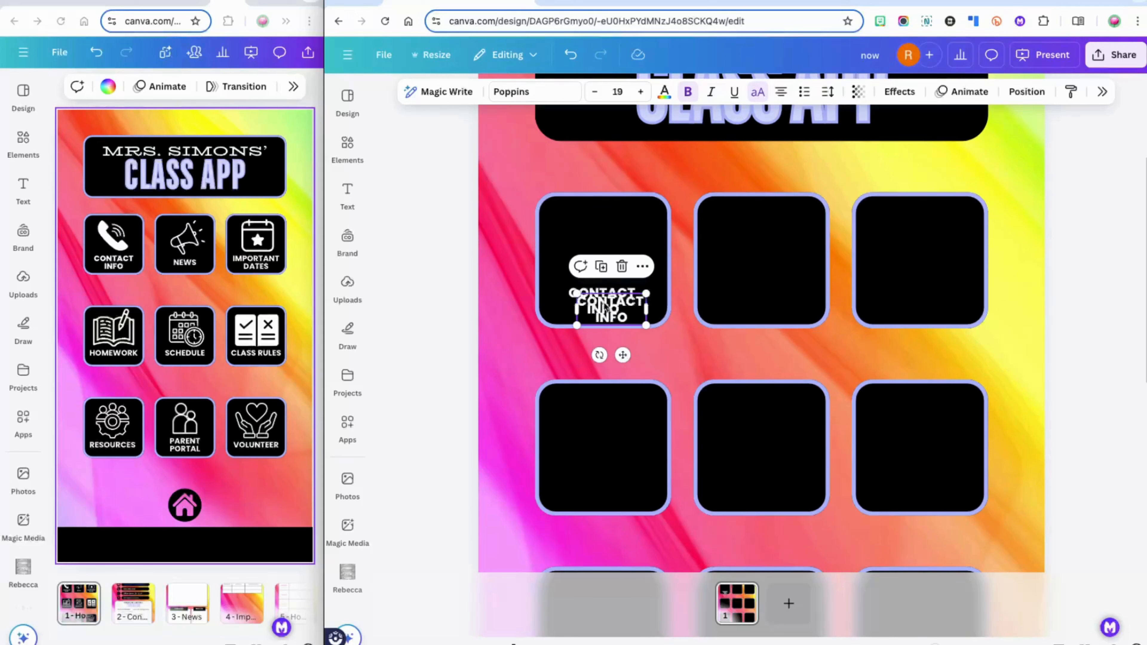
Retype the copied label as NEWS and centre it in the second tile
{"action": "left_click_drag", "start_coordinate": [607, 308], "coordinate": [666, 342]}
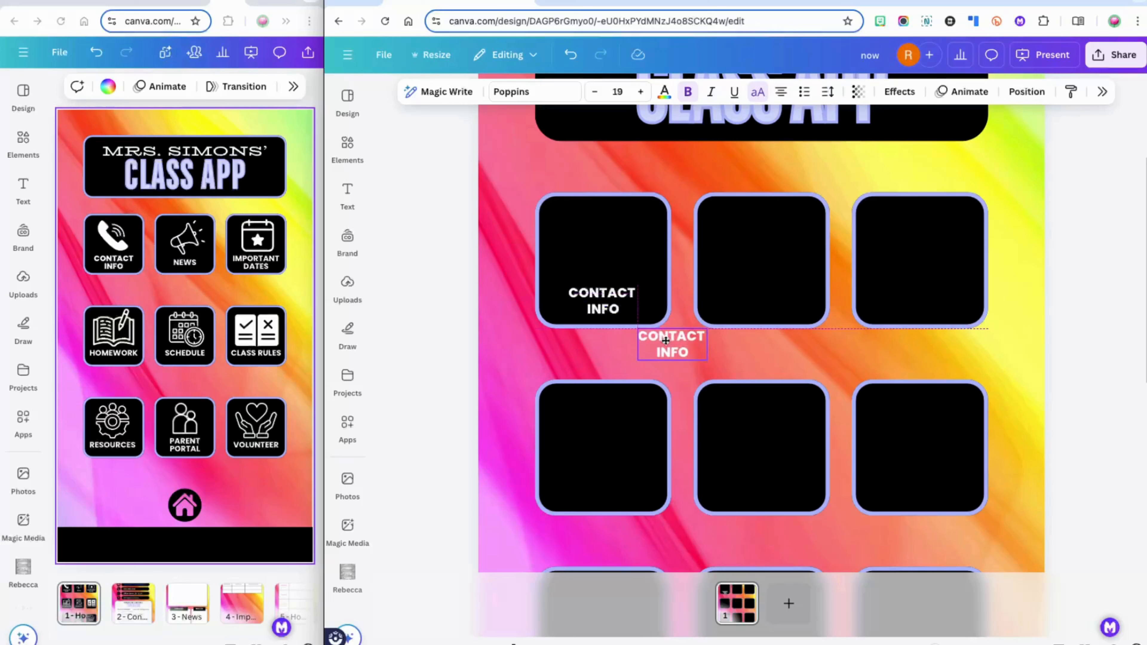
{"action": "double_click", "coordinate": [665, 341]}
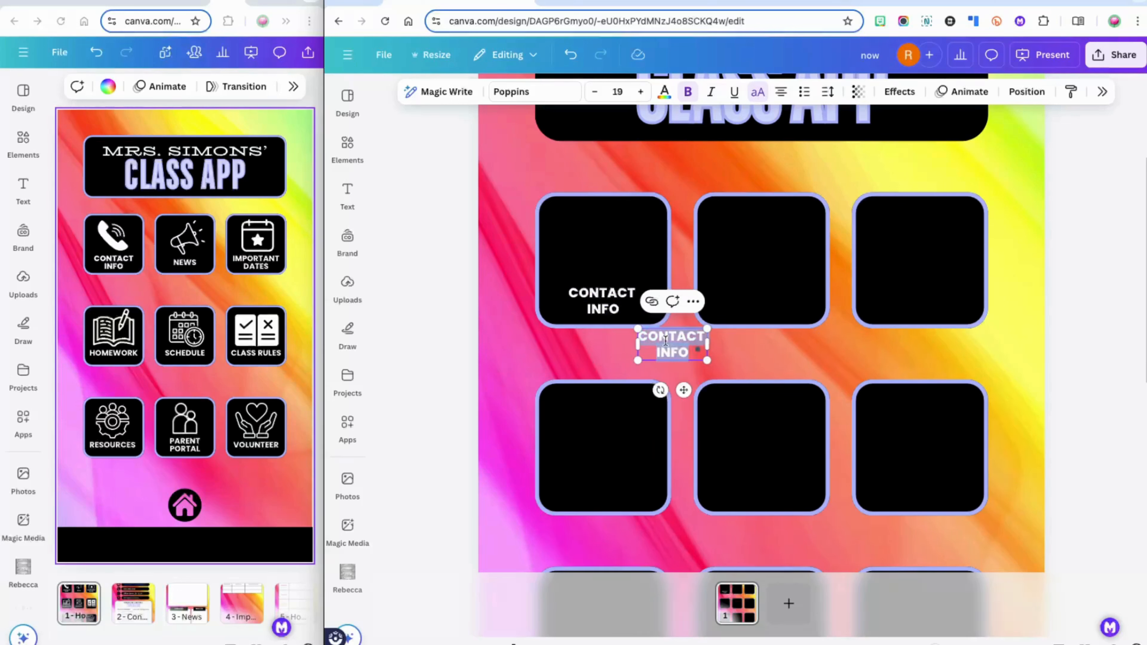
{"action": "type", "text": "NEWS"}
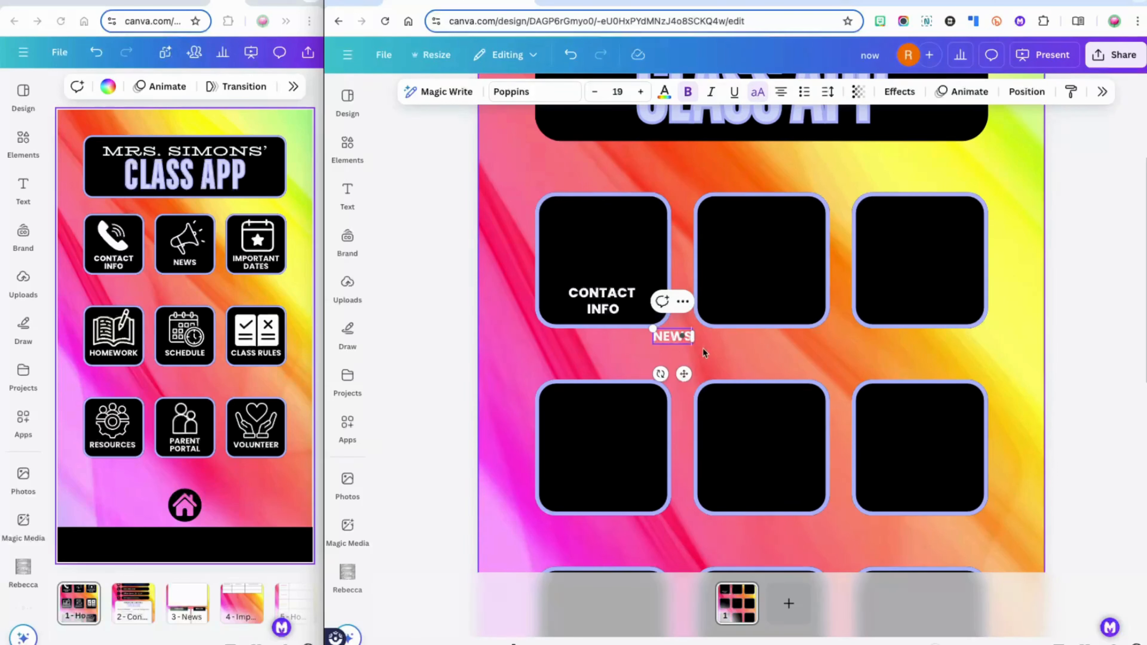
{"action": "left_click", "coordinate": [704, 364]}
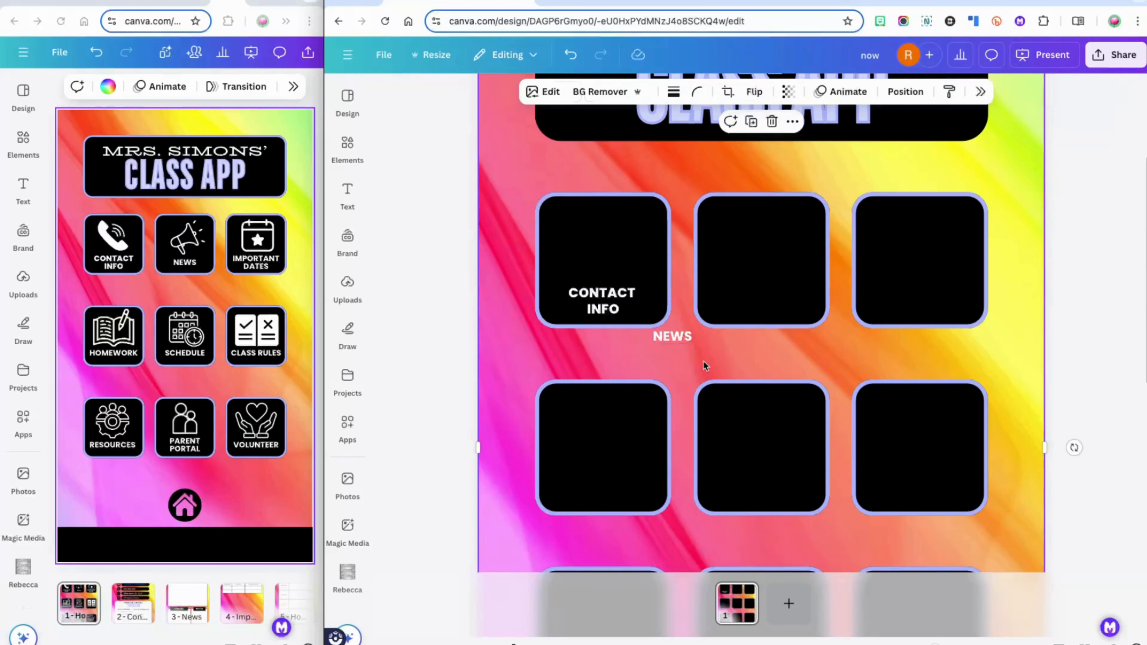
{"action": "left_click", "coordinate": [673, 337]}
{"action": "left_click_drag", "start_coordinate": [673, 337], "coordinate": [762, 302]}
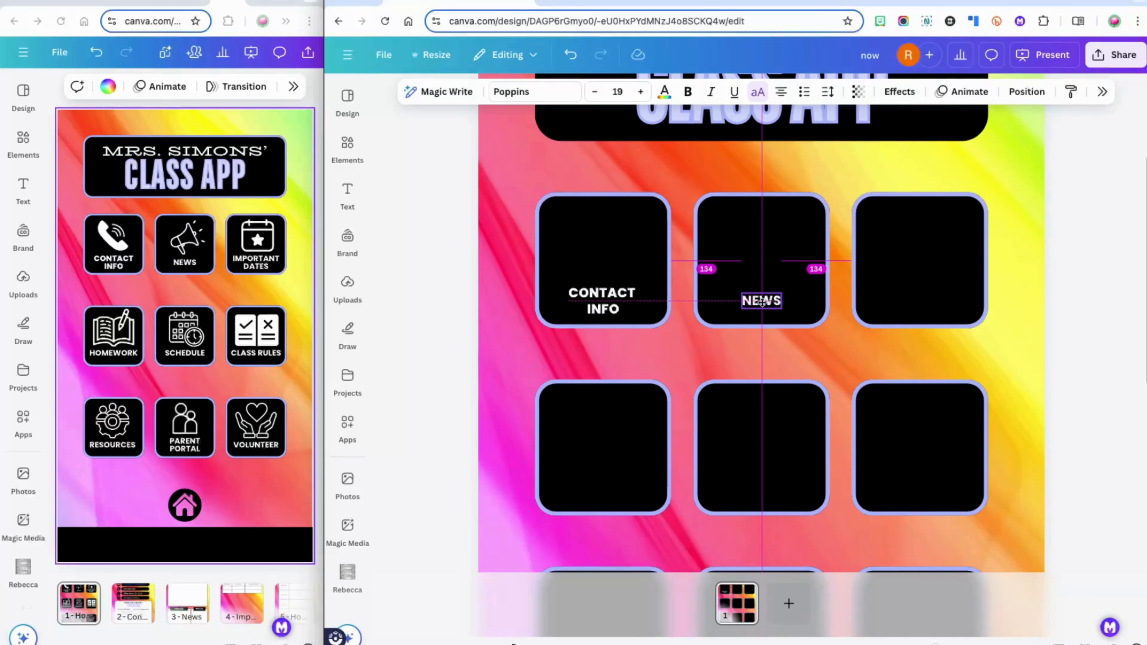
{"action": "left_click_drag", "start_coordinate": [761, 302], "coordinate": [762, 306]}
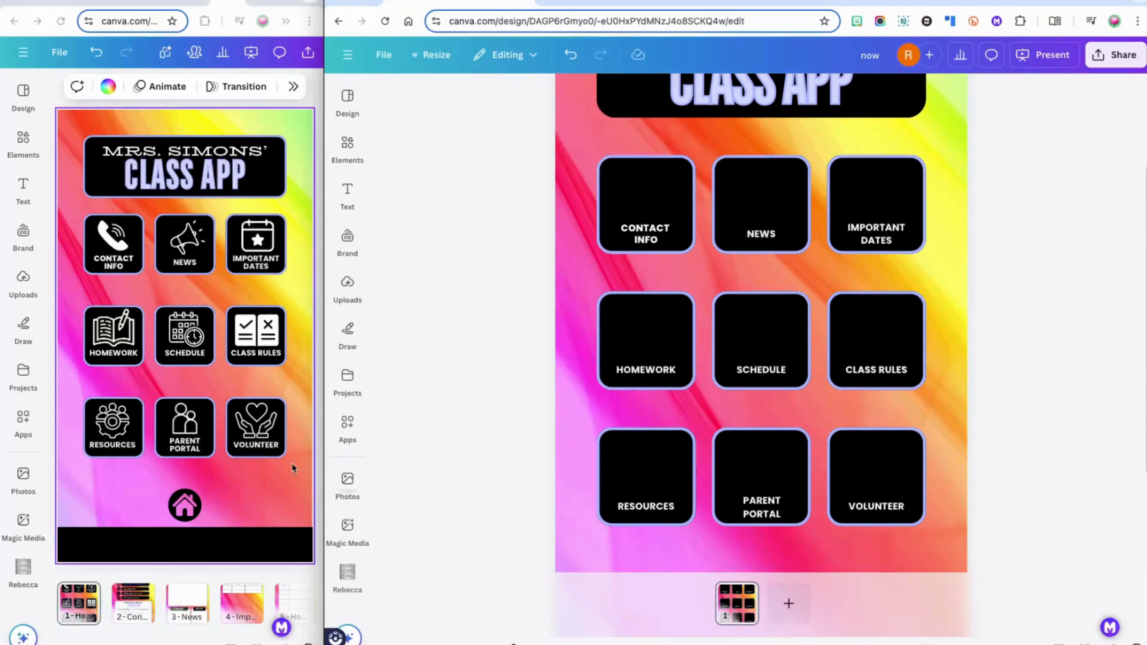
{"action": "left_click", "coordinate": [347, 150]}
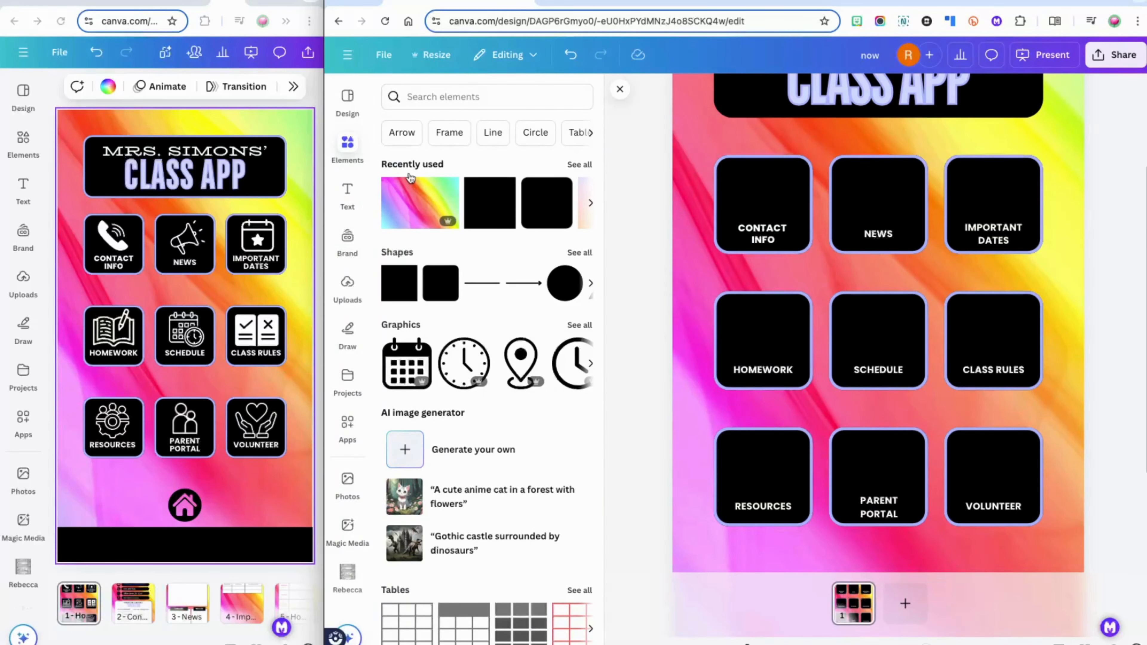
Search elements for 'contact icon' and add a phone graphic from the Graphics results
{"action": "left_click", "coordinate": [439, 99]}
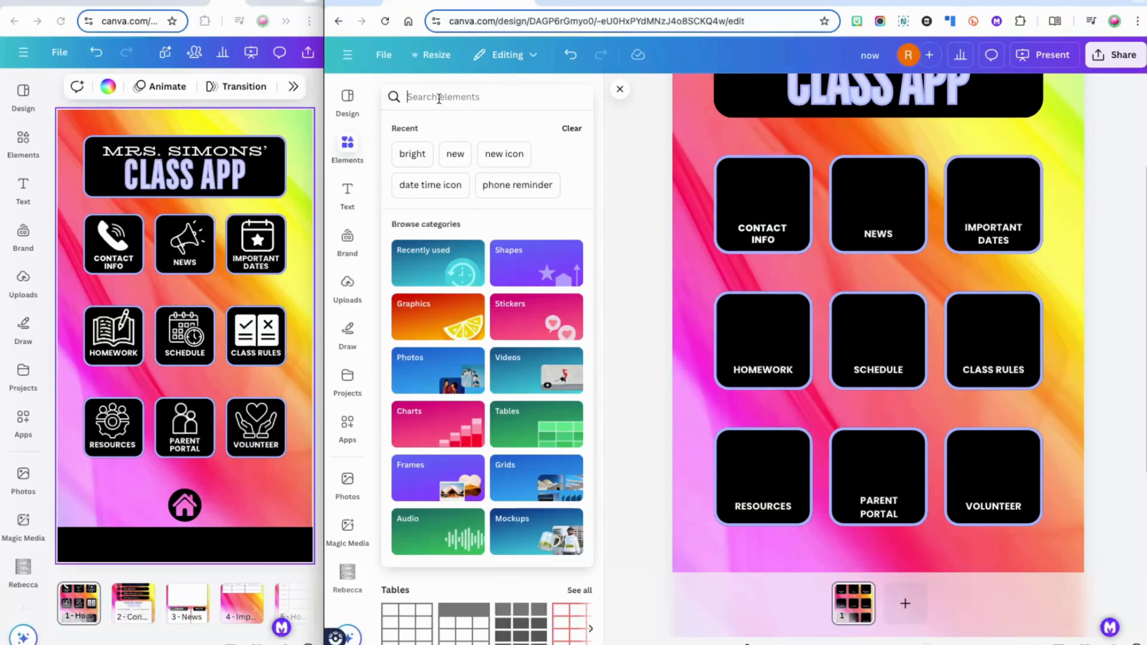
{"action": "type", "text": "con"}
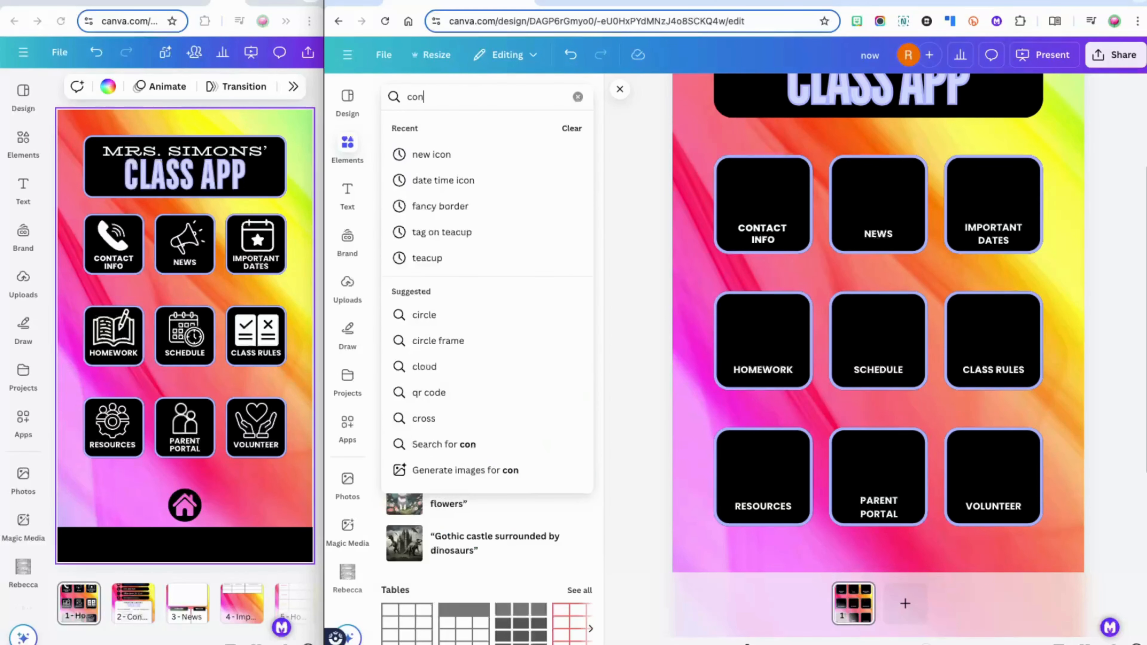
{"action": "type", "text": "tact icon"}
{"action": "key", "text": "Return"}
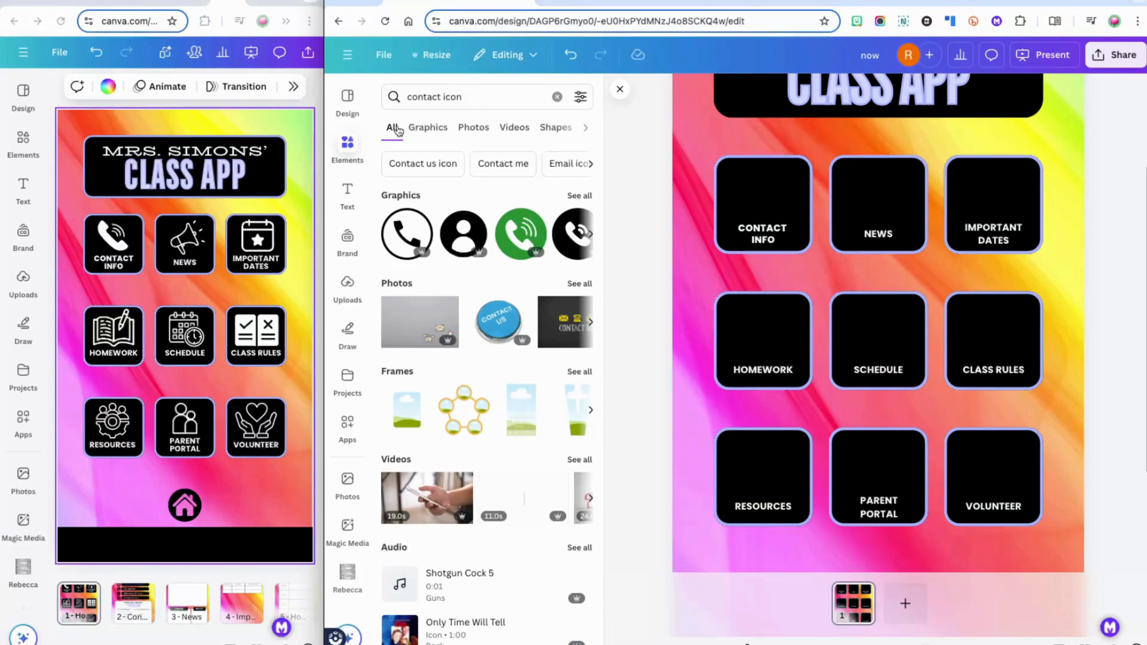
{"action": "left_click", "coordinate": [583, 196]}
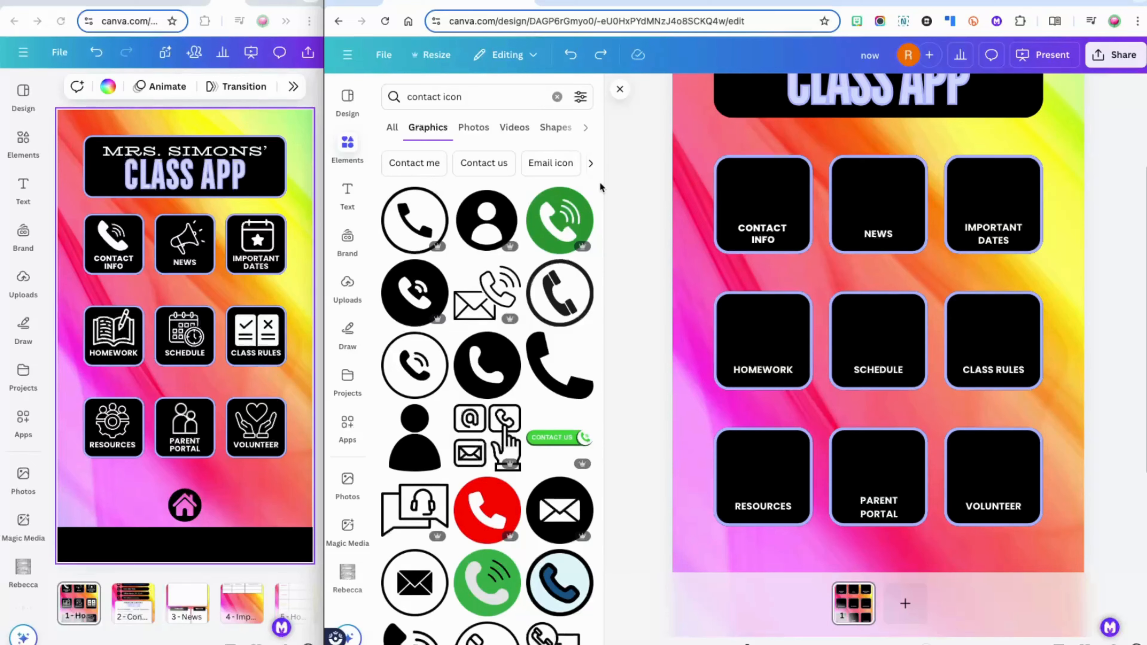
{"action": "scroll", "coordinate": [600, 182], "scroll_direction": "down", "scroll_amount": 5}
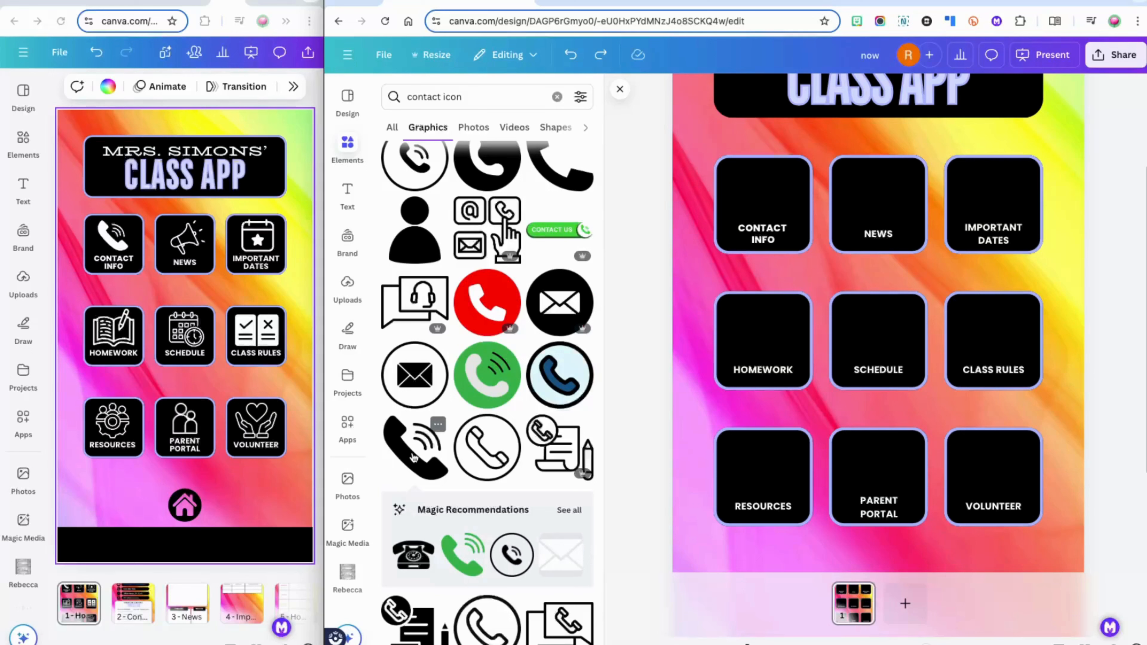
{"action": "left_click", "coordinate": [414, 458]}
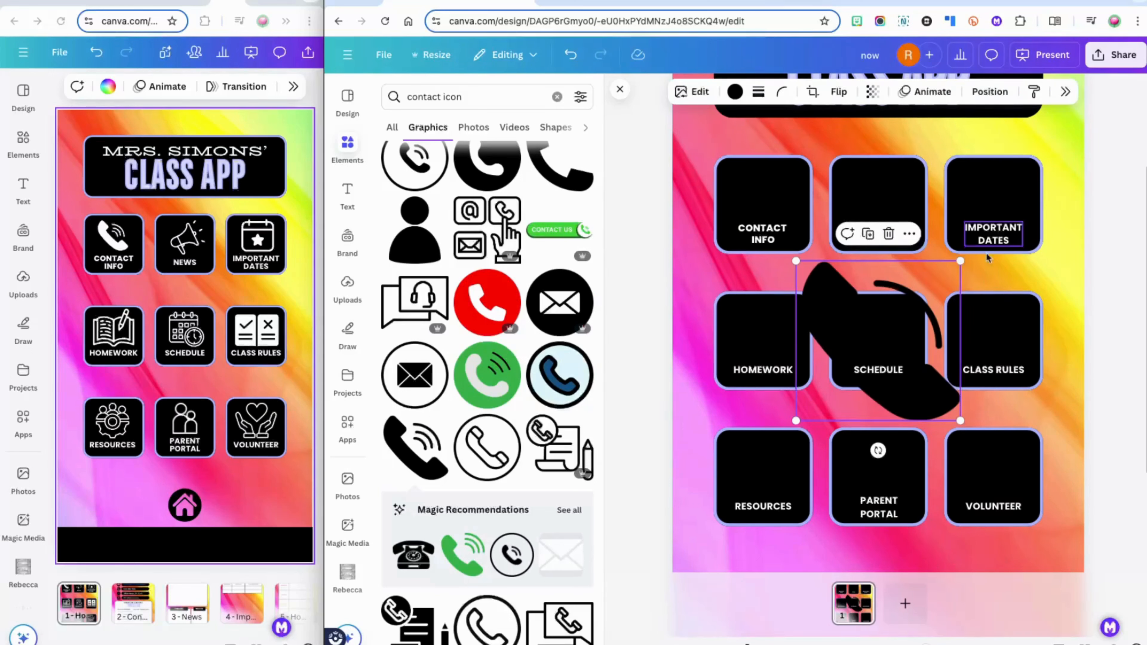
Make the phone graphic white and shrink it above CONTACT INFO in the first tile
{"action": "left_click", "coordinate": [735, 100]}
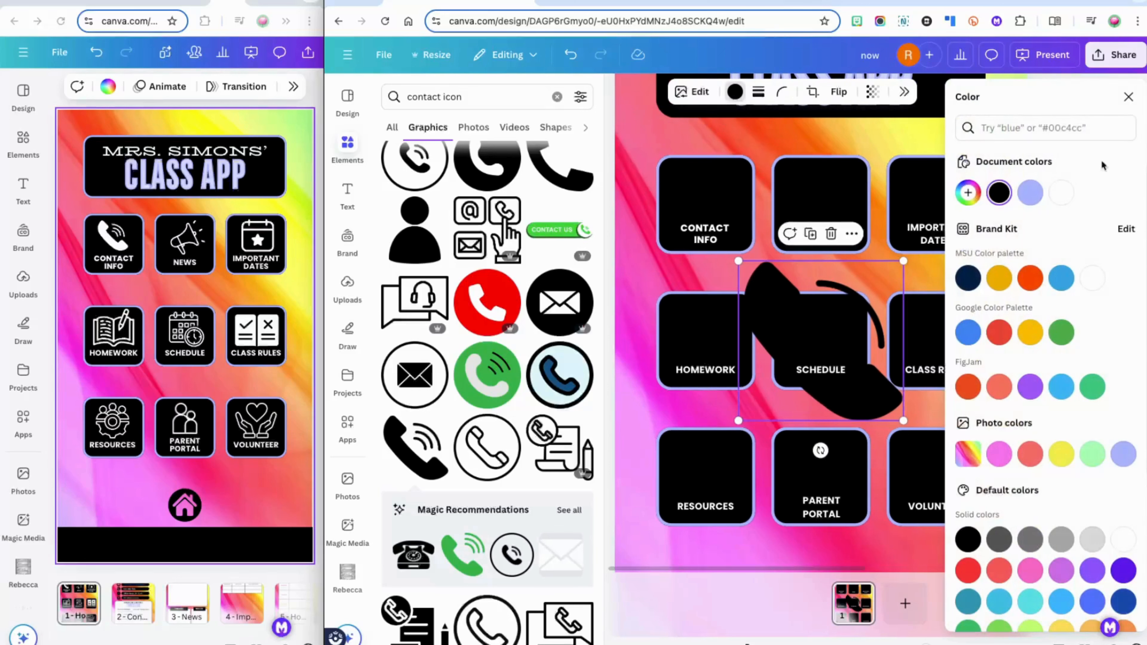
{"action": "left_click", "coordinate": [1062, 192]}
{"action": "left_click", "coordinate": [1128, 97]}
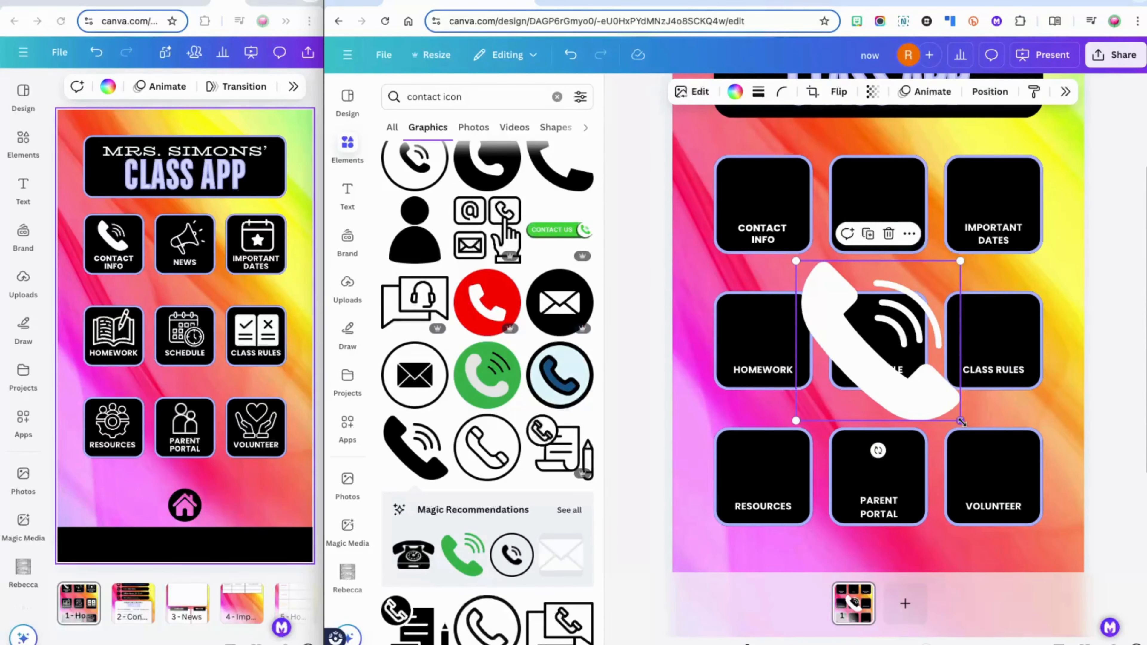
{"action": "left_click_drag", "start_coordinate": [961, 422], "coordinate": [762, 198]}
{"action": "left_click", "coordinate": [825, 135]}
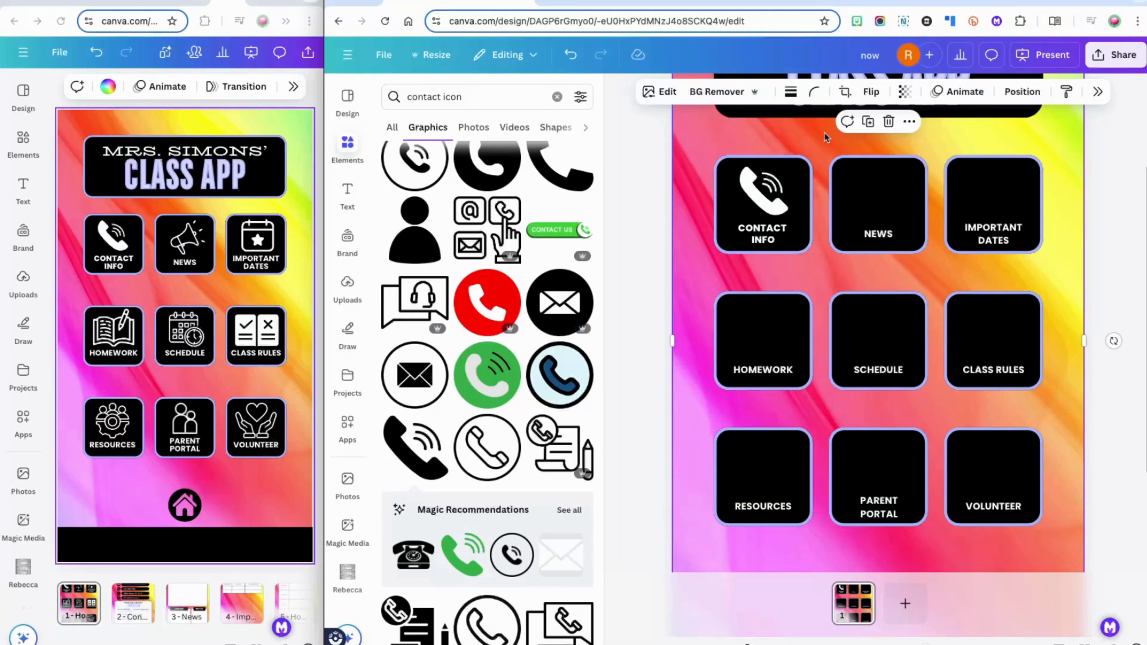
{"action": "left_click", "coordinate": [557, 96]}
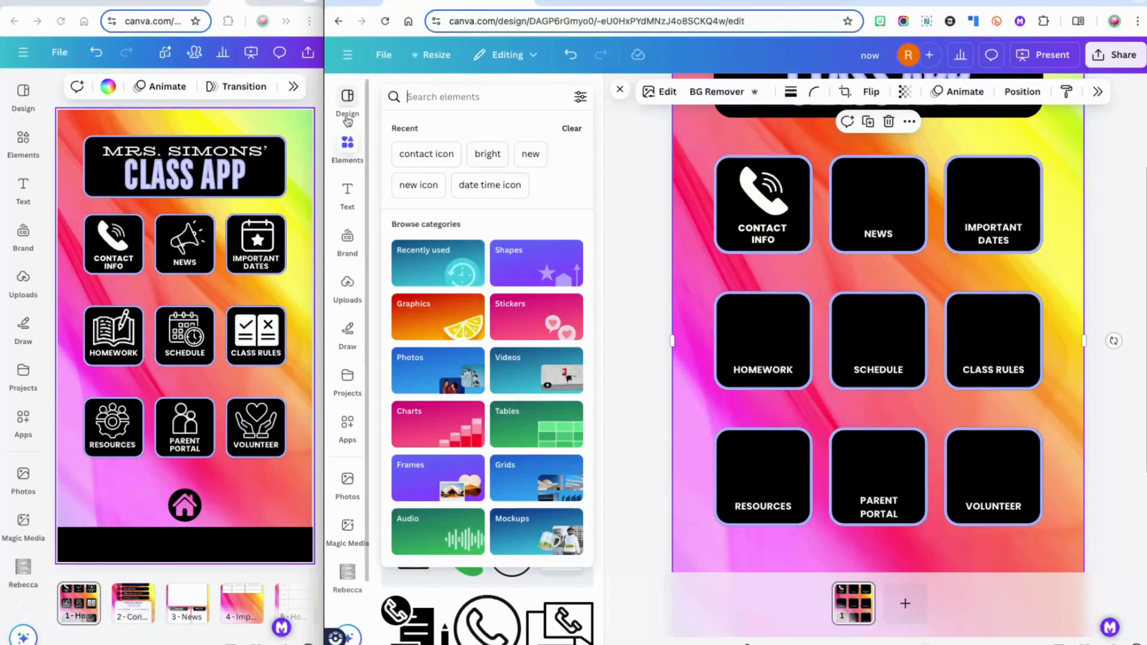
{"action": "left_click", "coordinate": [434, 99]}
{"action": "type", "text": "announcement i"}
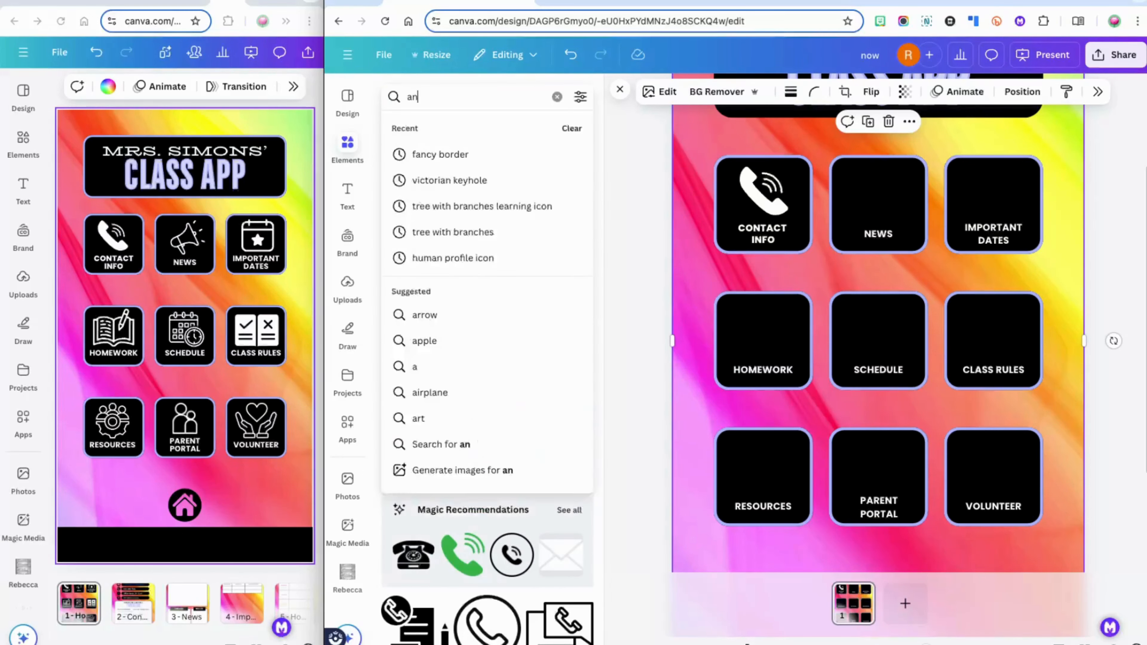
{"action": "type", "text": "con"}
{"action": "key", "text": "Return"}
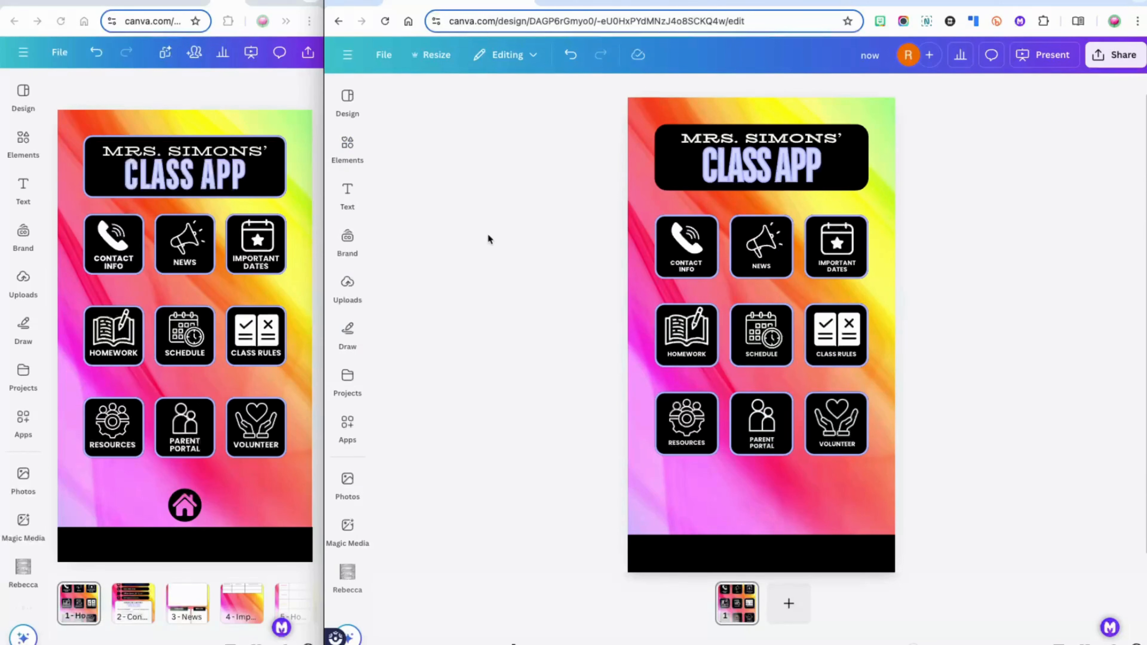
{"action": "left_click", "coordinate": [347, 144]}
{"action": "left_click", "coordinate": [439, 96]}
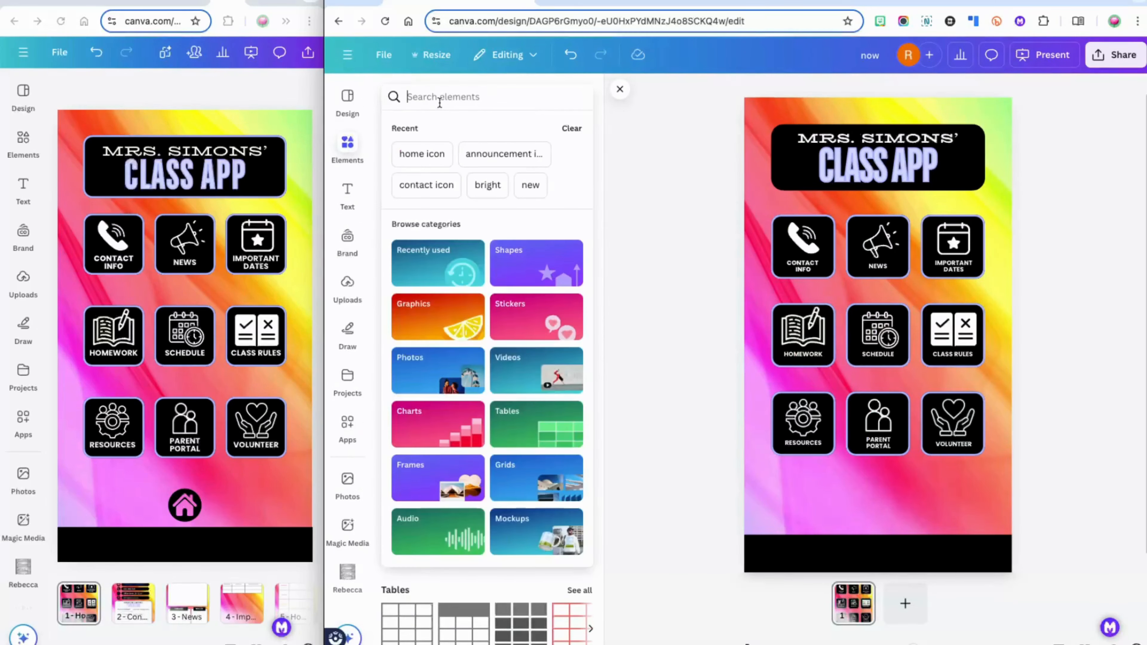
{"action": "type", "text": "home icon"}
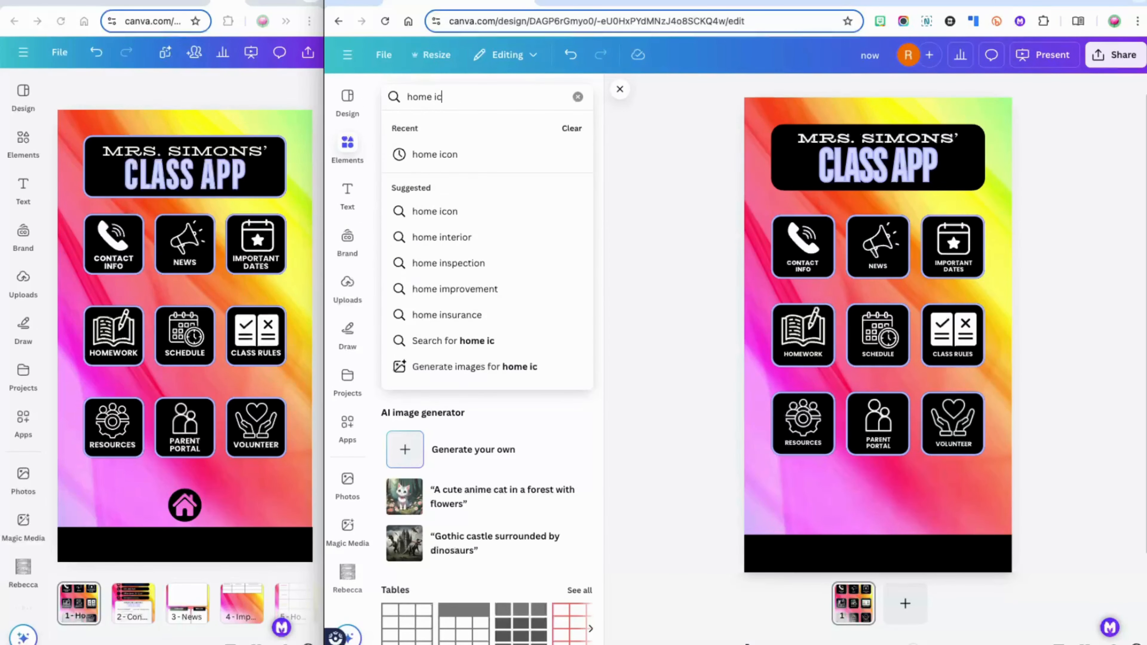
{"action": "key", "text": "Return"}
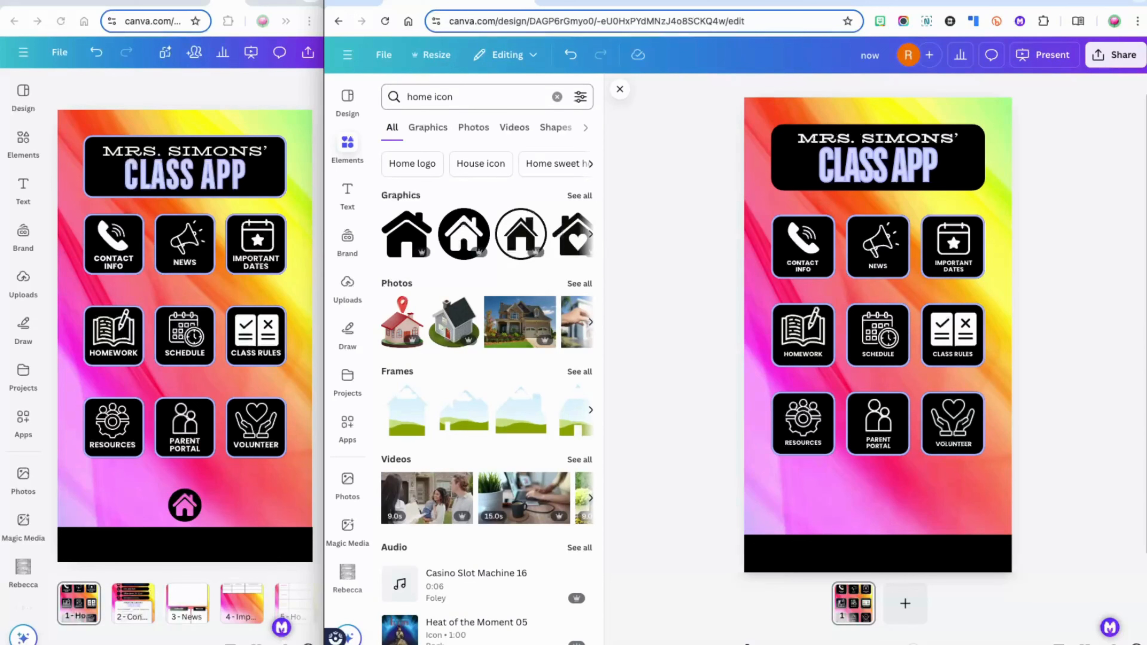
{"action": "left_click", "coordinate": [456, 237]}
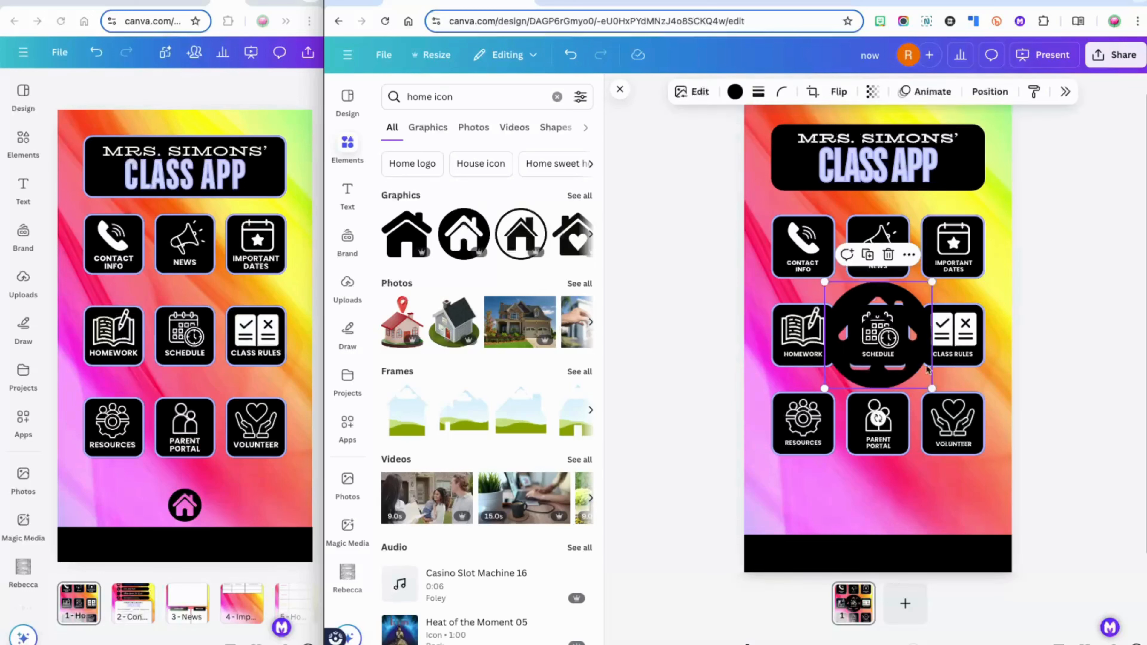
{"action": "left_click_drag", "start_coordinate": [932, 388], "coordinate": [877, 509]}
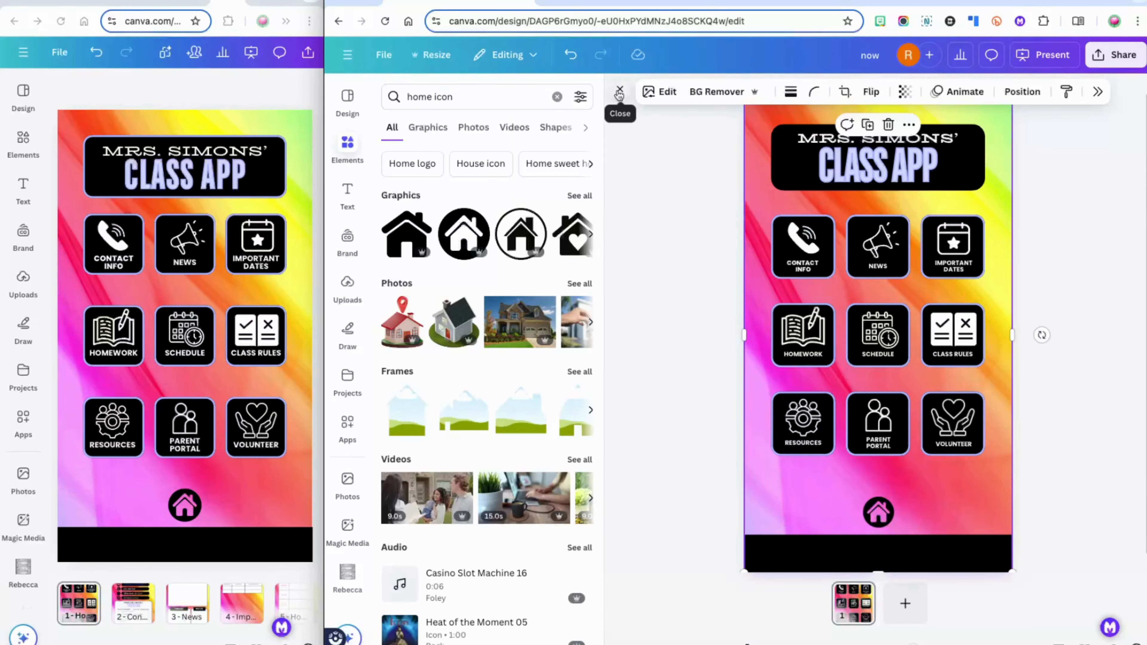
{"action": "left_click", "coordinate": [619, 94]}
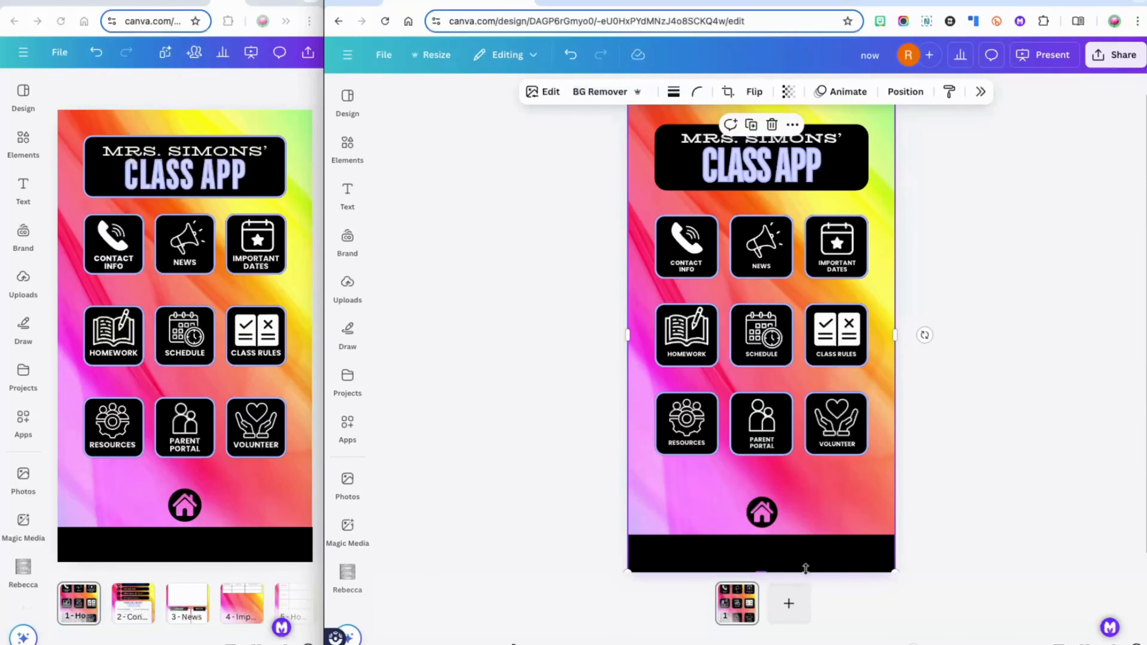
{"action": "left_click", "coordinate": [978, 479]}
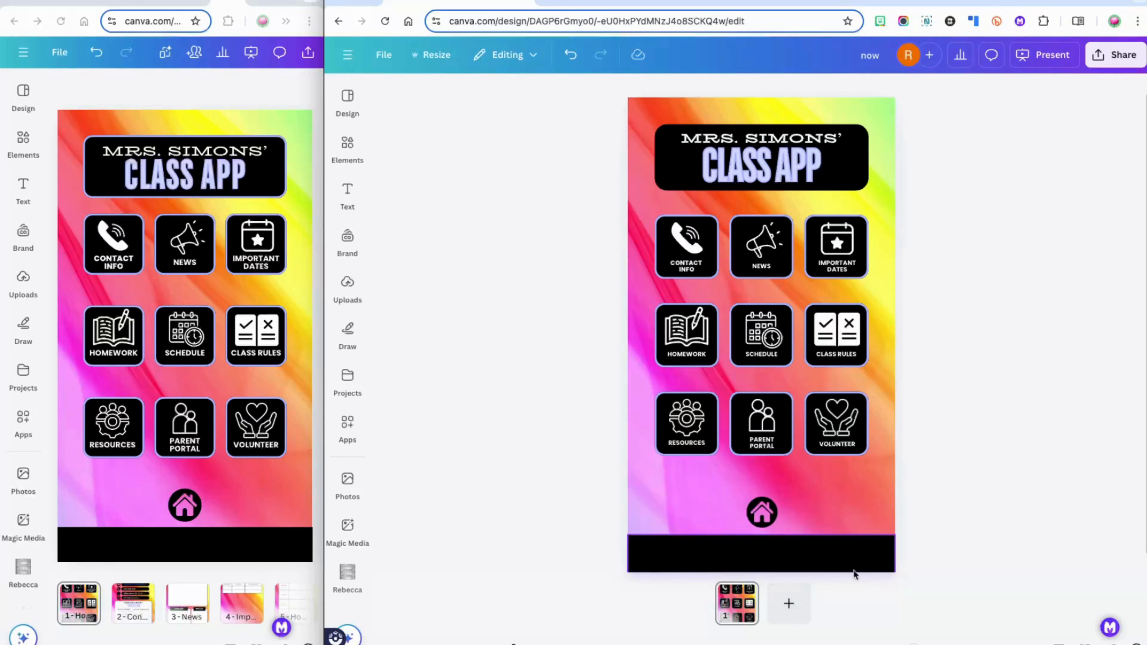
Add three blank pages and name page 2 'Contact Info'
{"action": "left_click", "coordinate": [788, 610]}
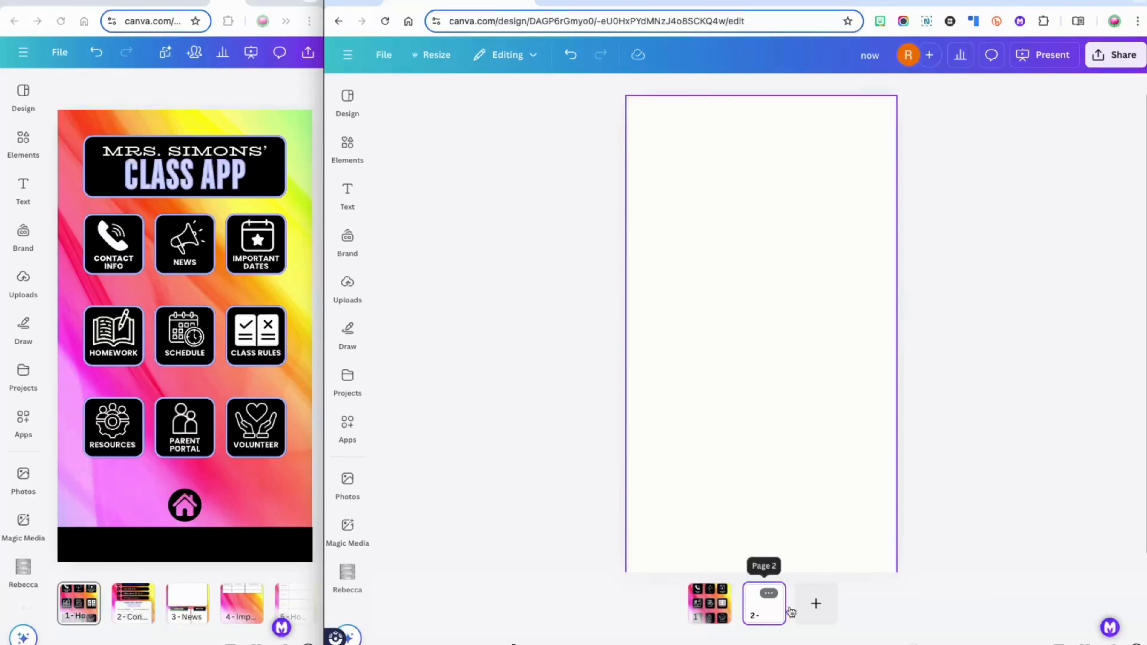
{"action": "left_click", "coordinate": [820, 615]}
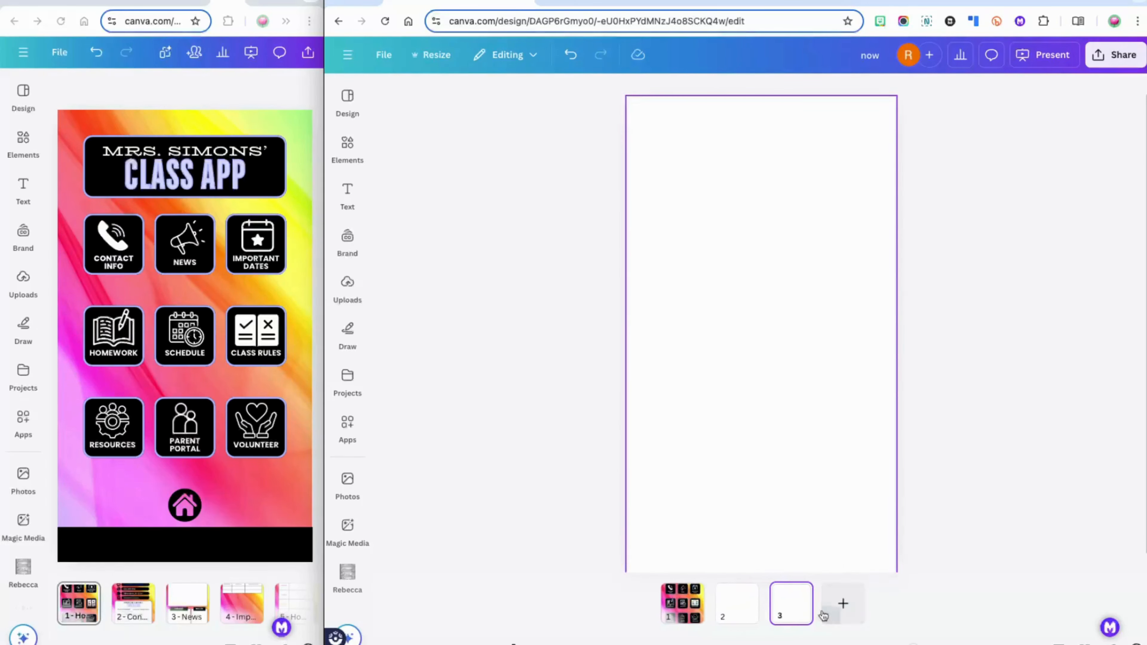
{"action": "left_click", "coordinate": [846, 612]}
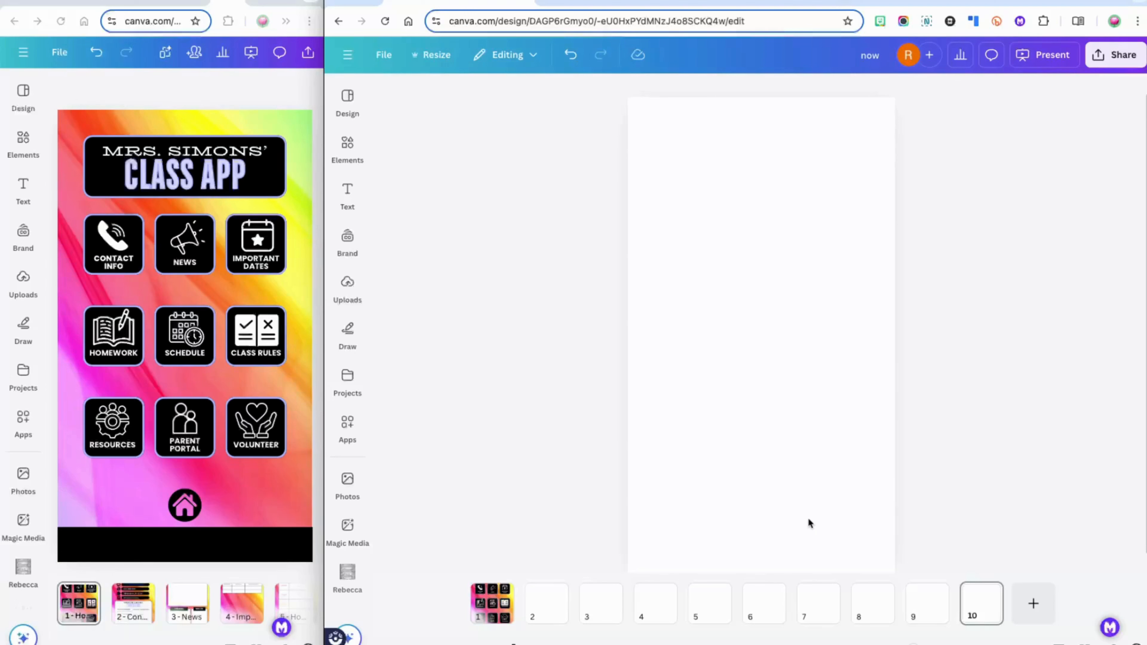
{"action": "left_click", "coordinate": [544, 619]}
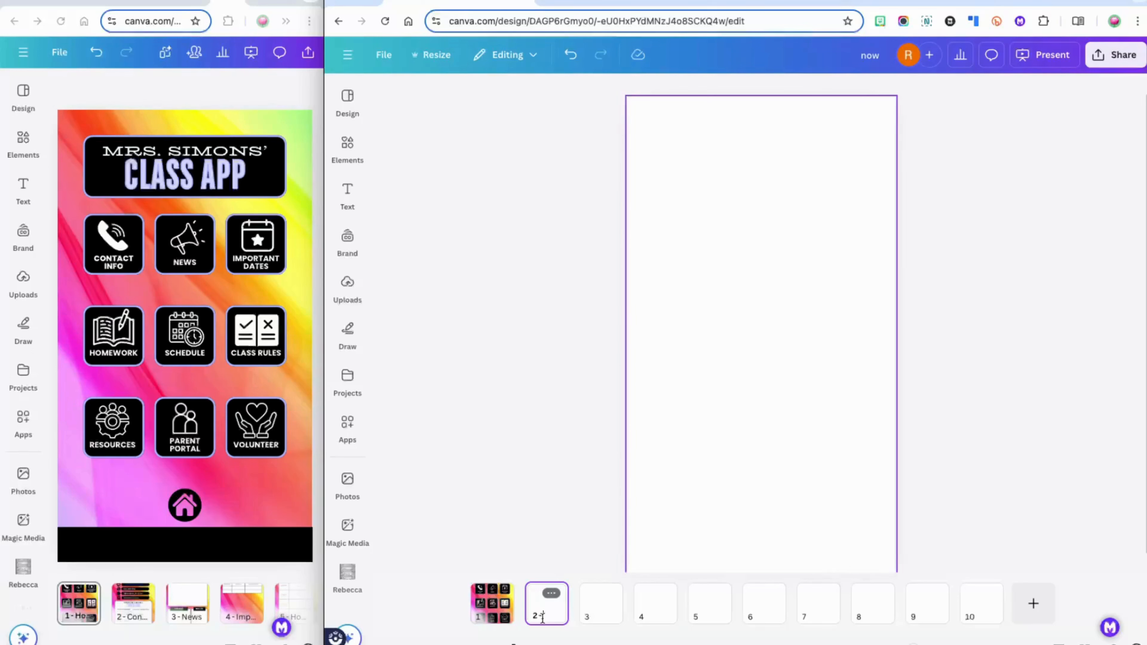
{"action": "type", "text": "Contact Info"}
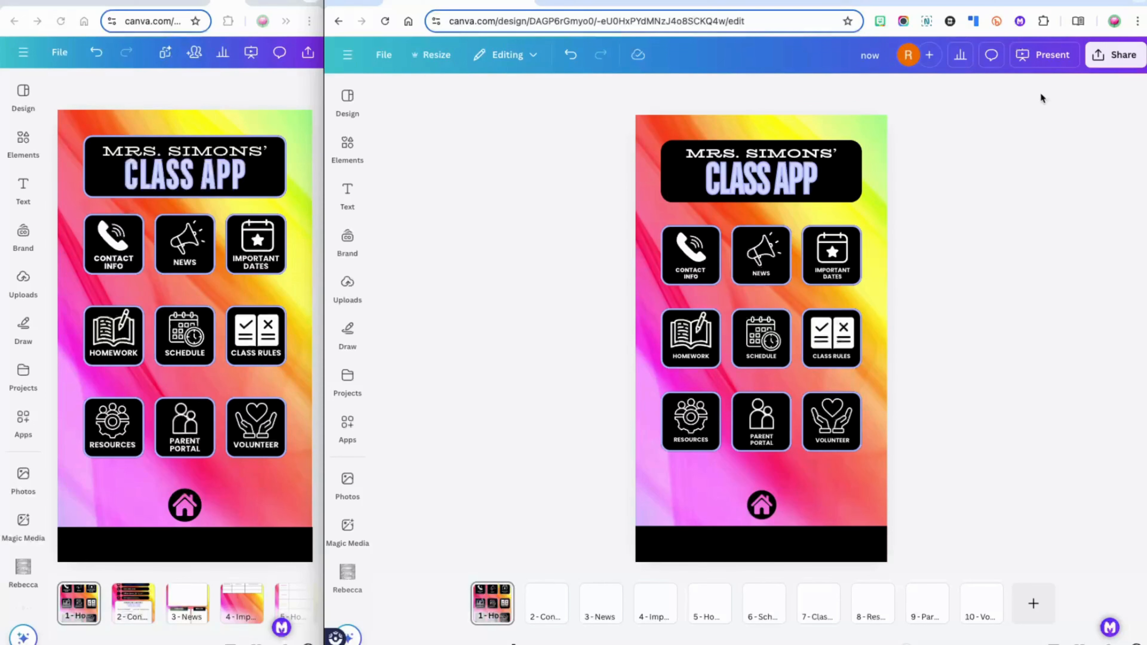
{"action": "left_click", "coordinate": [1032, 61]}
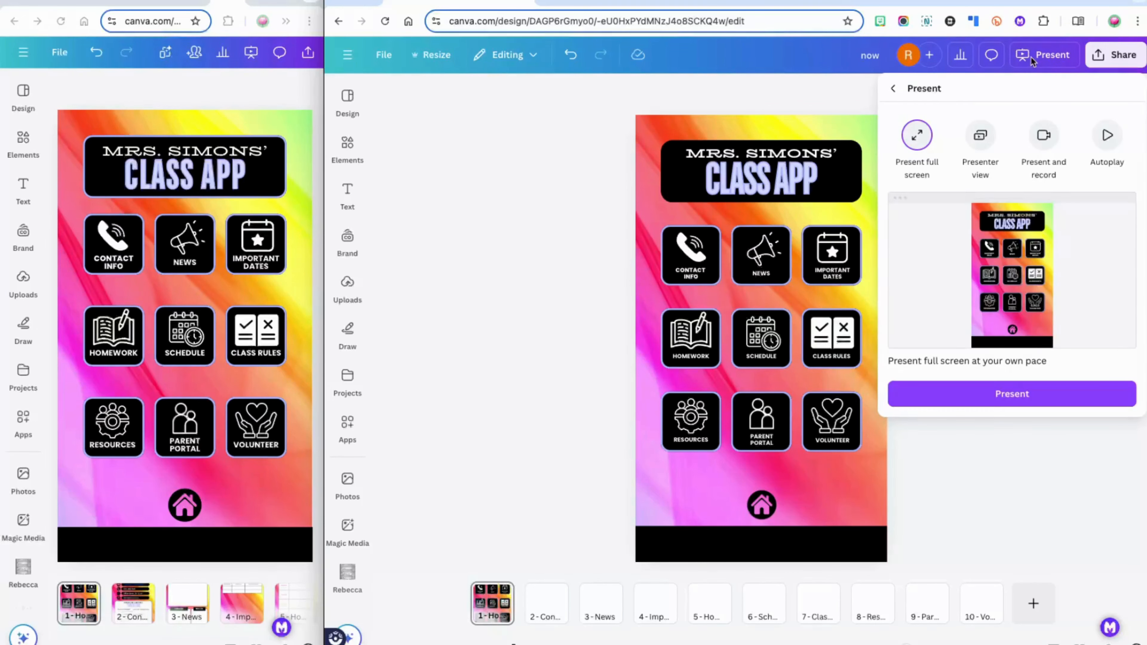
{"action": "left_click", "coordinate": [972, 394]}
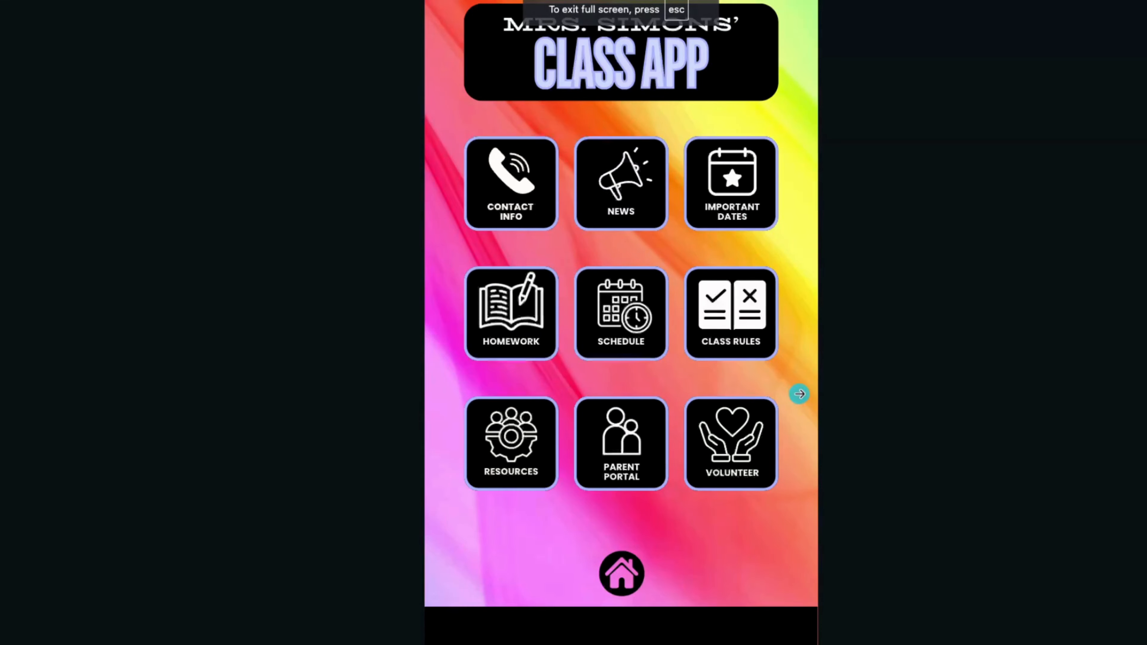
{"action": "left_click", "coordinate": [798, 394]}
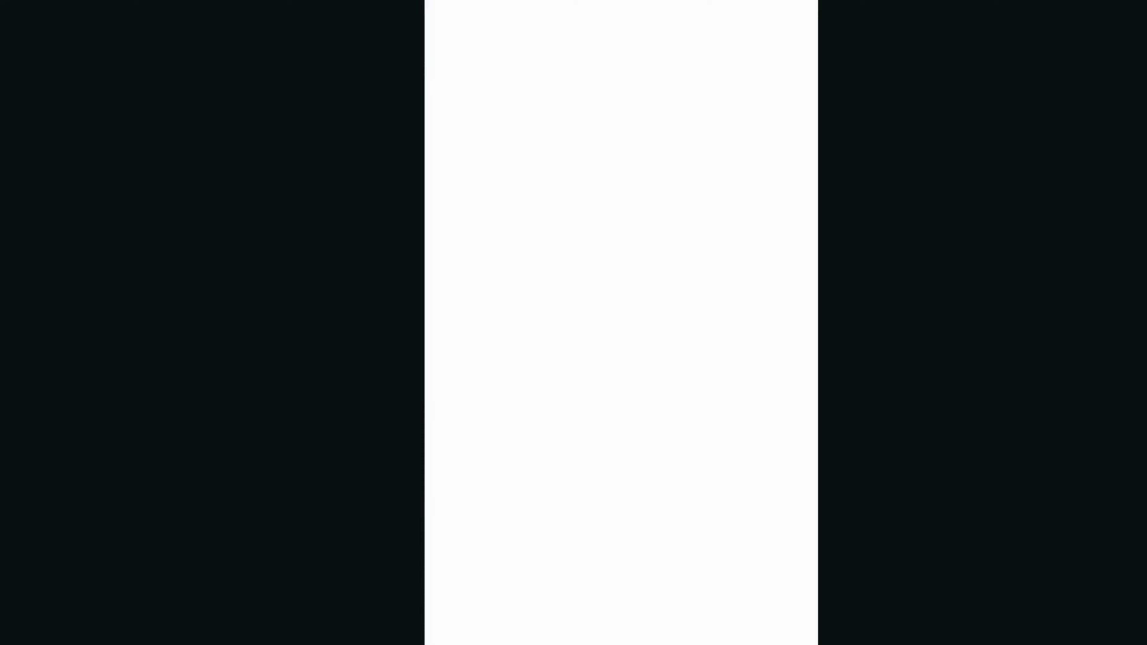
{"action": "key", "text": "Escape"}
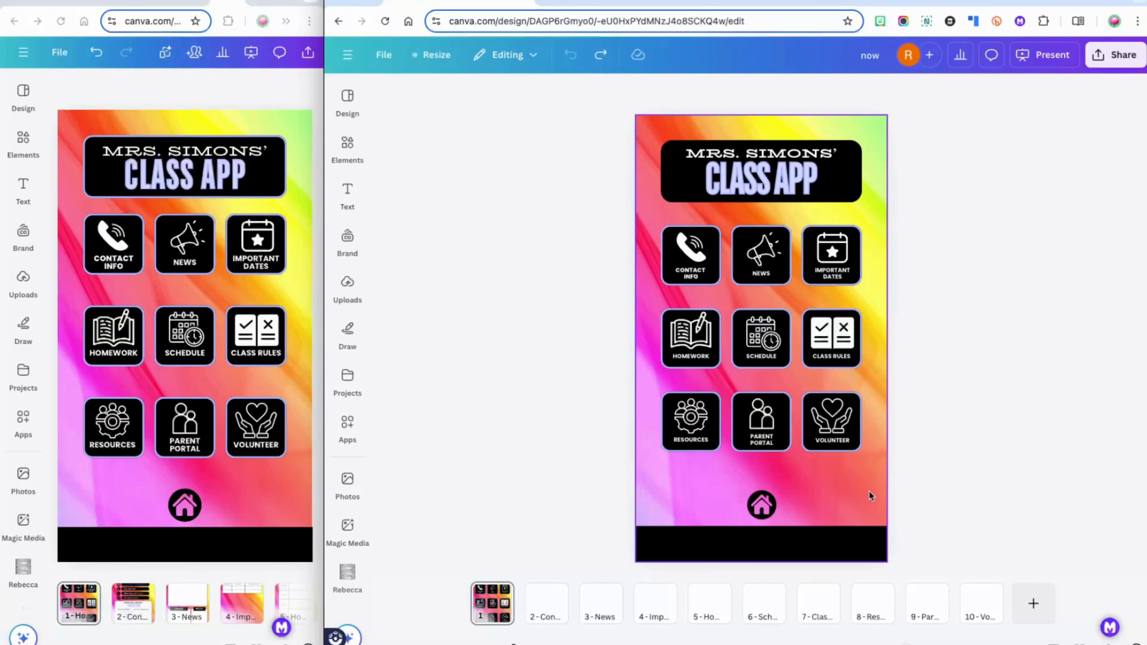
Link the home icon, bottom bar, title, title rectangle and rainbow background to page 1
{"action": "left_click", "coordinate": [757, 510]}
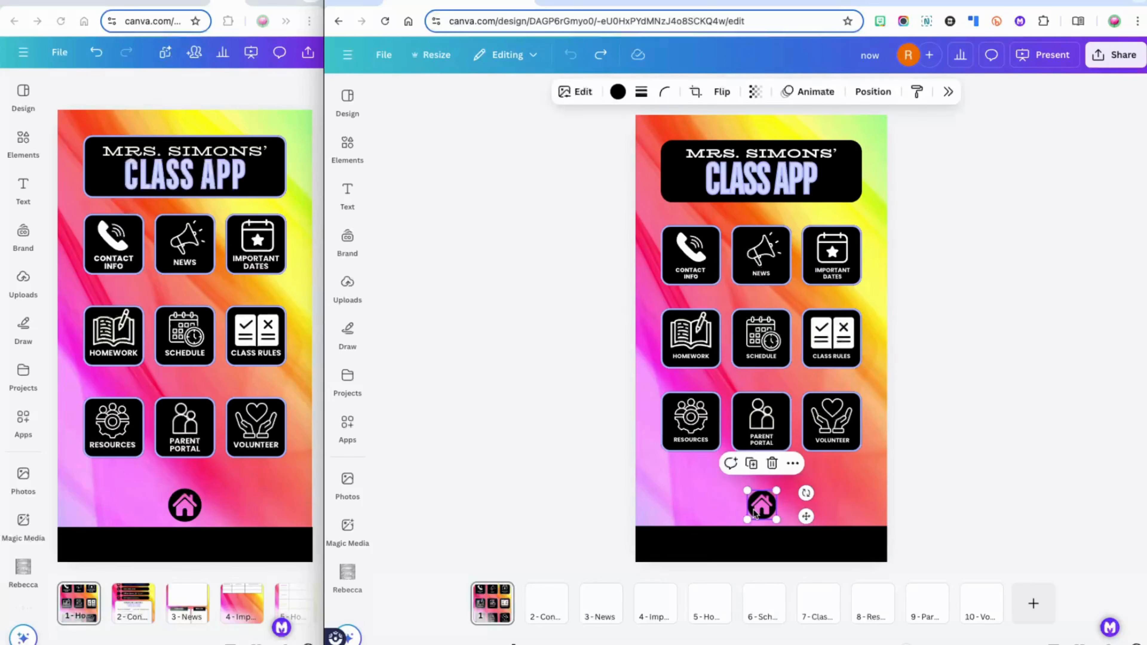
{"action": "left_click", "coordinate": [750, 547]}
{"action": "left_click", "coordinate": [814, 153]}
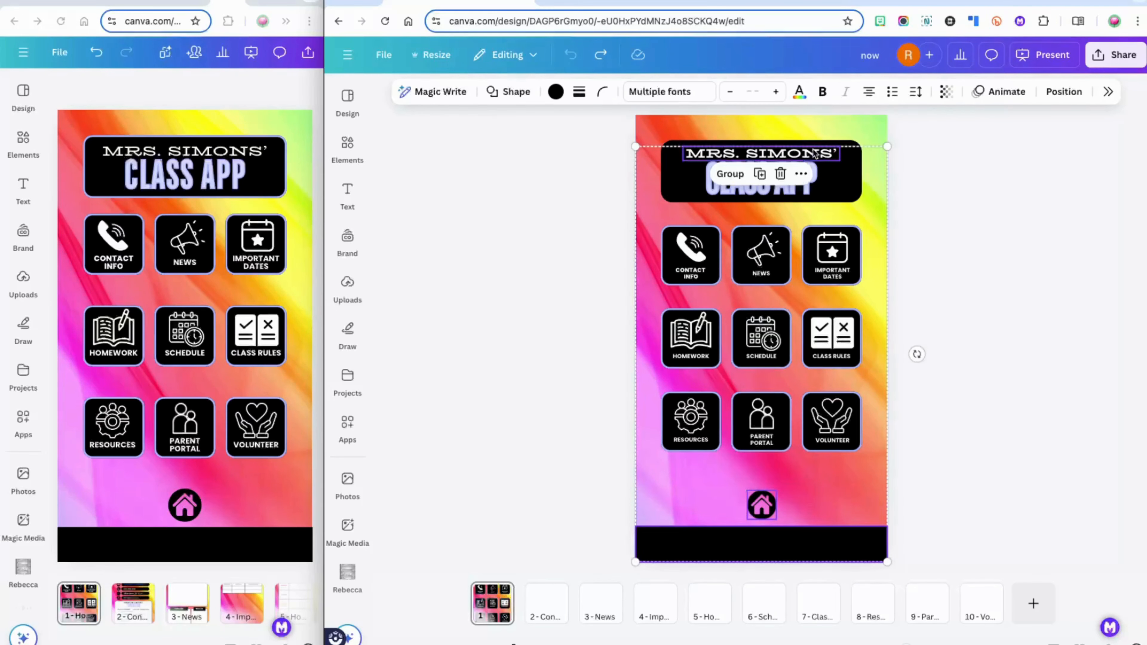
{"action": "left_click", "coordinate": [845, 183], "text": "shift"}
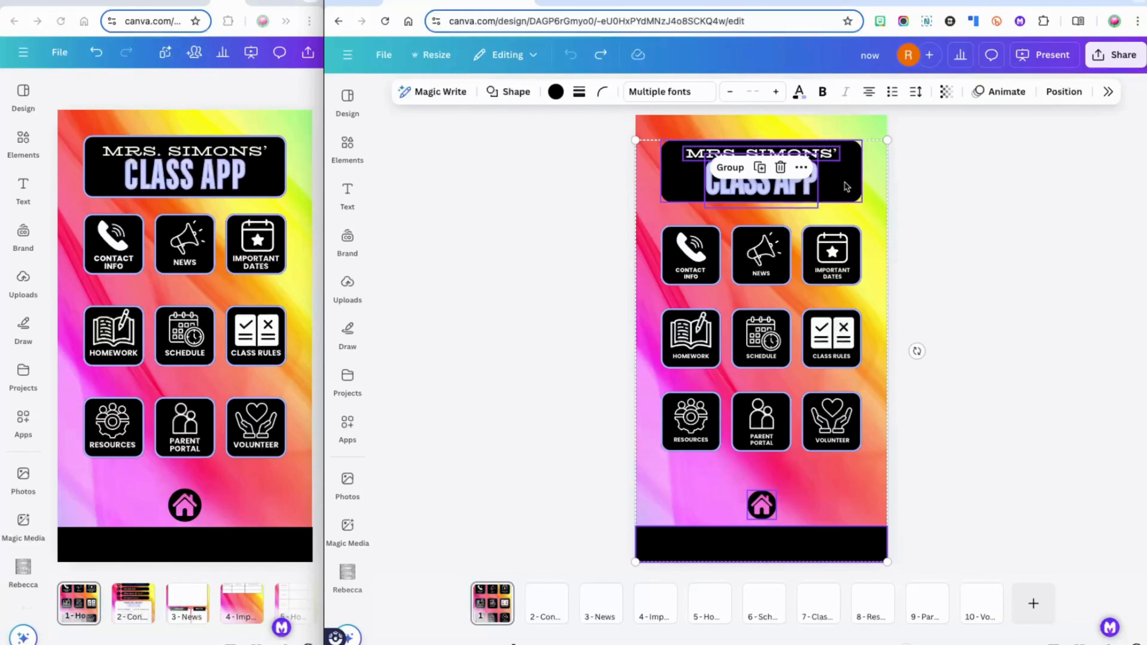
{"action": "left_click", "coordinate": [859, 125], "text": "shift"}
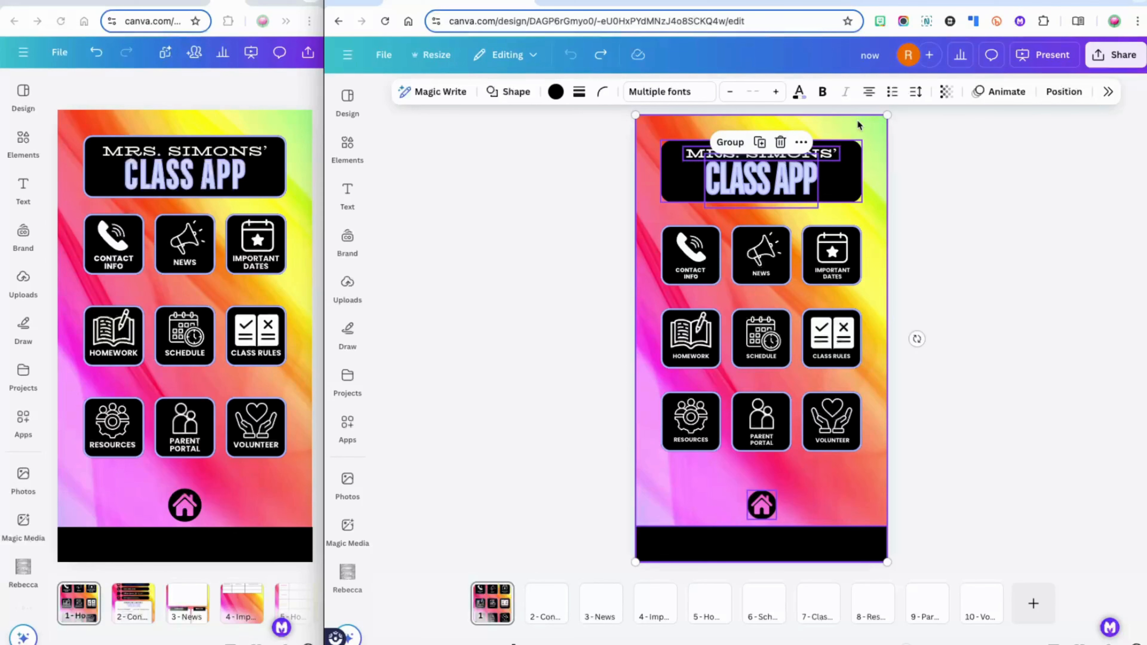
{"action": "right_click", "coordinate": [859, 125]}
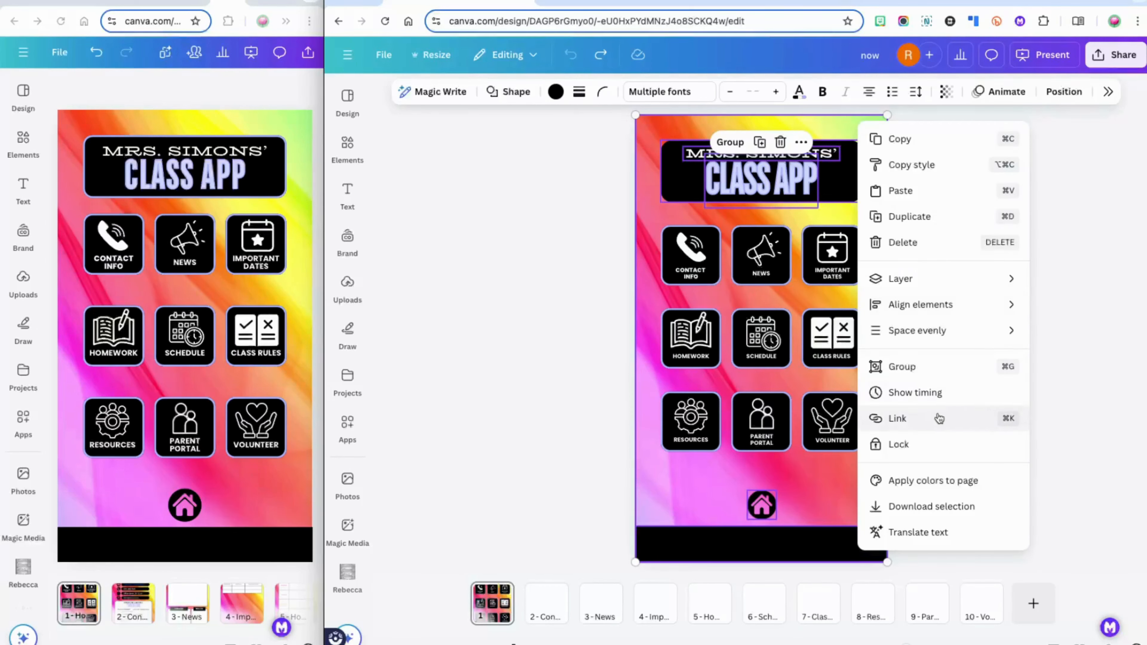
{"action": "left_click", "coordinate": [897, 419]}
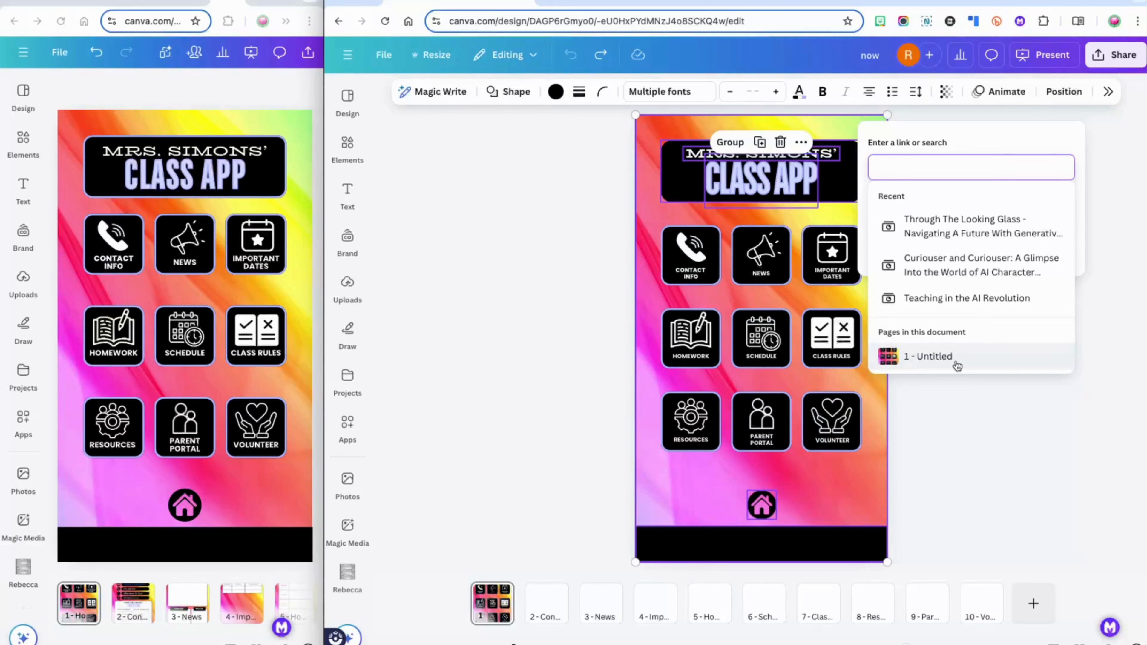
{"action": "left_click", "coordinate": [940, 365]}
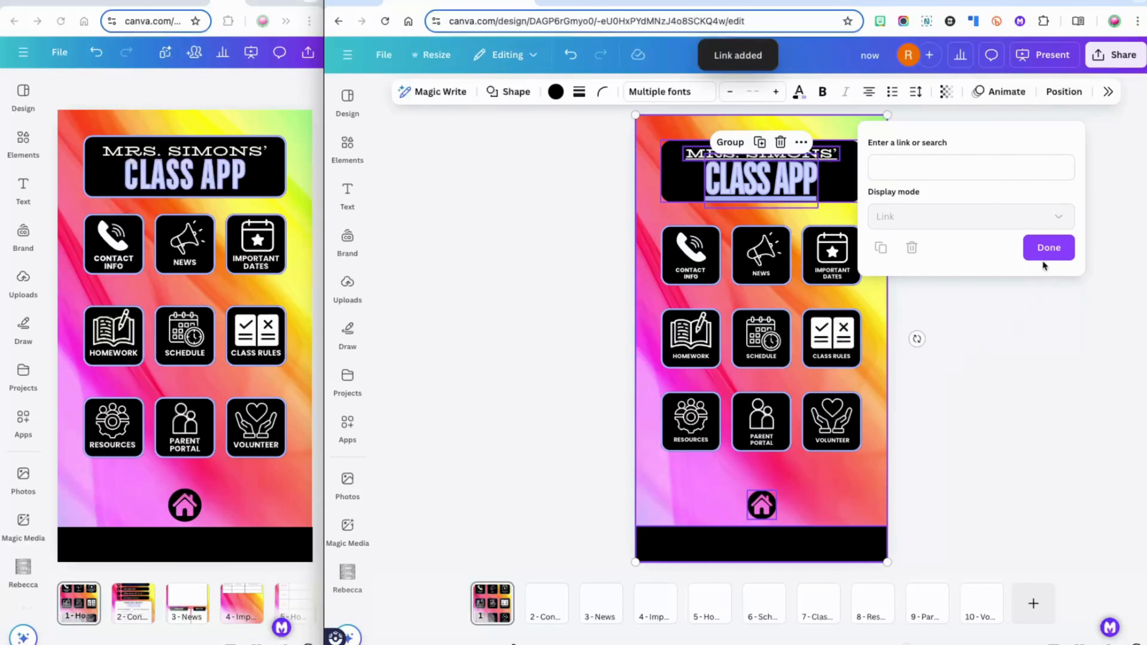
{"action": "left_click", "coordinate": [1045, 254]}
{"action": "left_click", "coordinate": [1042, 54]}
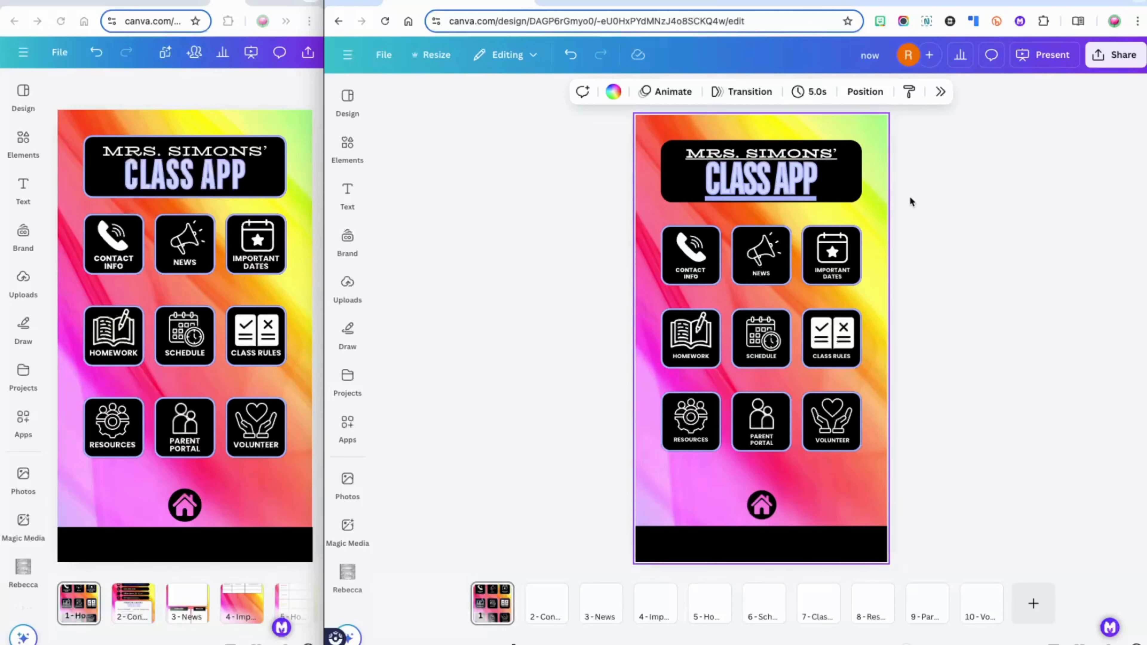
{"action": "left_click_drag", "start_coordinate": [910, 197], "coordinate": [701, 149]}
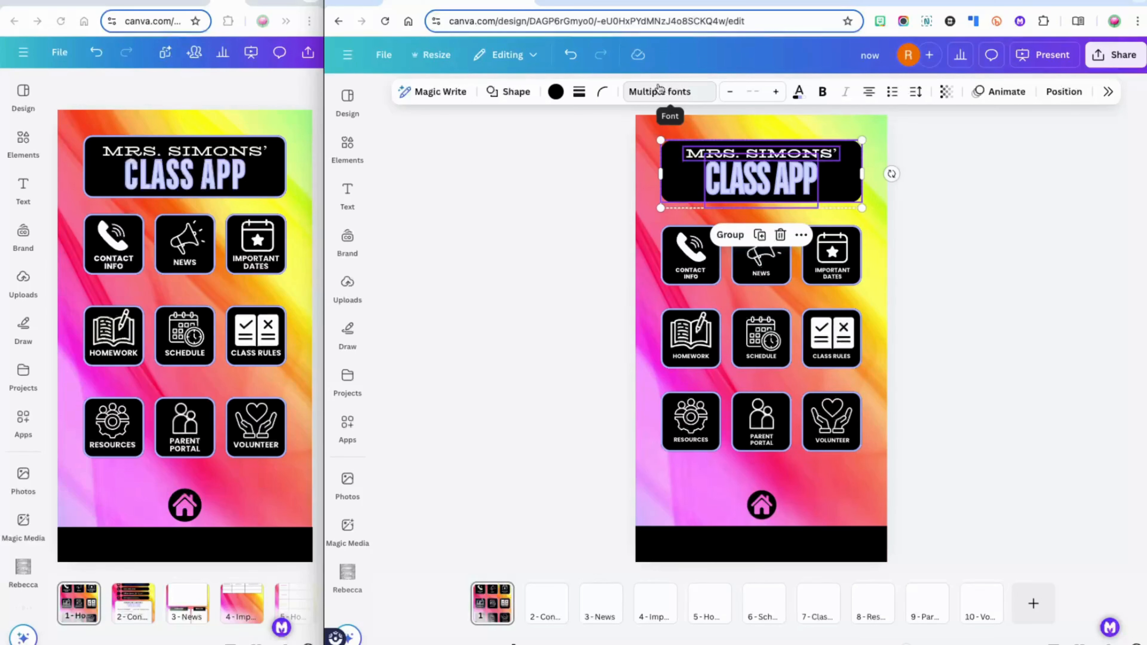
{"action": "left_click", "coordinate": [936, 175]}
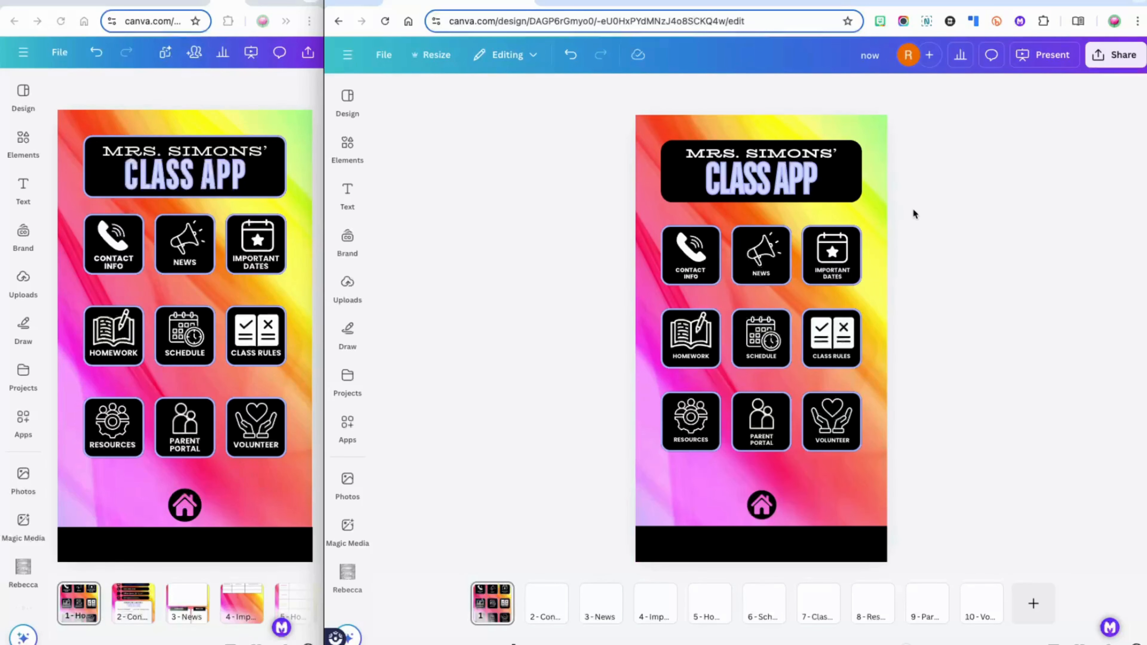
Lock the rainbow background image, then select all parts of the Contact Info tile
{"action": "right_click", "coordinate": [871, 223]}
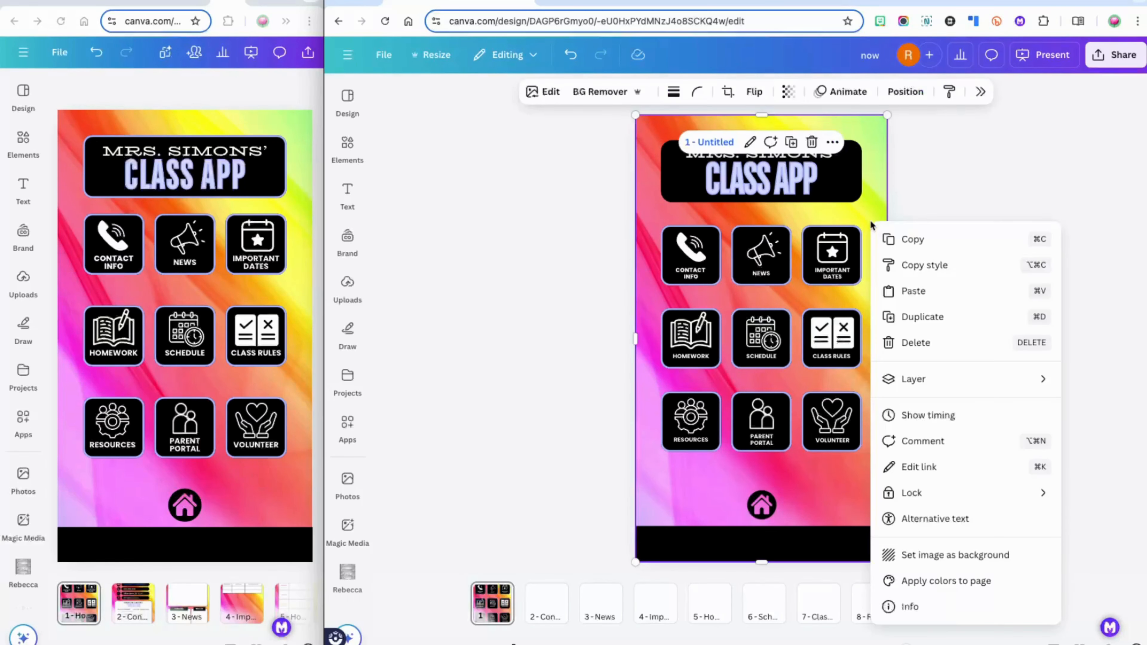
{"action": "mouse_move", "coordinate": [909, 494]}
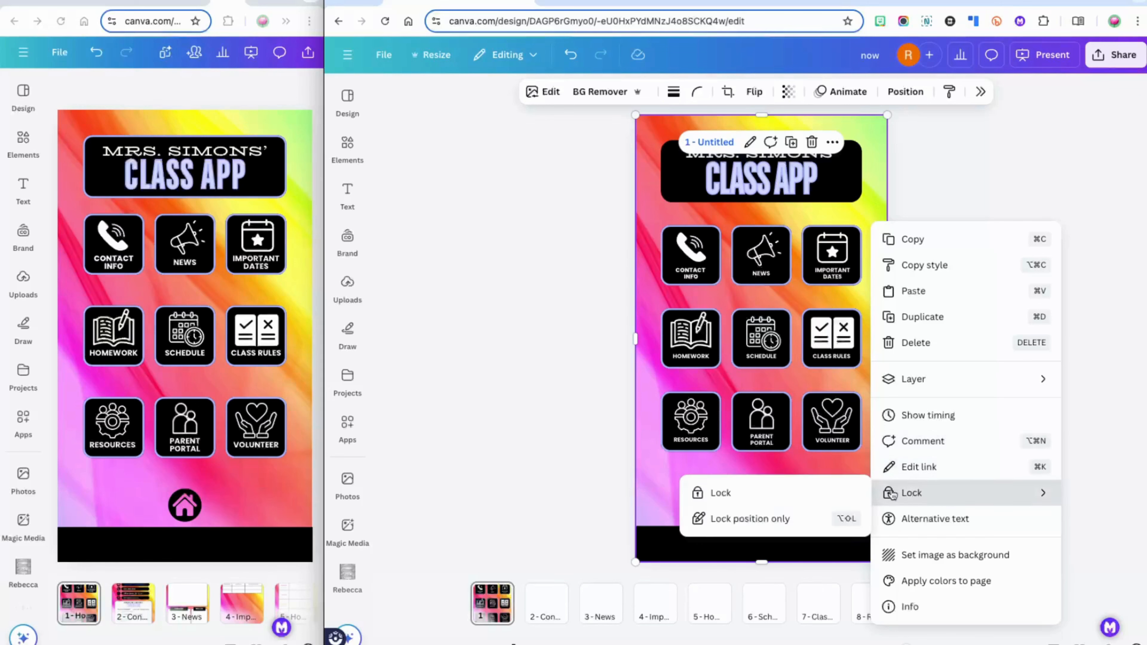
{"action": "left_click", "coordinate": [820, 493]}
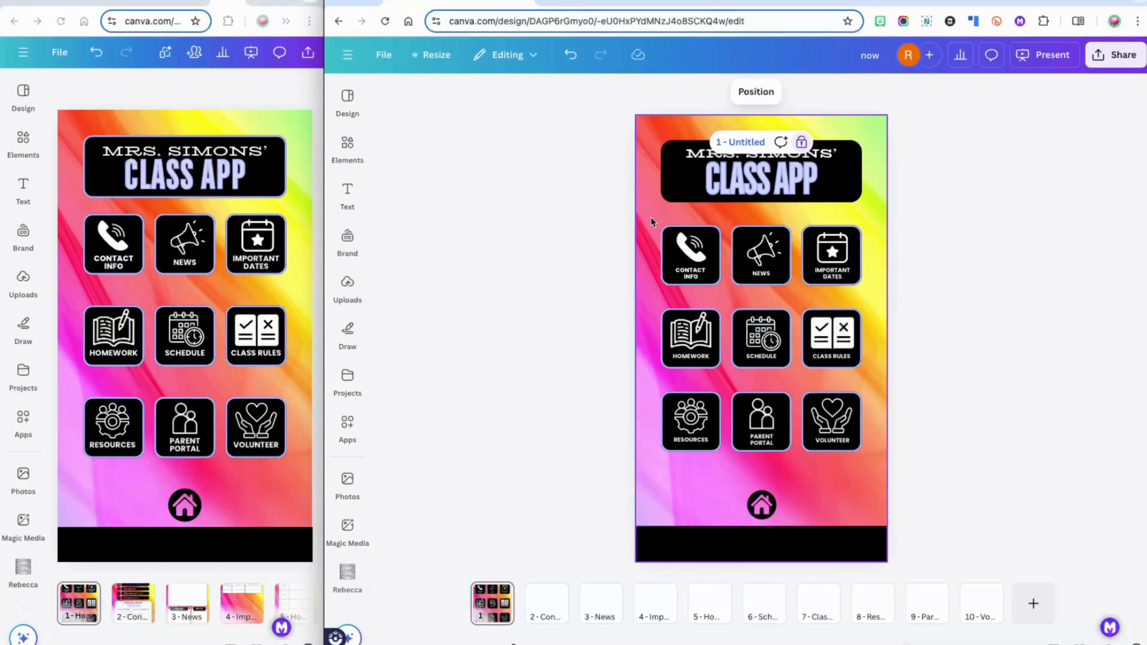
{"action": "left_click_drag", "start_coordinate": [651, 217], "coordinate": [724, 293]}
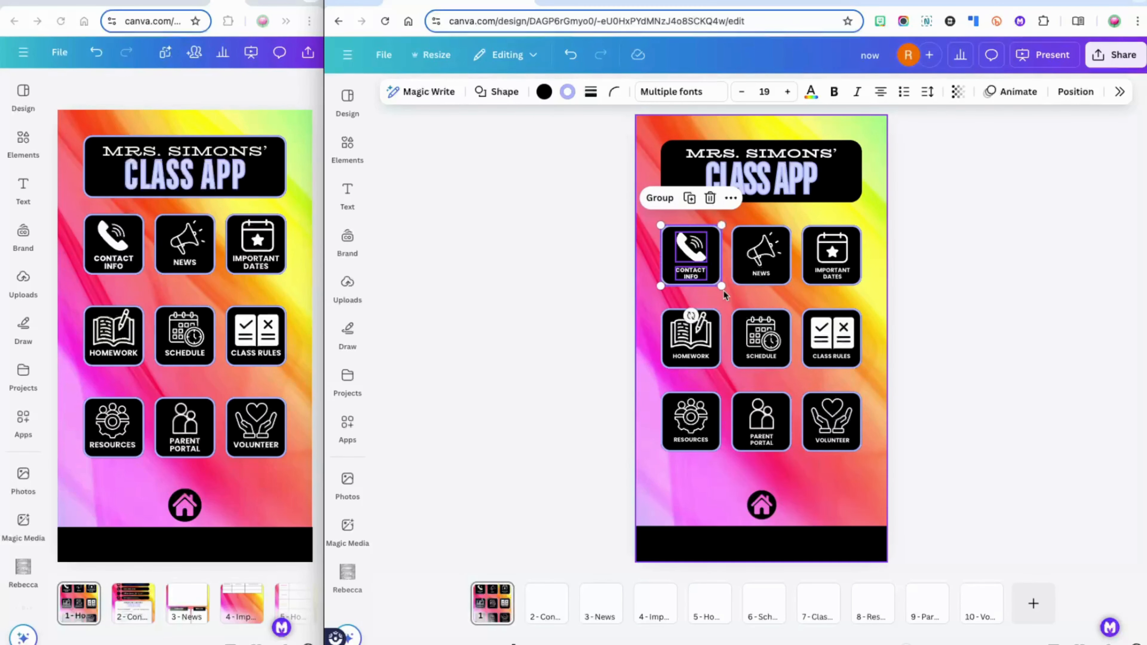
Link the selected Contact Info tile to page 2 - Contact Info via the right-click Link option
{"action": "right_click", "coordinate": [700, 282]}
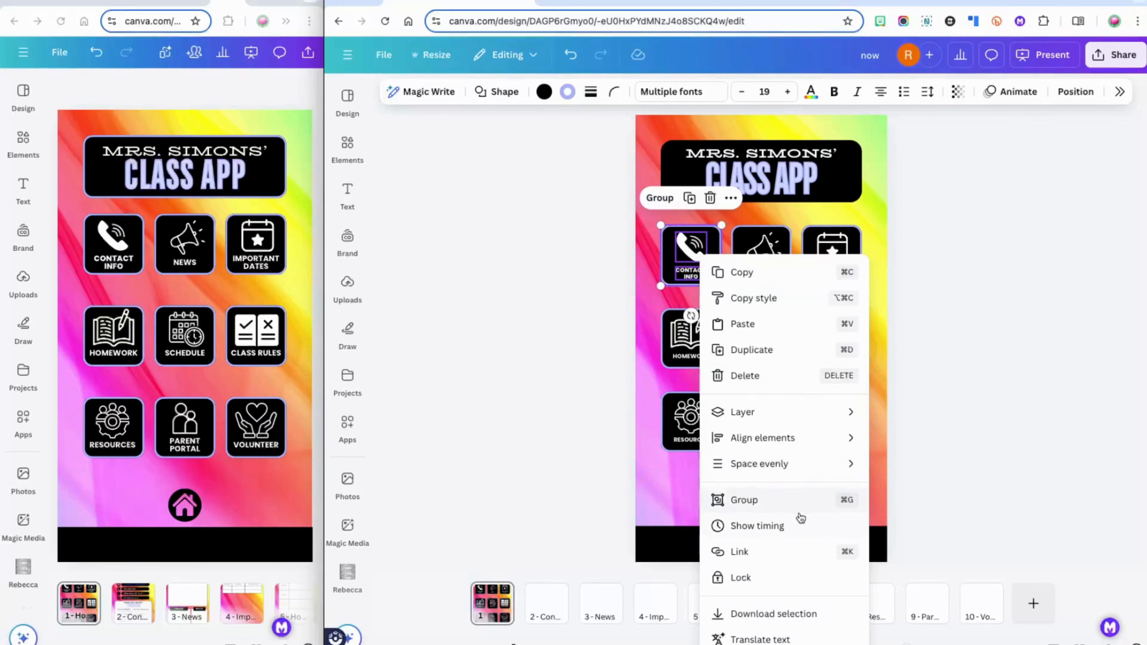
{"action": "left_click", "coordinate": [739, 551]}
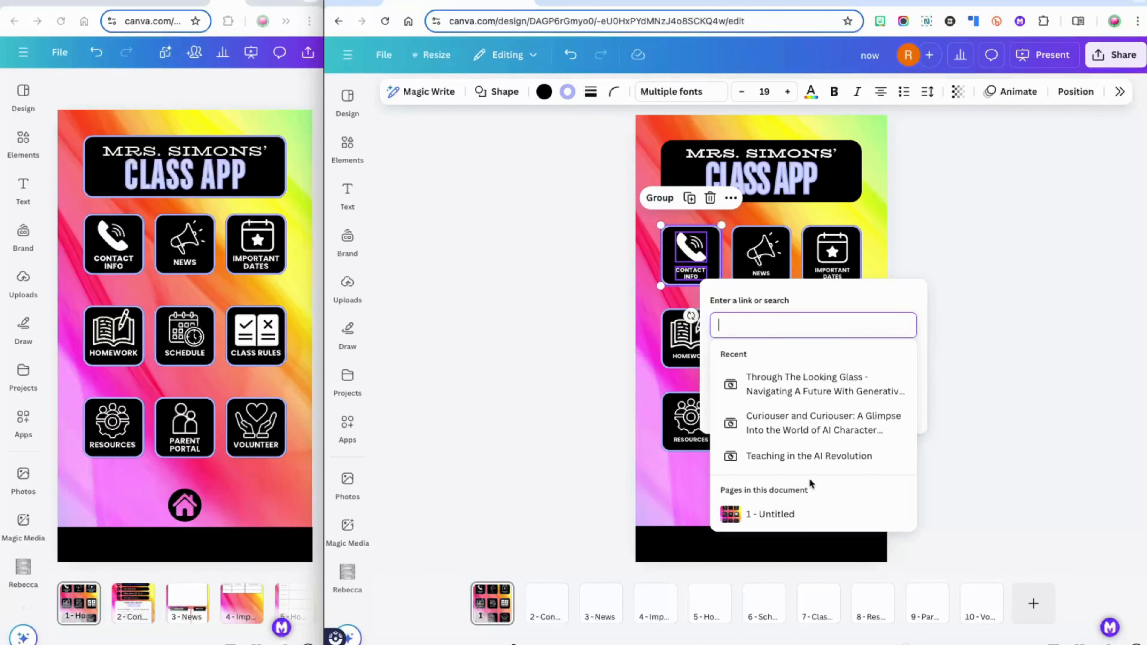
{"action": "scroll", "coordinate": [810, 482], "scroll_direction": "down", "scroll_amount": 3}
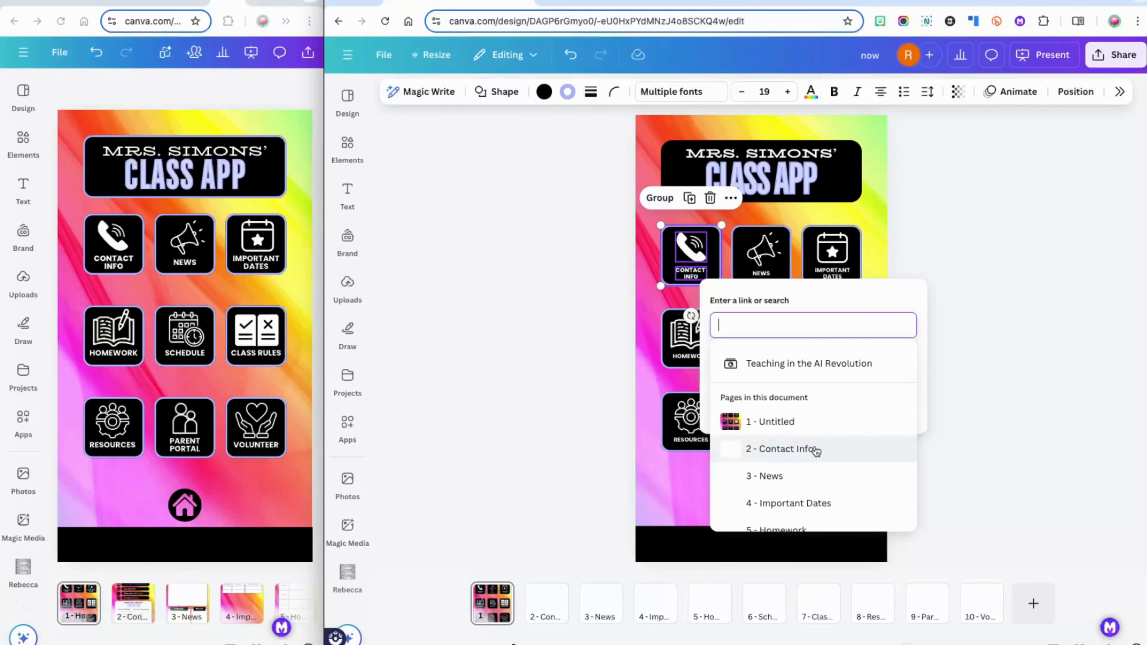
{"action": "left_click", "coordinate": [816, 451]}
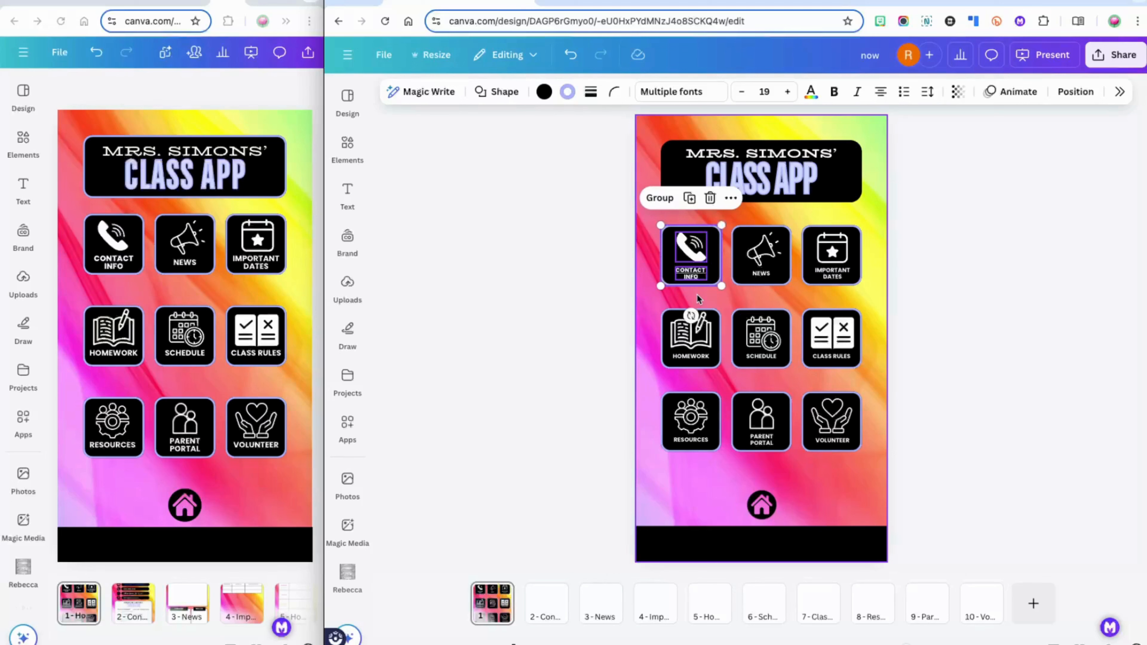
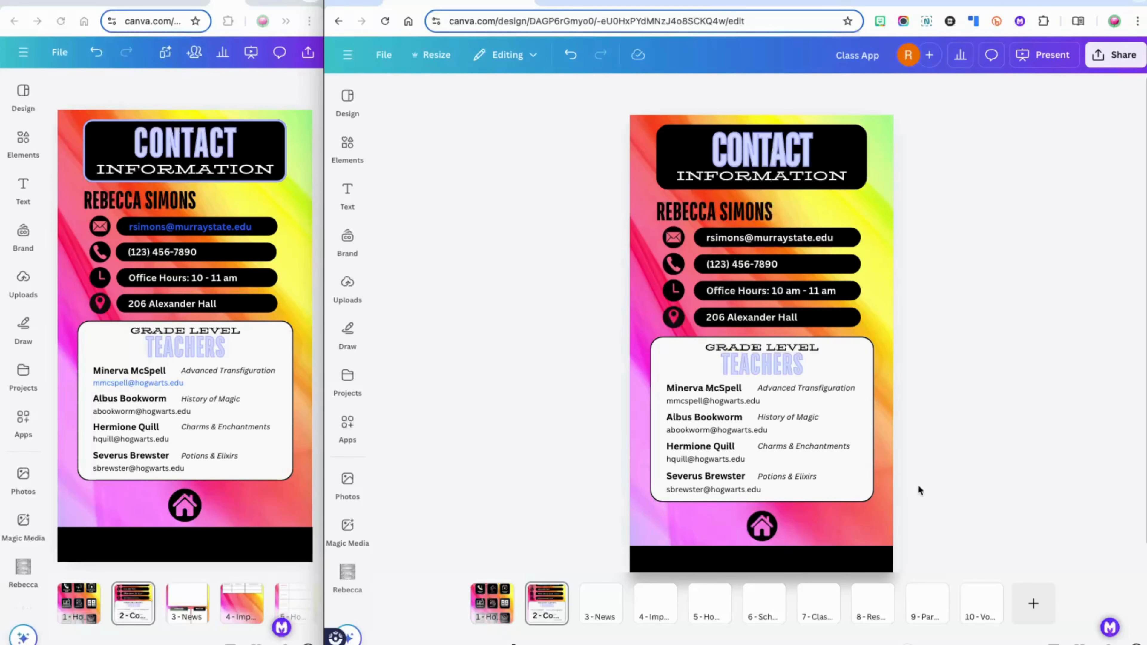
Select every element on the finished Contact Information page
{"action": "key", "text": "super+a"}
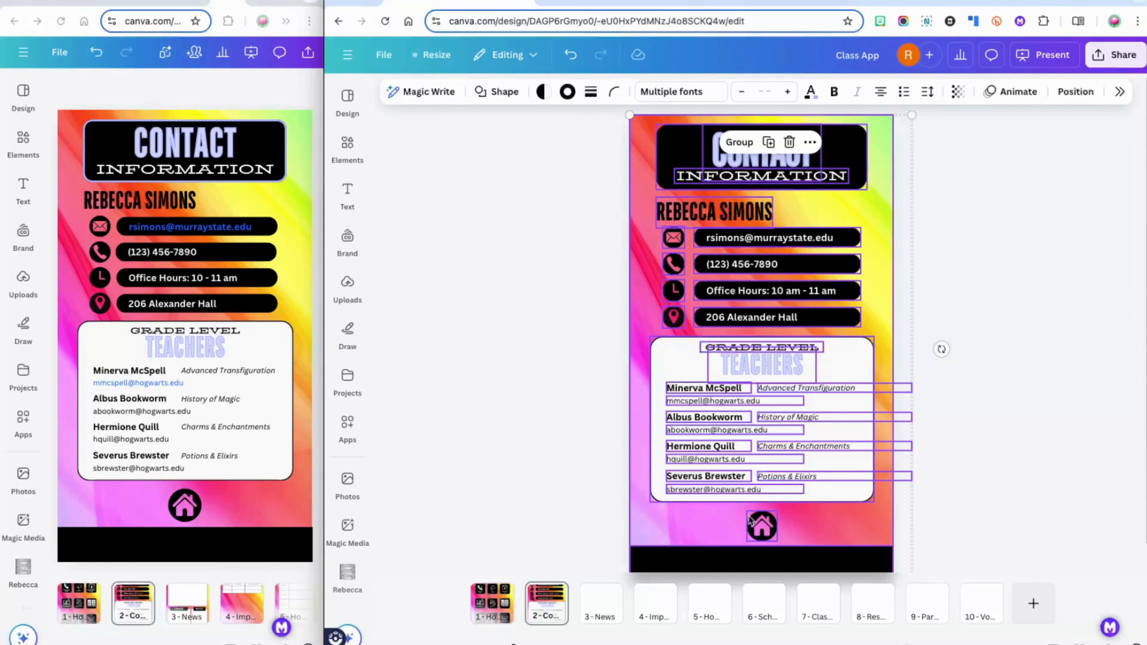
Remove the home icon and the four teacher emails from the selection
{"action": "left_click", "coordinate": [763, 527]}
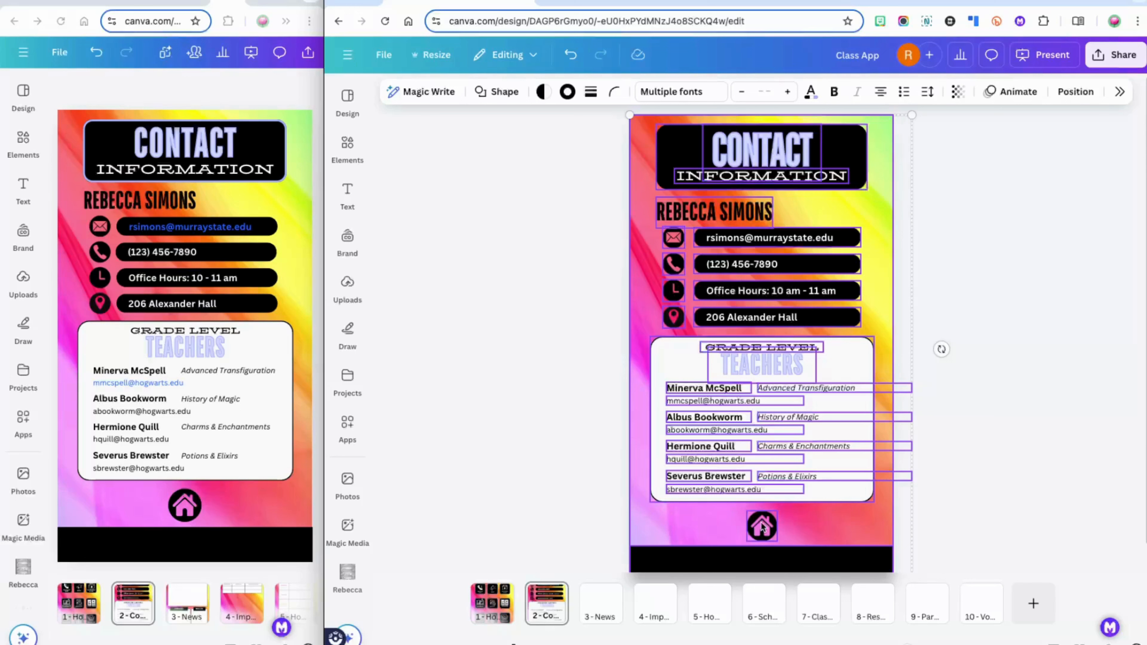
{"action": "left_click", "coordinate": [774, 492], "text": "shift"}
{"action": "left_click", "coordinate": [761, 458], "text": "shift"}
{"action": "left_click", "coordinate": [769, 428], "text": "shift"}
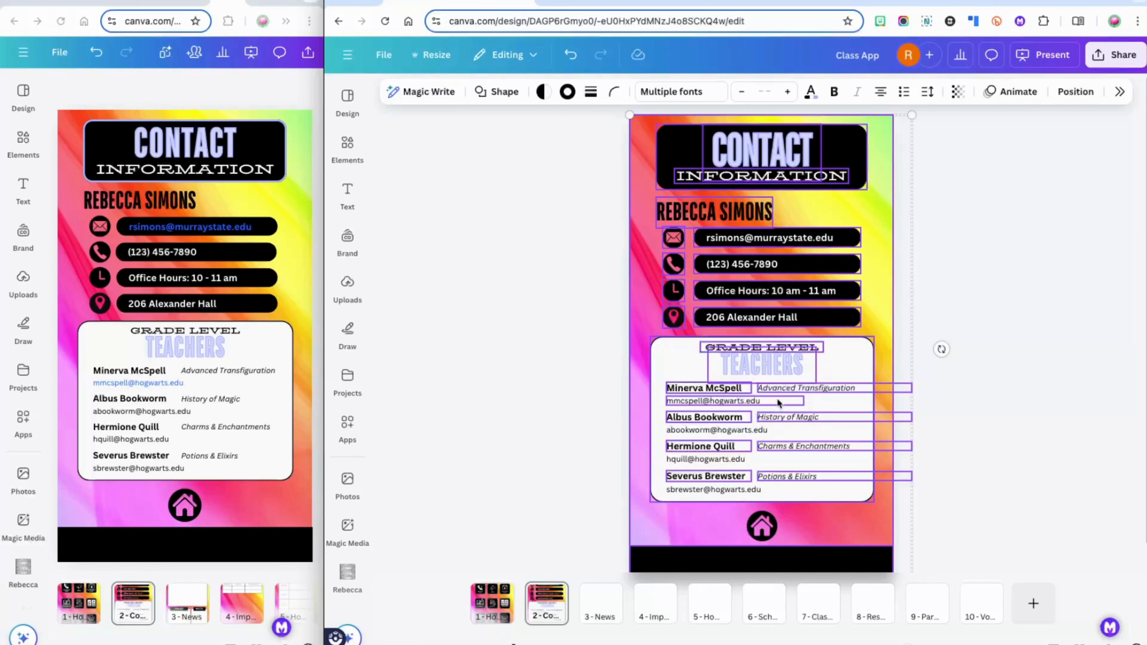
{"action": "left_click", "coordinate": [777, 401], "text": "shift"}
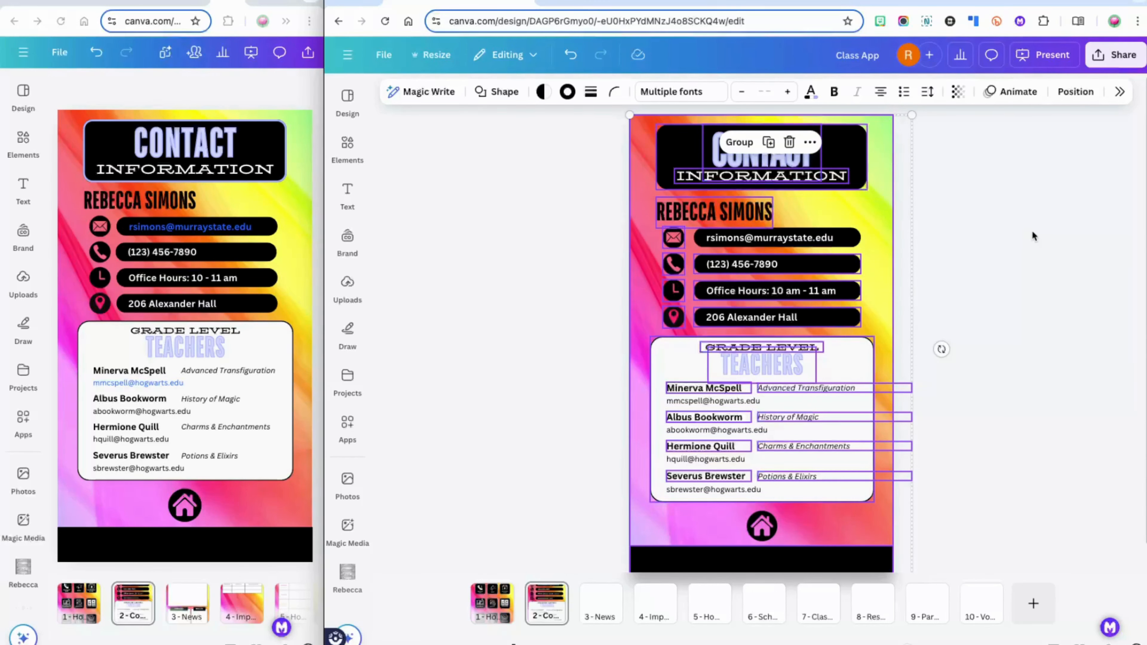
Link the remaining selection to page 2 - Contact Info, then check the home icon's Homepage link
{"action": "key", "text": "ctrl+k"}
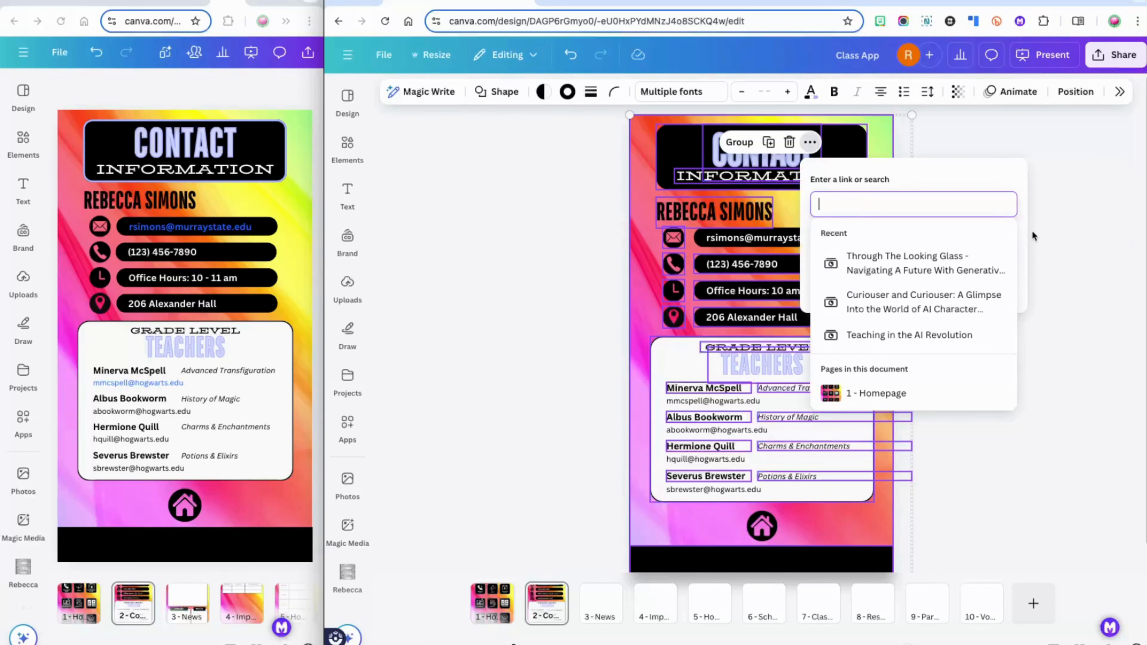
{"action": "scroll", "coordinate": [940, 393], "scroll_direction": "down", "scroll_amount": 2}
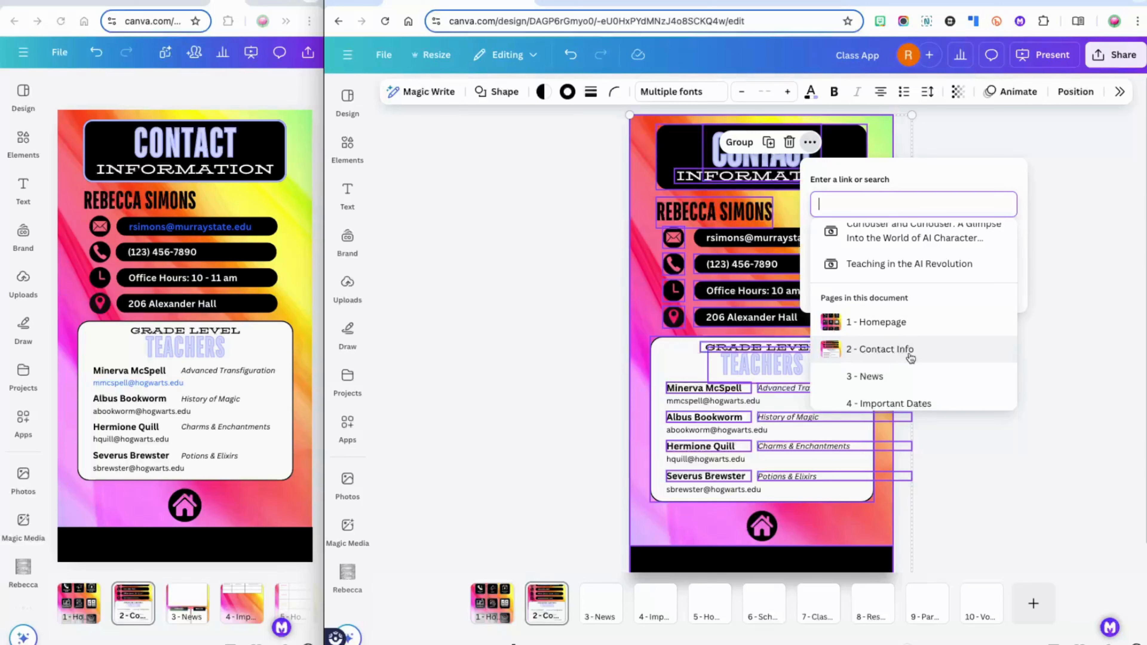
{"action": "left_click", "coordinate": [909, 355]}
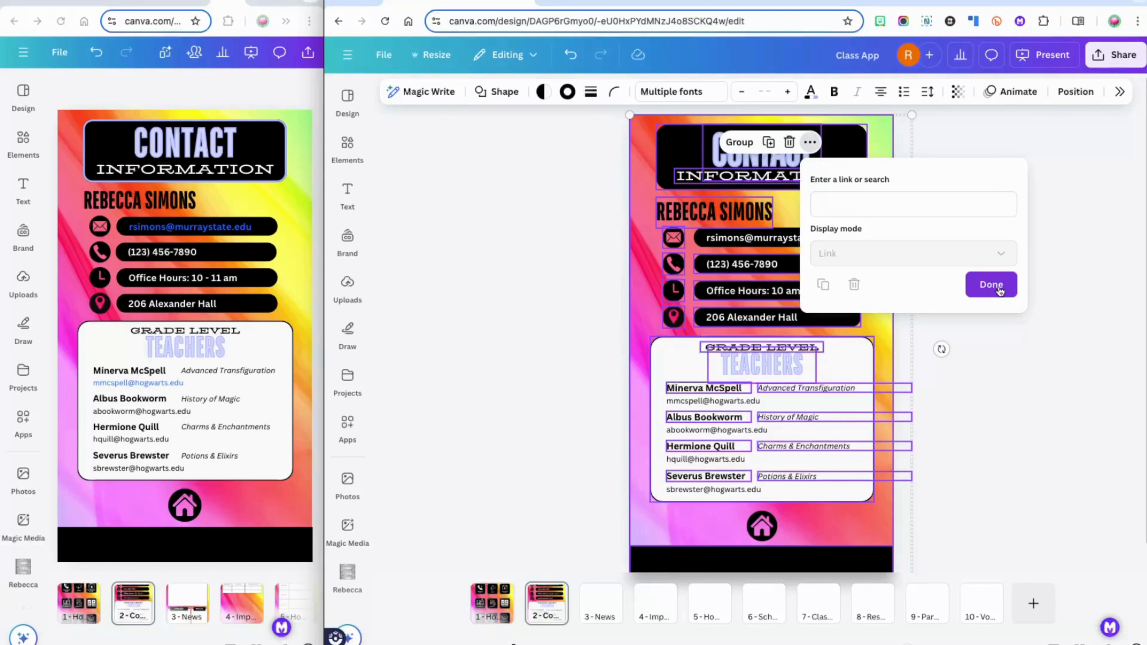
{"action": "left_click", "coordinate": [991, 285]}
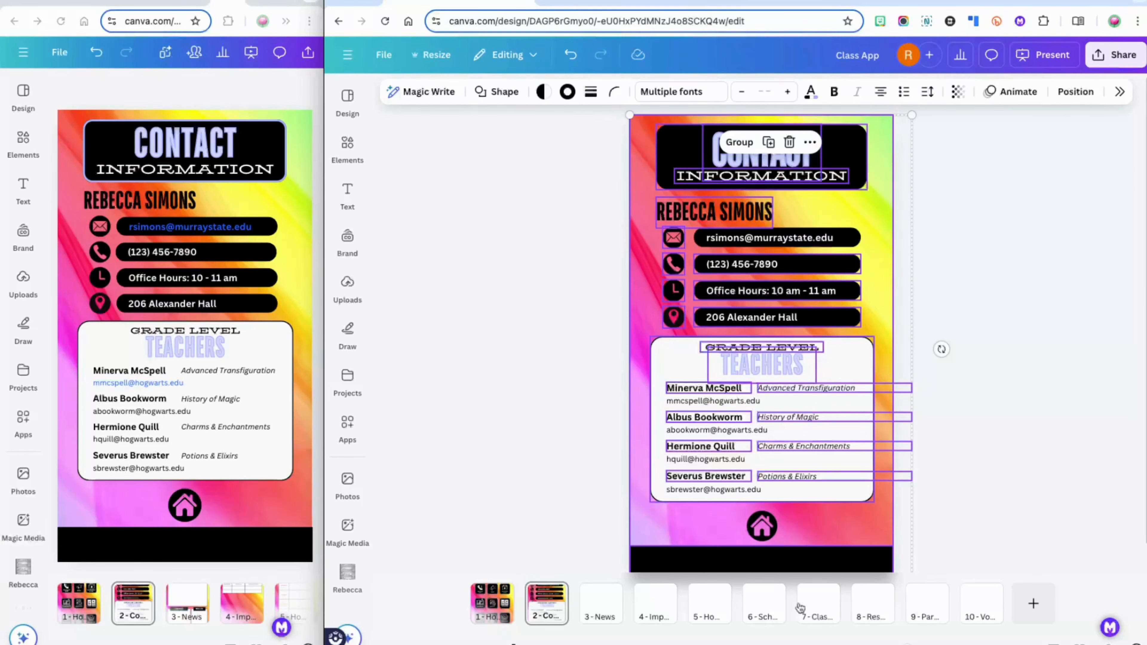
{"action": "left_click", "coordinate": [978, 497]}
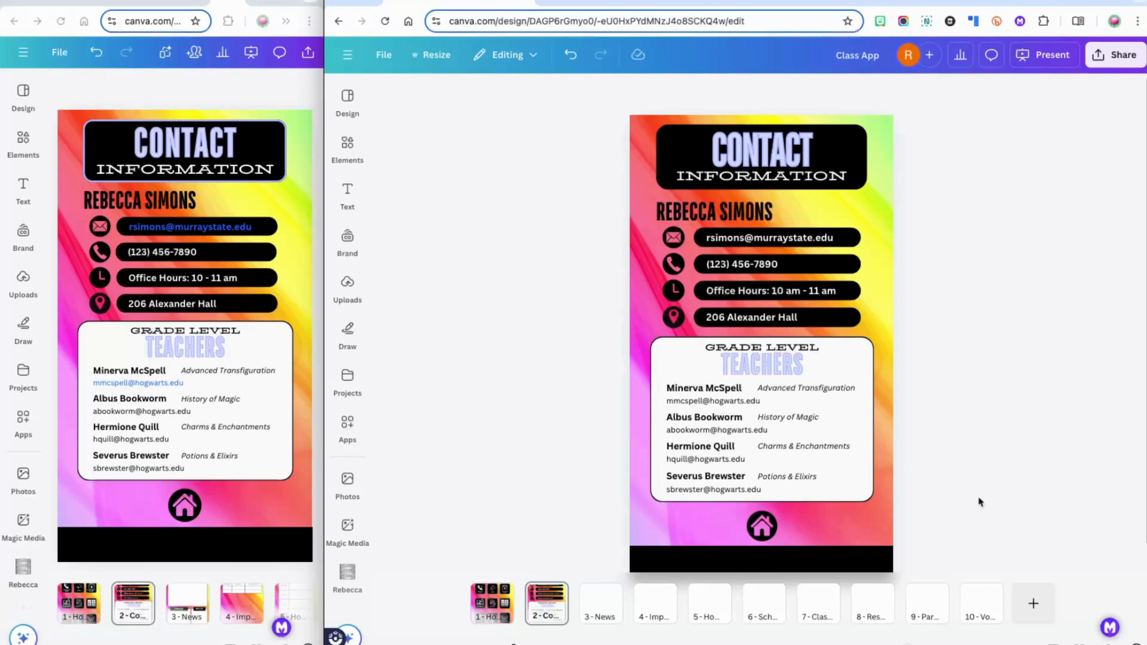
{"action": "left_click", "coordinate": [763, 527]}
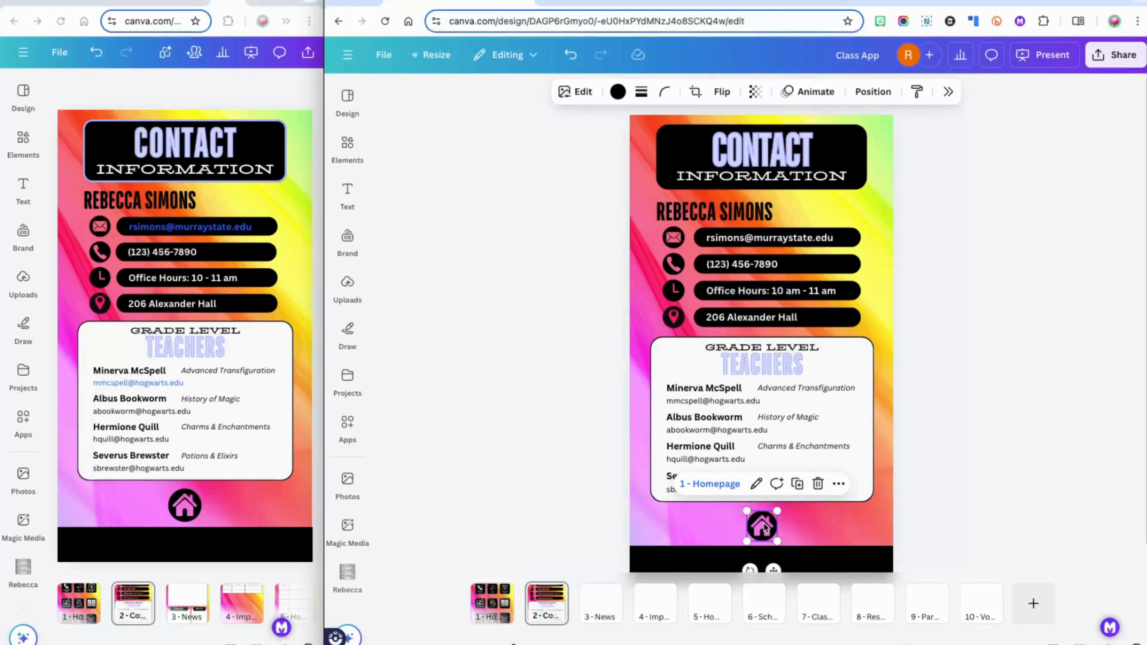
Turn the teacher's contact email text into a mailto link to her email address
{"action": "left_click", "coordinate": [999, 306]}
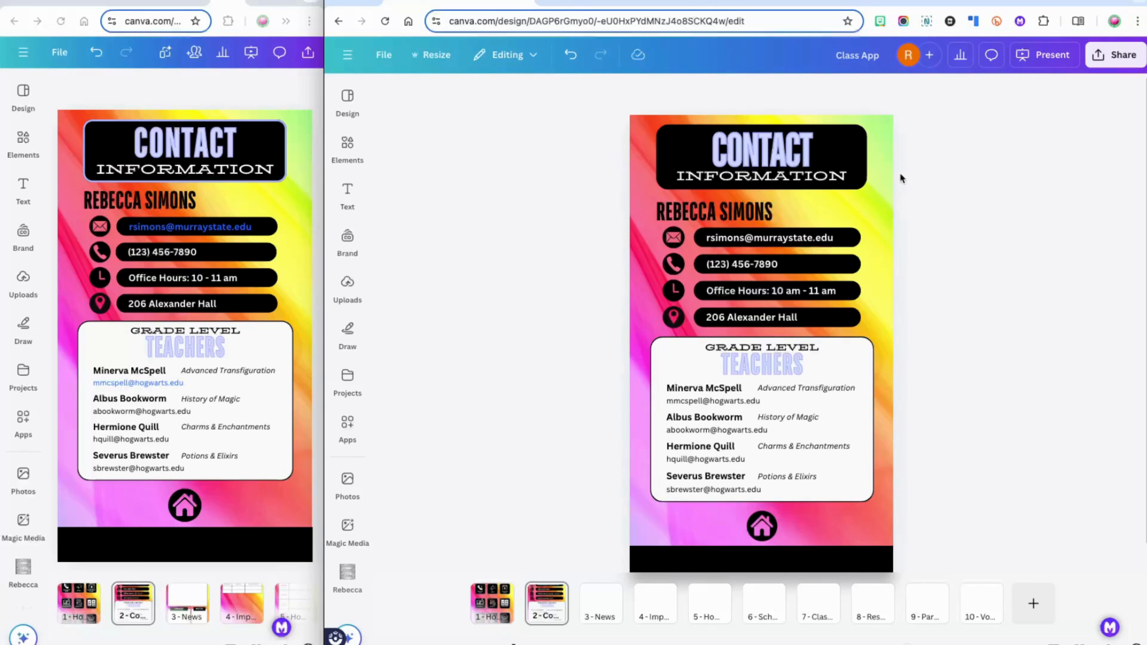
{"action": "left_click", "coordinate": [846, 241]}
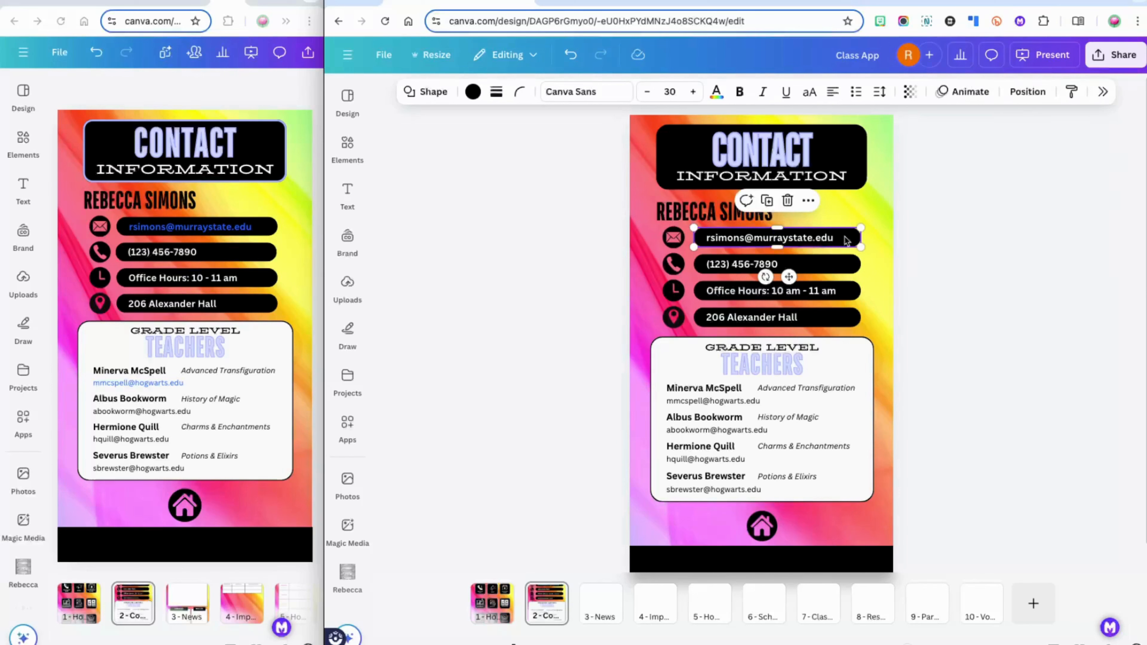
{"action": "key", "text": "super+k"}
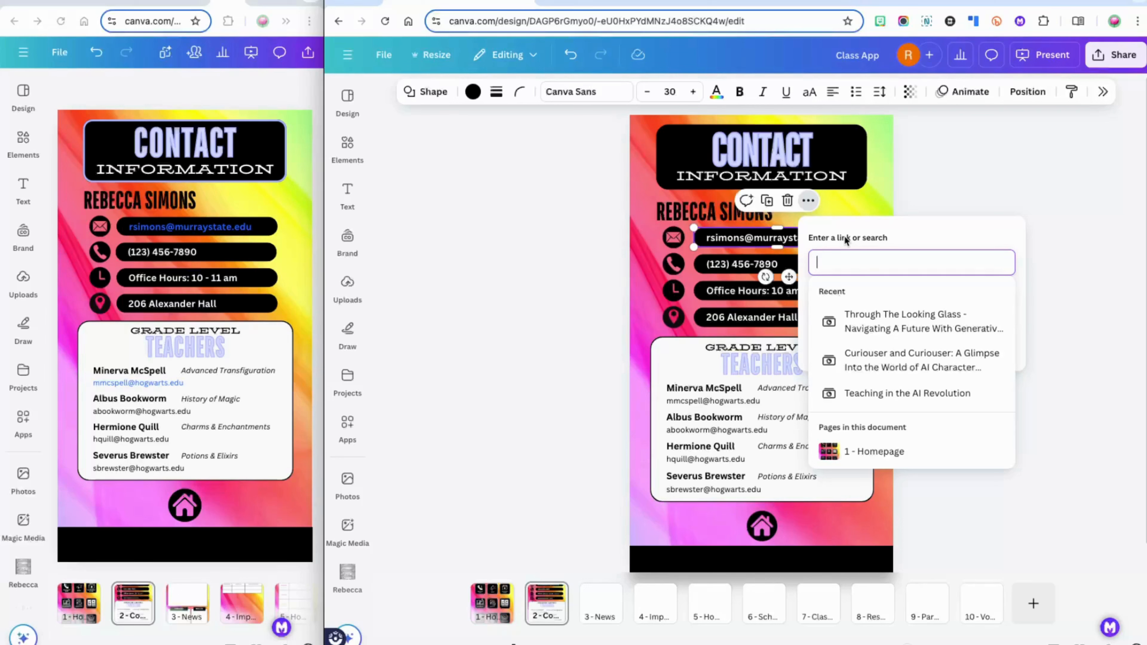
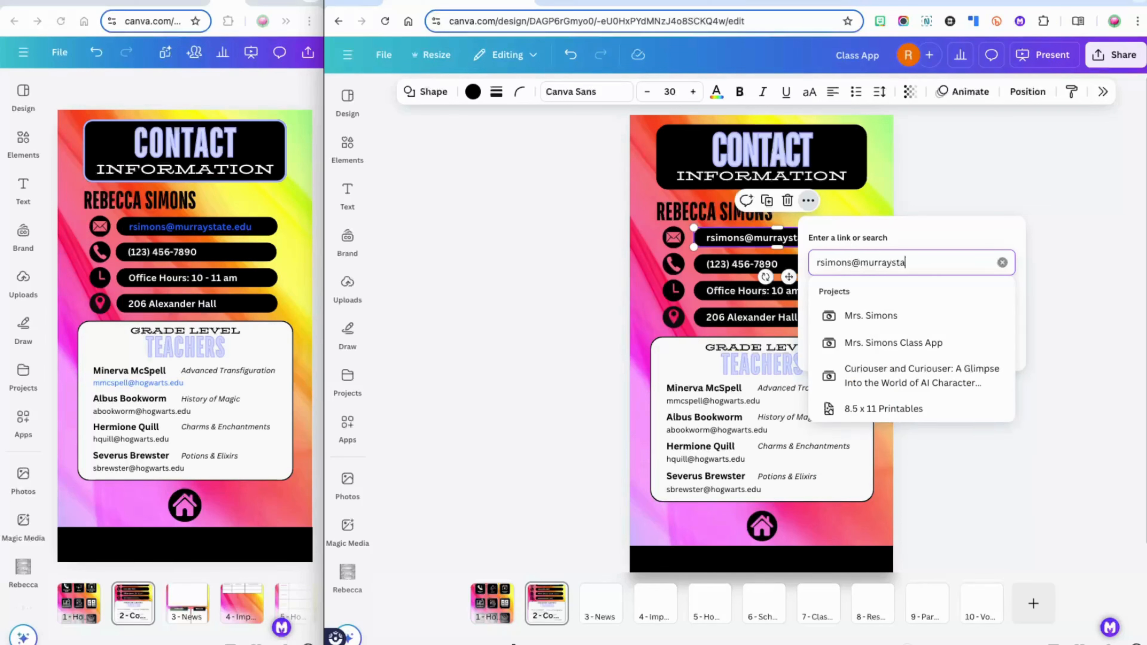
{"action": "key", "text": "Return"}
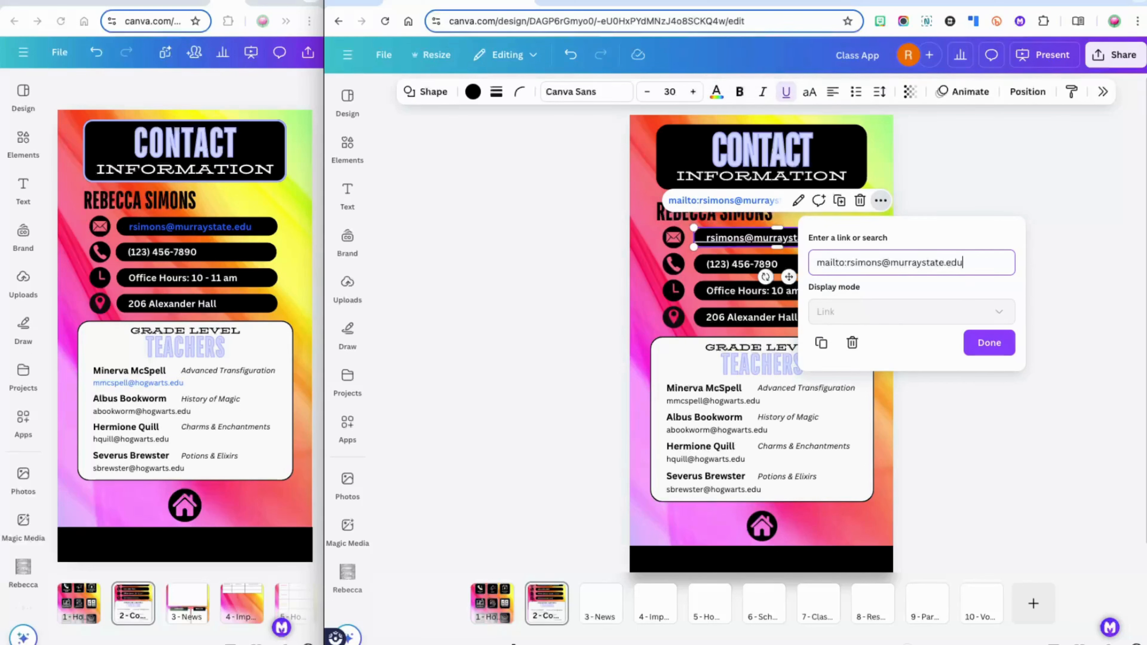
{"action": "left_click", "coordinate": [993, 342]}
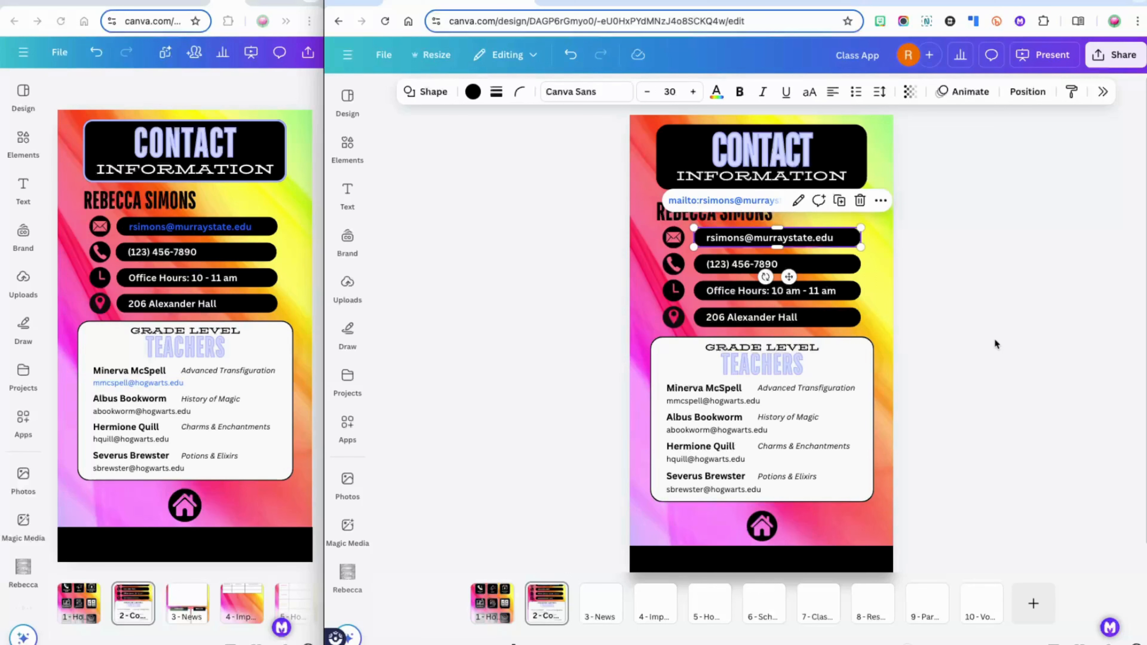
Present the design full screen and test the email address link
{"action": "left_click", "coordinate": [997, 344]}
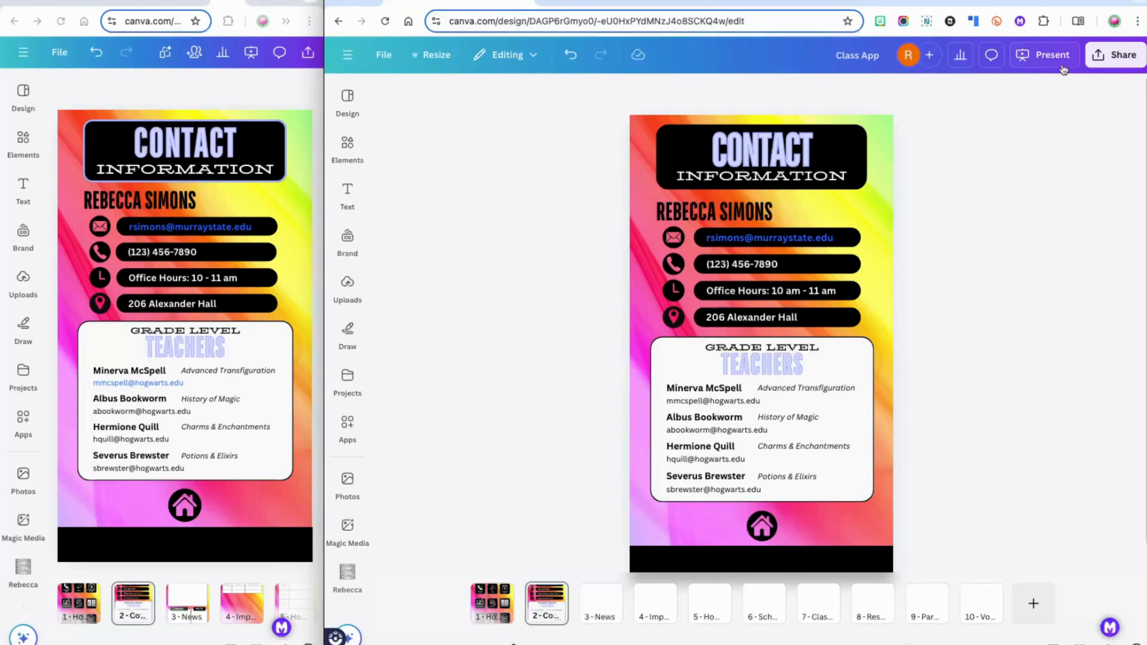
{"action": "left_click", "coordinate": [1044, 62]}
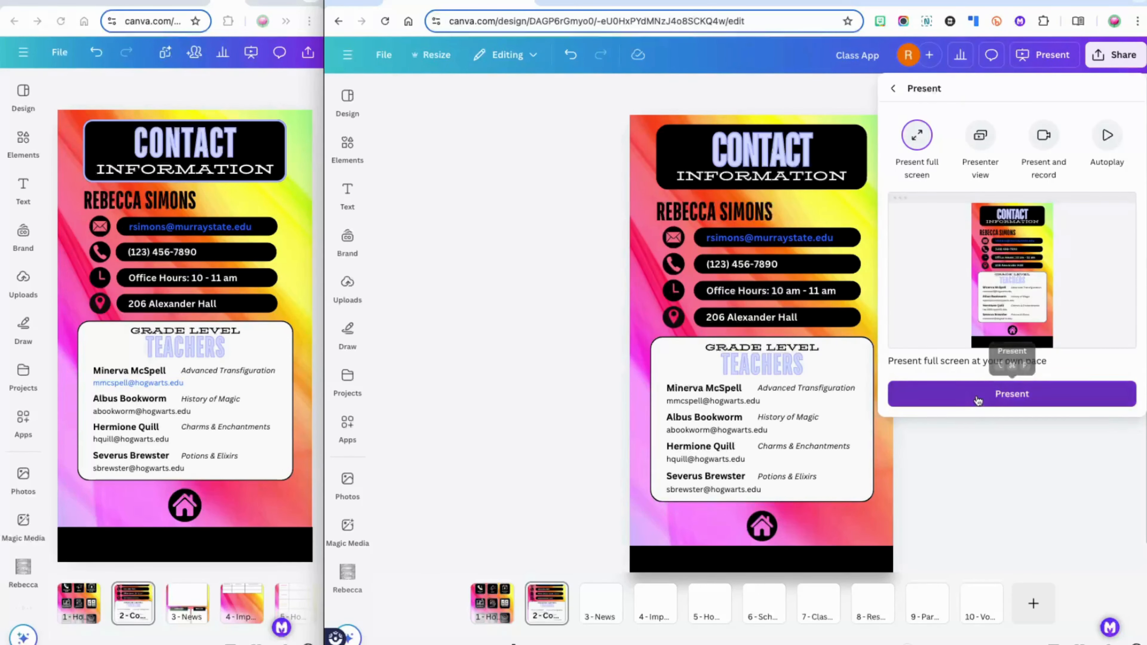
{"action": "left_click", "coordinate": [975, 397]}
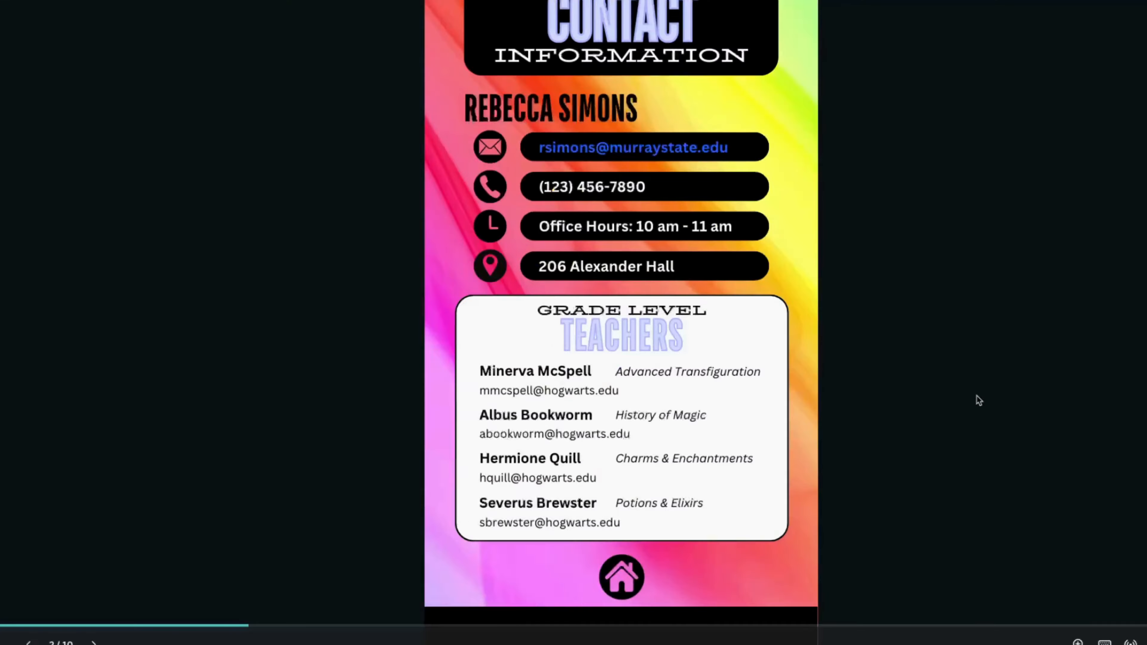
{"action": "left_click", "coordinate": [681, 148]}
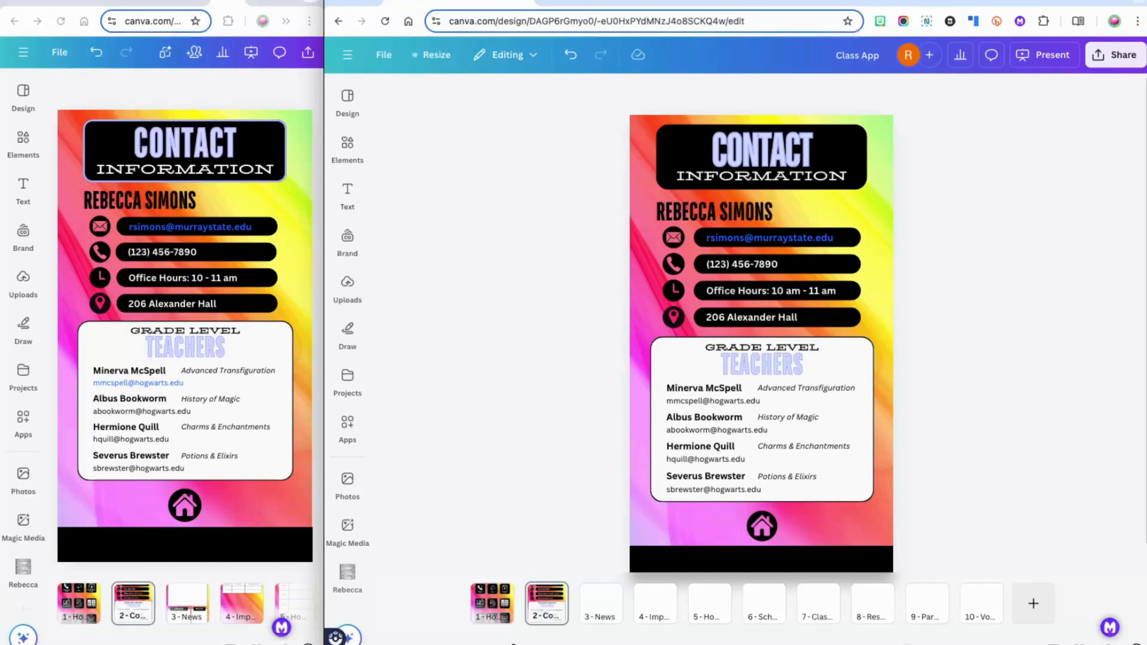
Clear the page selection and open the Elements panel of shapes
{"action": "key", "text": "super+a"}
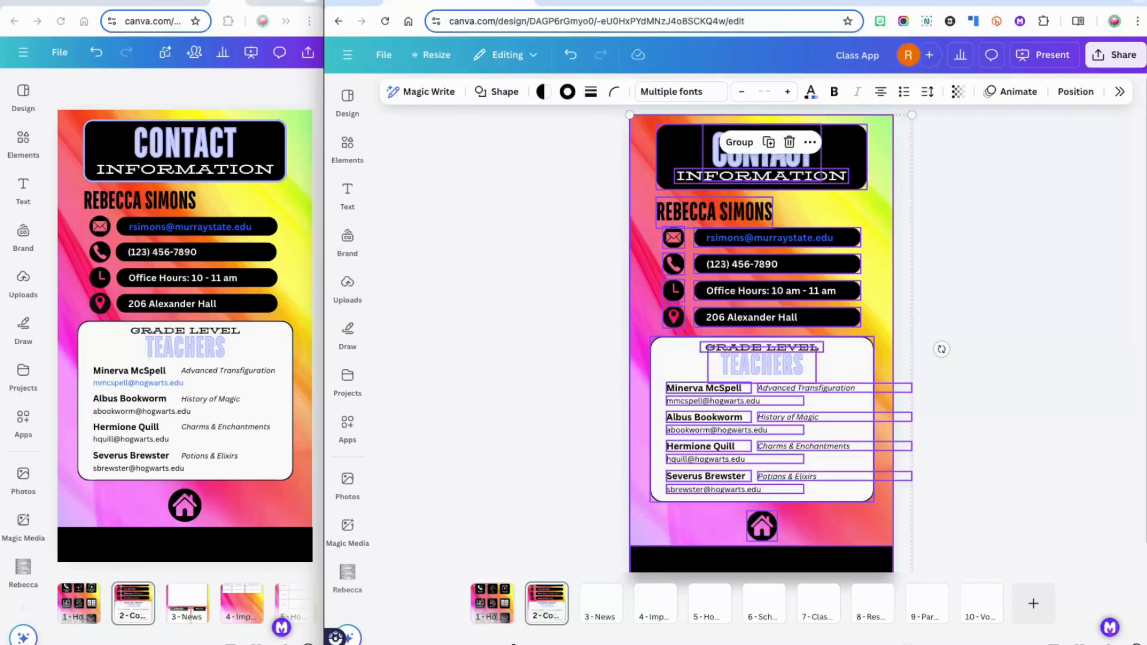
{"action": "left_click", "coordinate": [501, 206]}
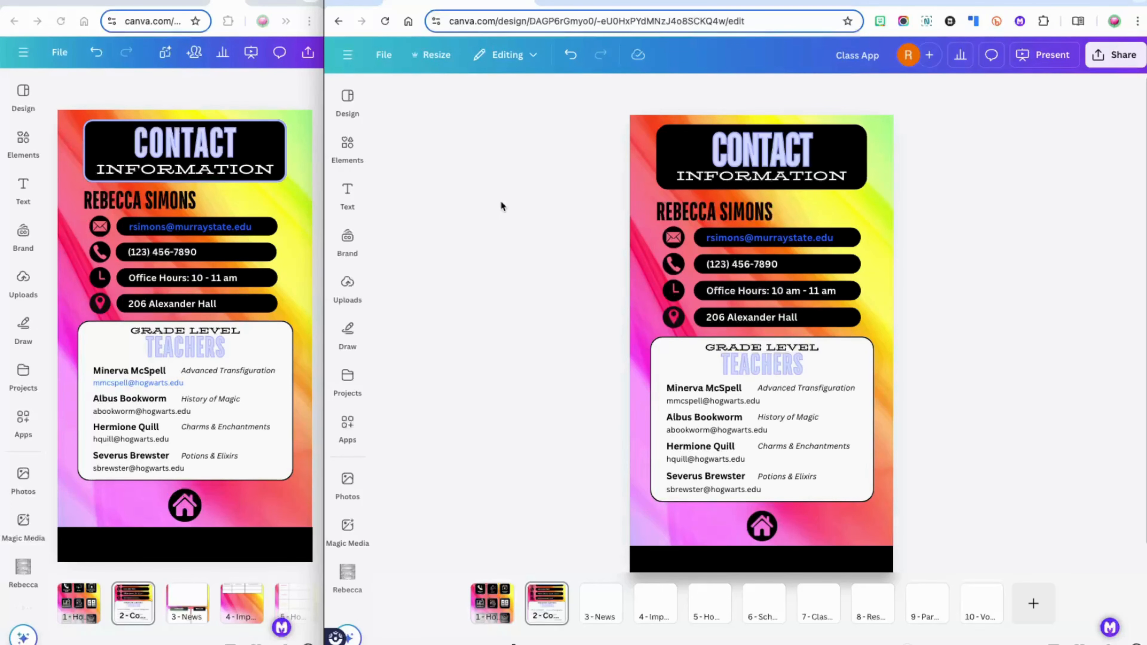
{"action": "left_click", "coordinate": [348, 194]}
{"action": "left_click", "coordinate": [348, 147]}
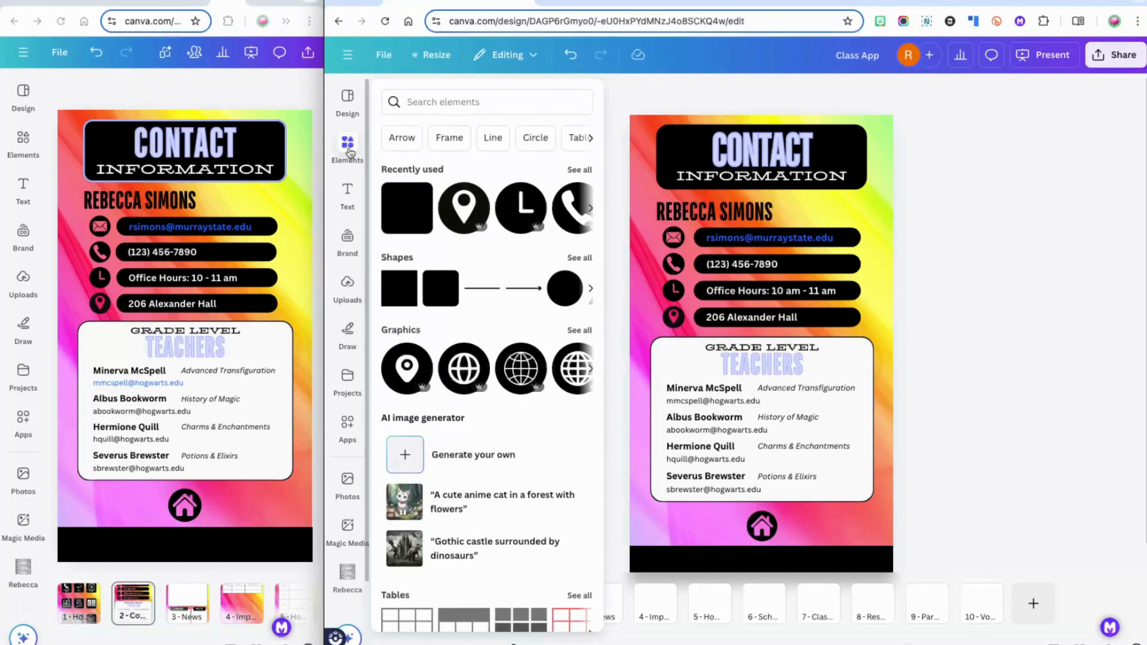
Add a square, stretch it over the whole page, and bring it to front
{"action": "left_click", "coordinate": [394, 300]}
{"action": "left_click_drag", "start_coordinate": [759, 313], "coordinate": [680, 137]}
{"action": "right_click", "coordinate": [881, 272]}
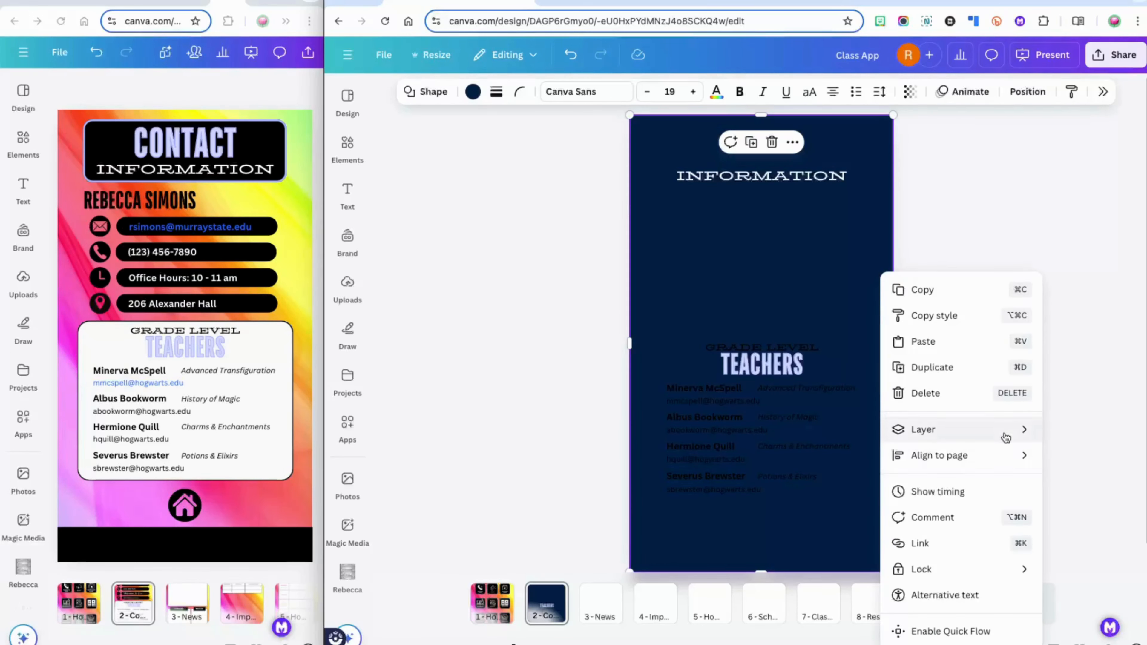
{"action": "mouse_move", "coordinate": [1011, 430]}
{"action": "left_click", "coordinate": [797, 452]}
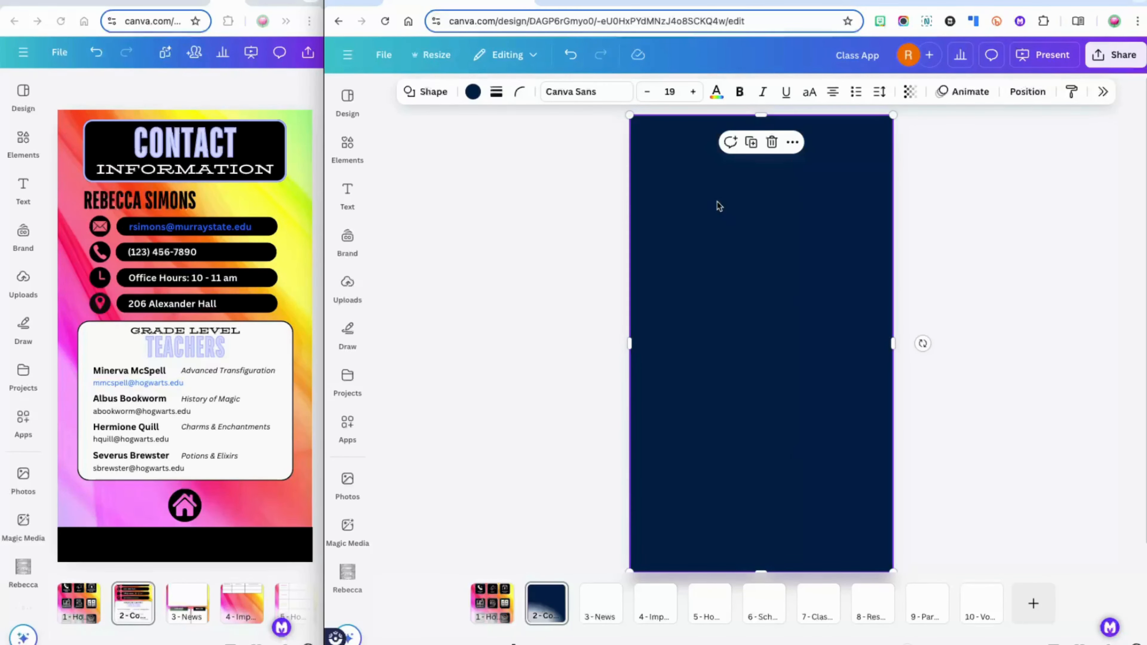
Set the square's colour to No color and link it to 2 - Contact Info
{"action": "left_click", "coordinate": [473, 92]}
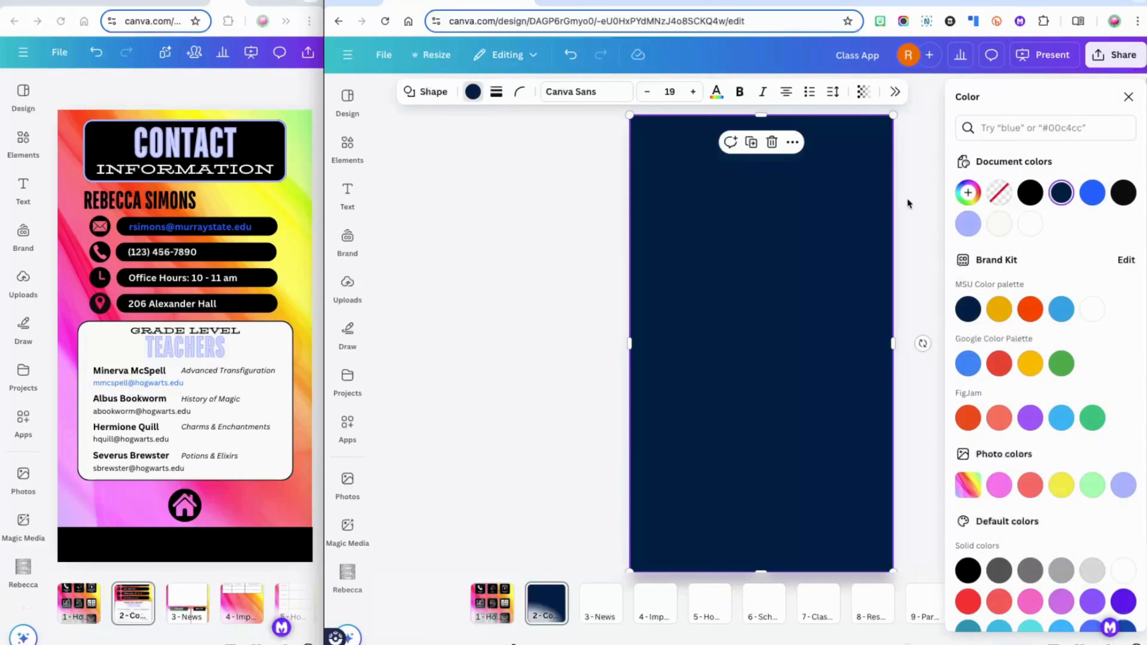
{"action": "left_click", "coordinate": [999, 194]}
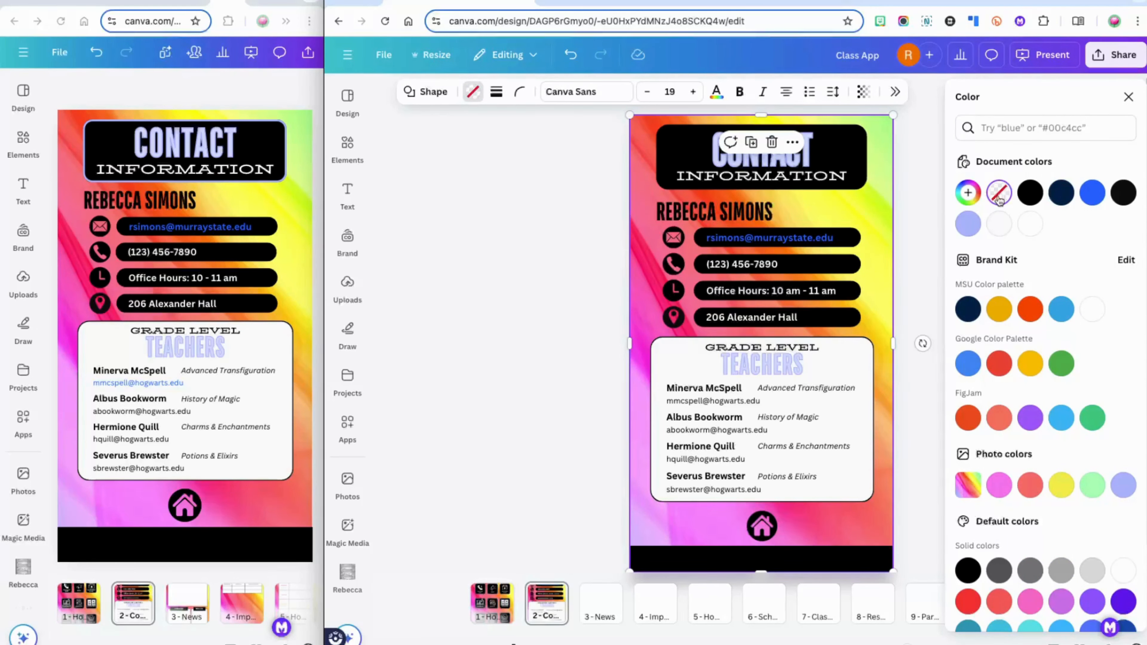
{"action": "left_click", "coordinate": [926, 220]}
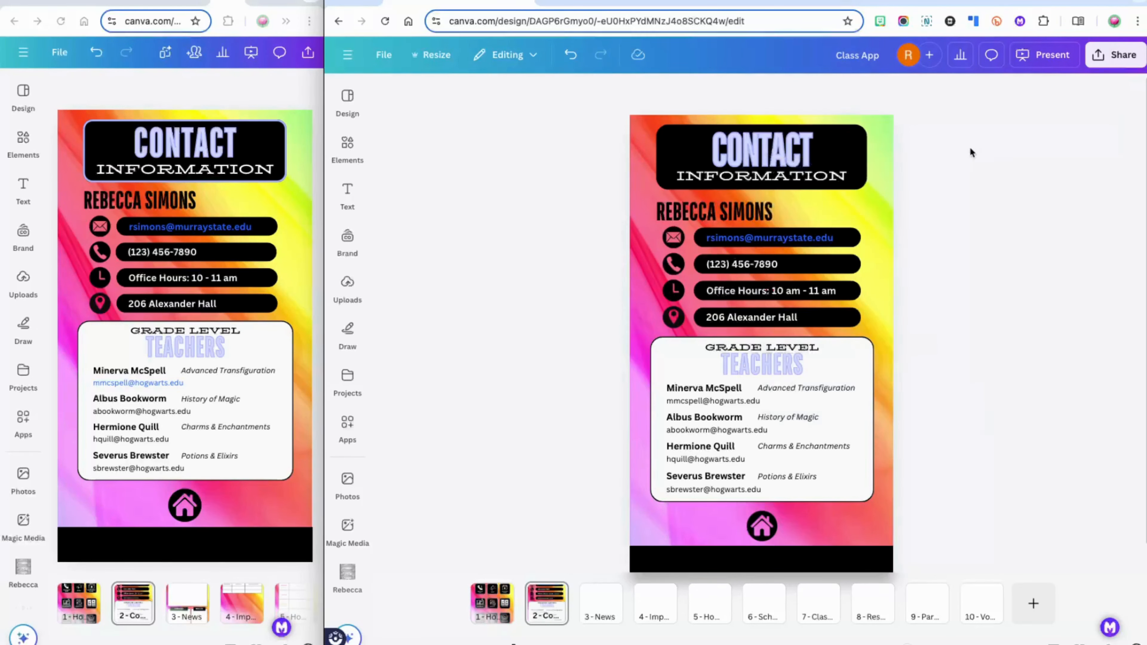
{"action": "key", "text": "super+k"}
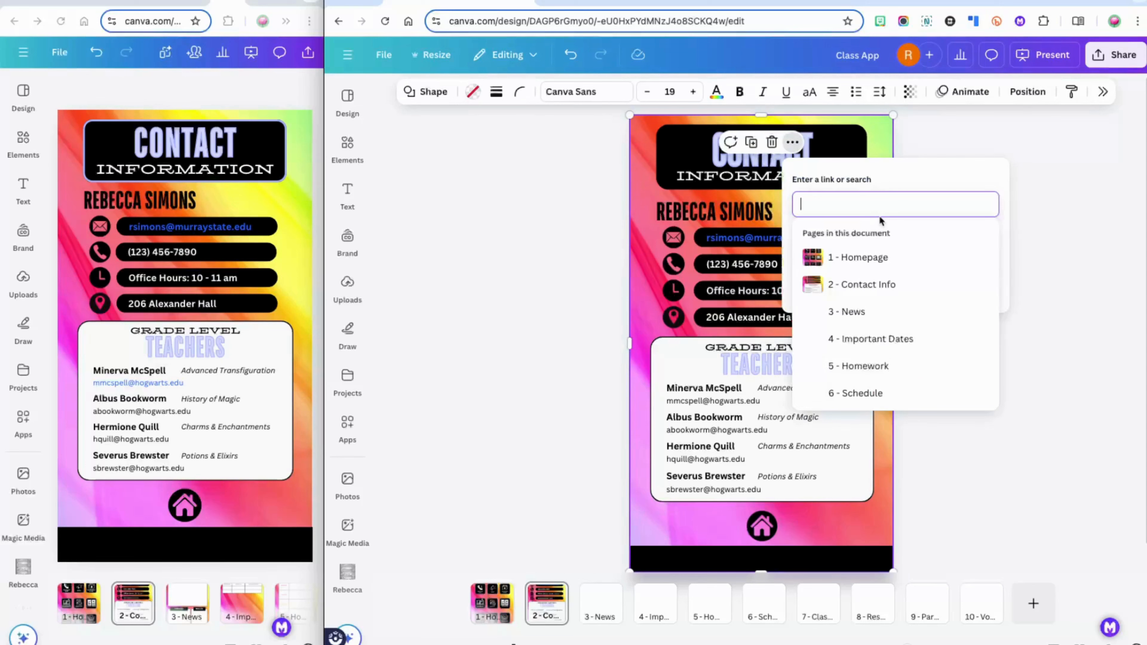
{"action": "scroll", "coordinate": [967, 347], "scroll_direction": "down", "scroll_amount": 2}
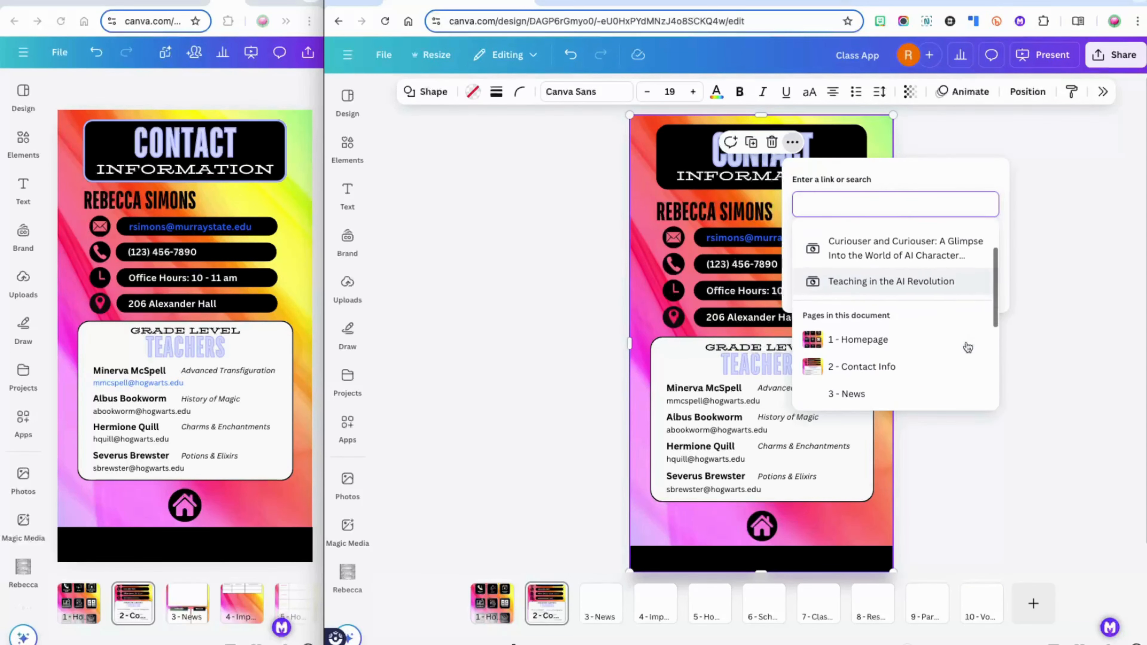
{"action": "left_click", "coordinate": [907, 360]}
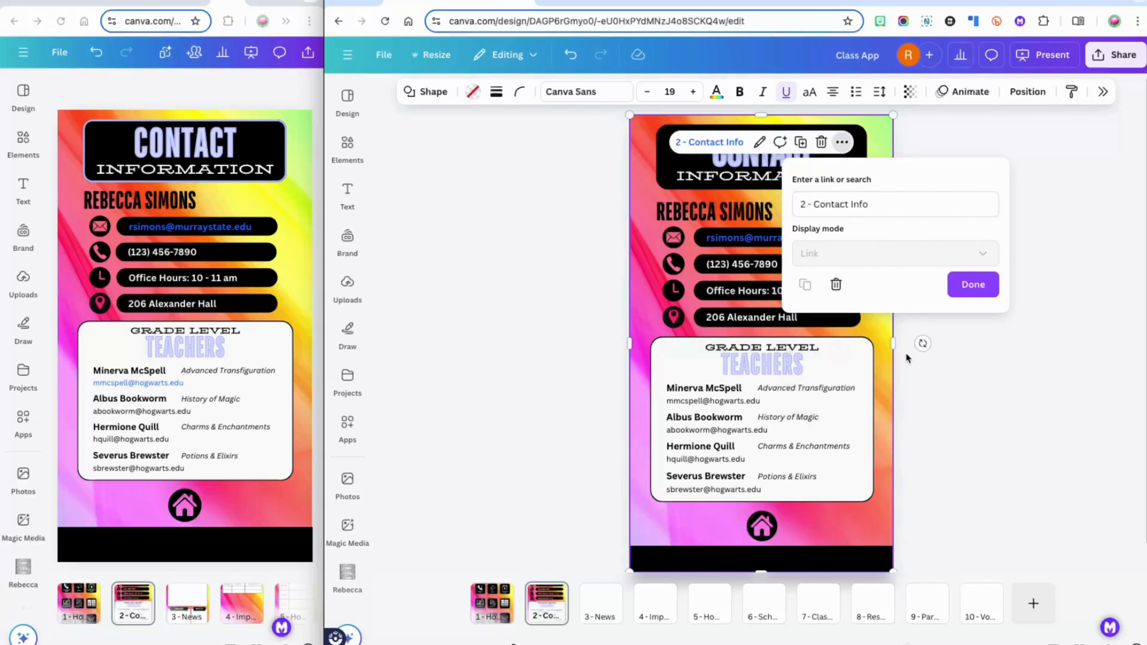
{"action": "left_click", "coordinate": [967, 370]}
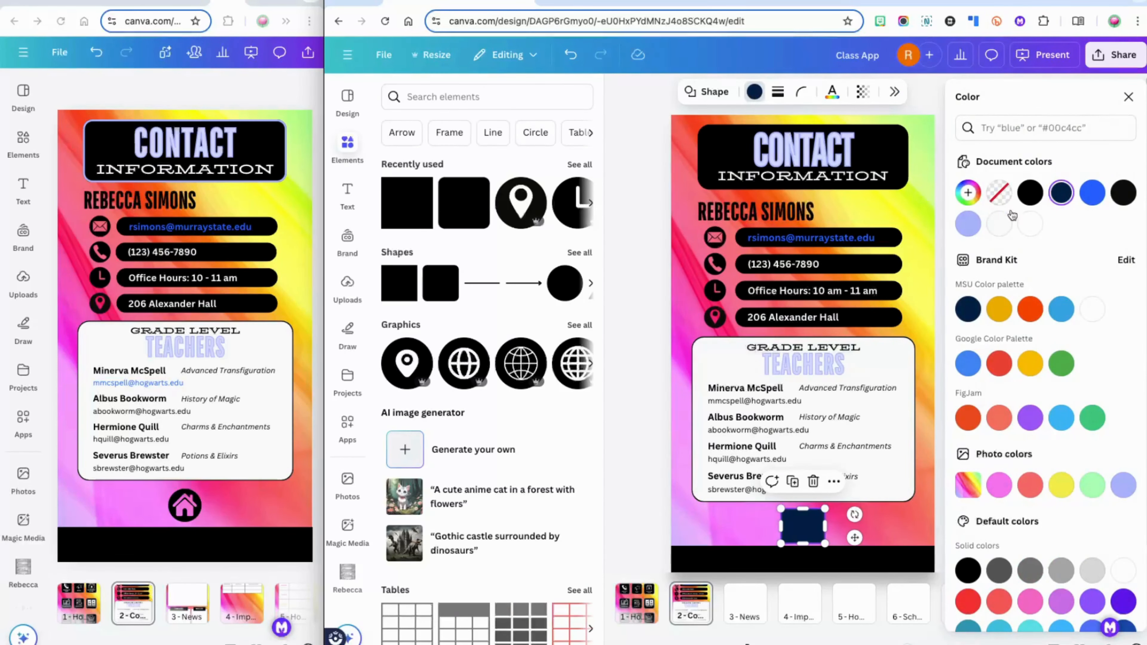
Make the home-icon square No color and link it to 1 - Homepage
{"action": "left_click", "coordinate": [999, 193]}
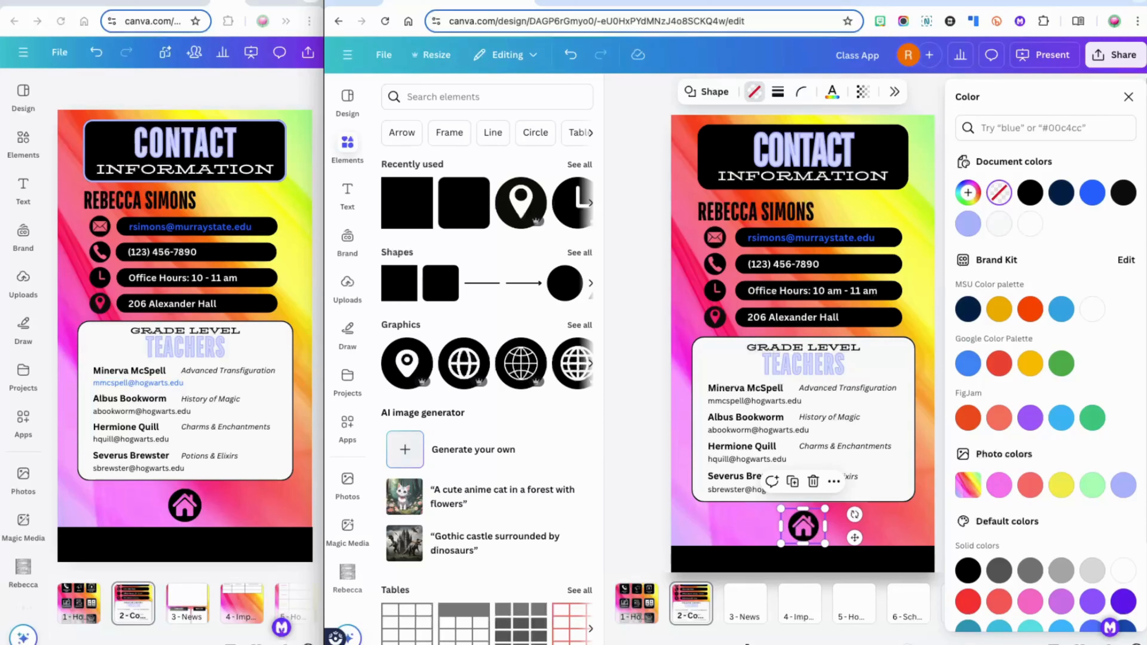
{"action": "left_click", "coordinate": [1128, 96]}
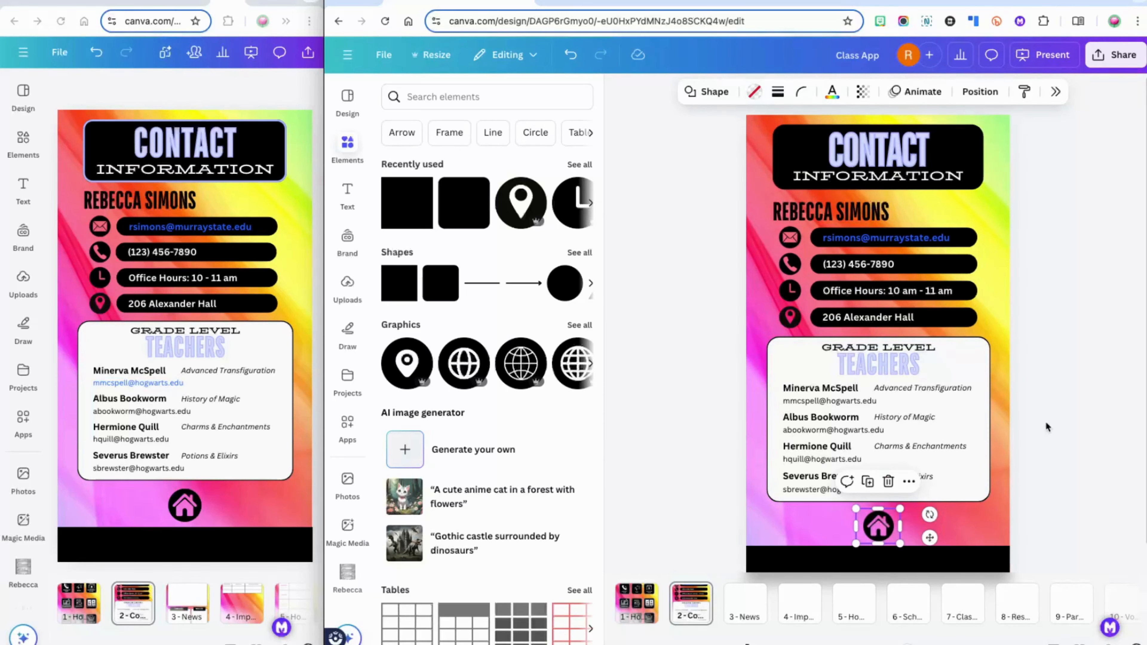
{"action": "left_click", "coordinate": [1041, 498]}
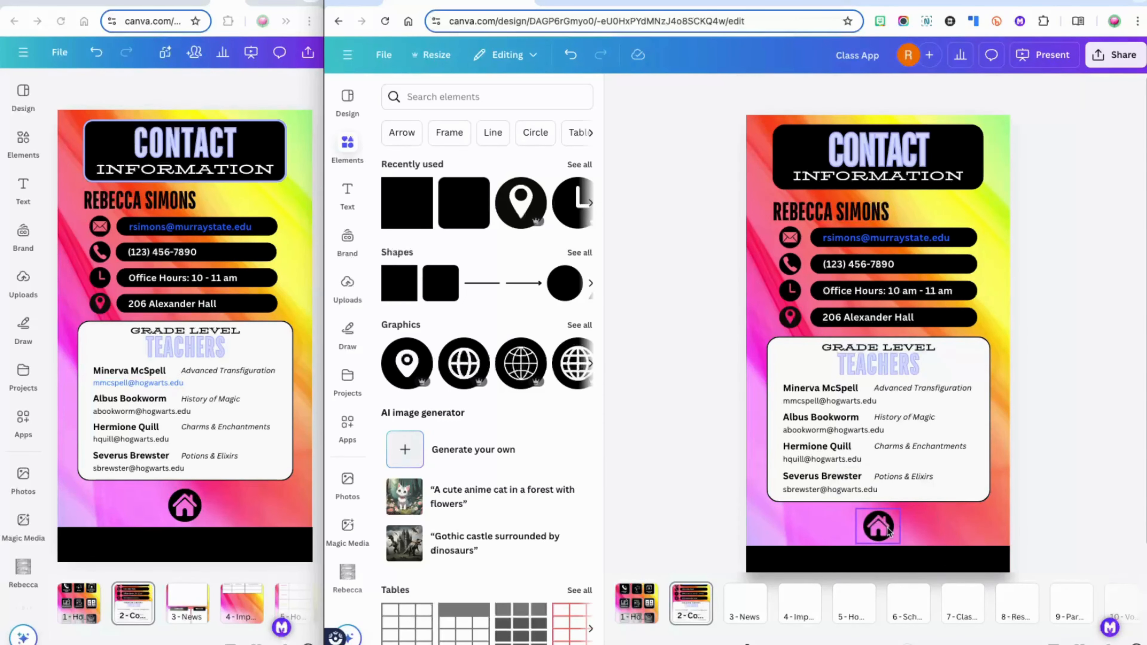
{"action": "left_click", "coordinate": [893, 537]}
{"action": "key", "text": "ctrl+k"}
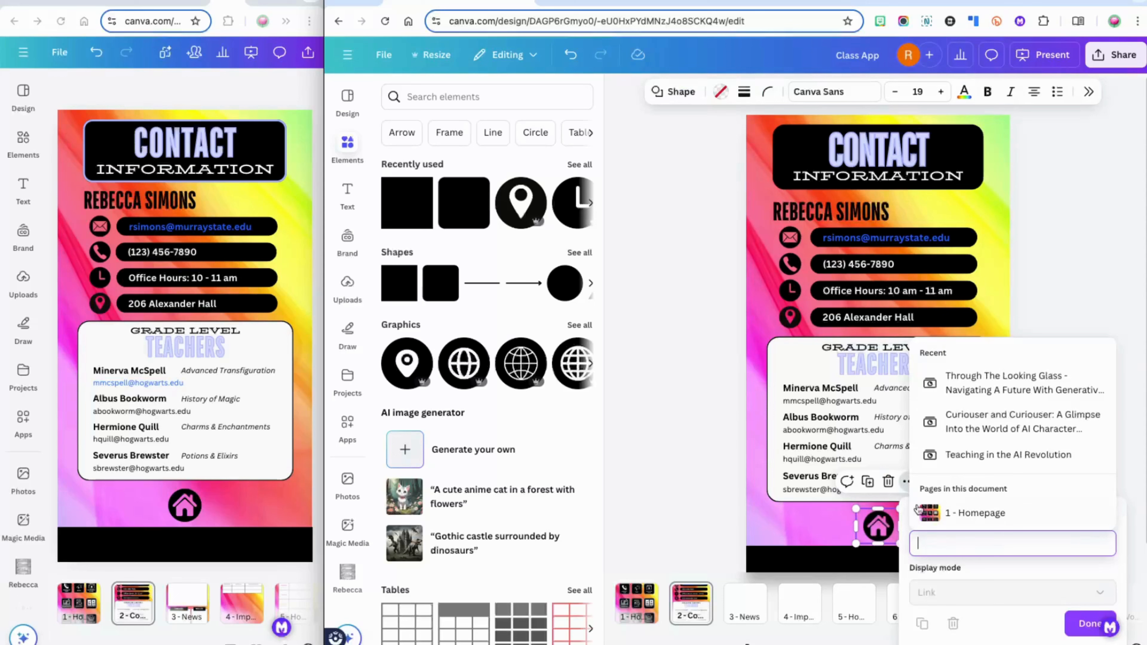
{"action": "left_click", "coordinate": [981, 516]}
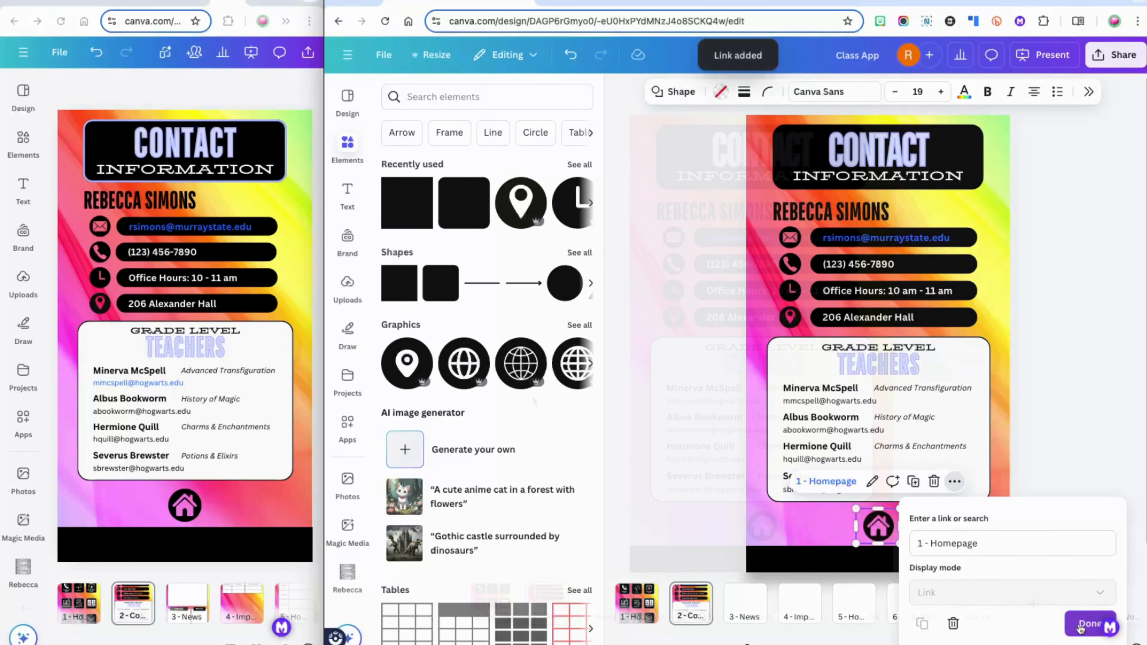